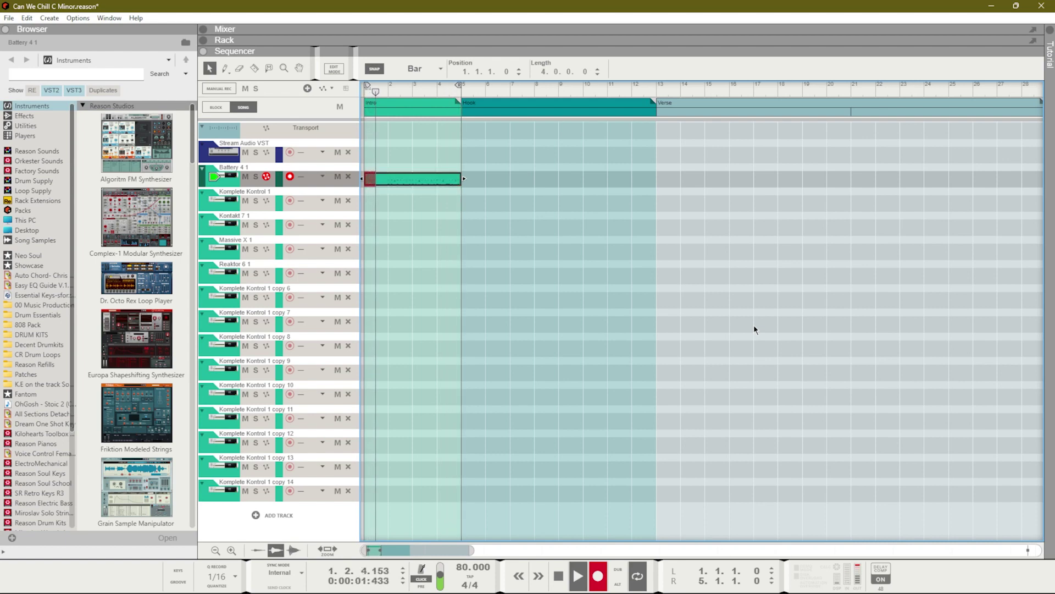
Open the Komplete Kontrol 1 instrument in the rack, filter its Kontakt library by the Piano character and choose an instrument.
key("F6")
scroll(390, 181, "up", 4)
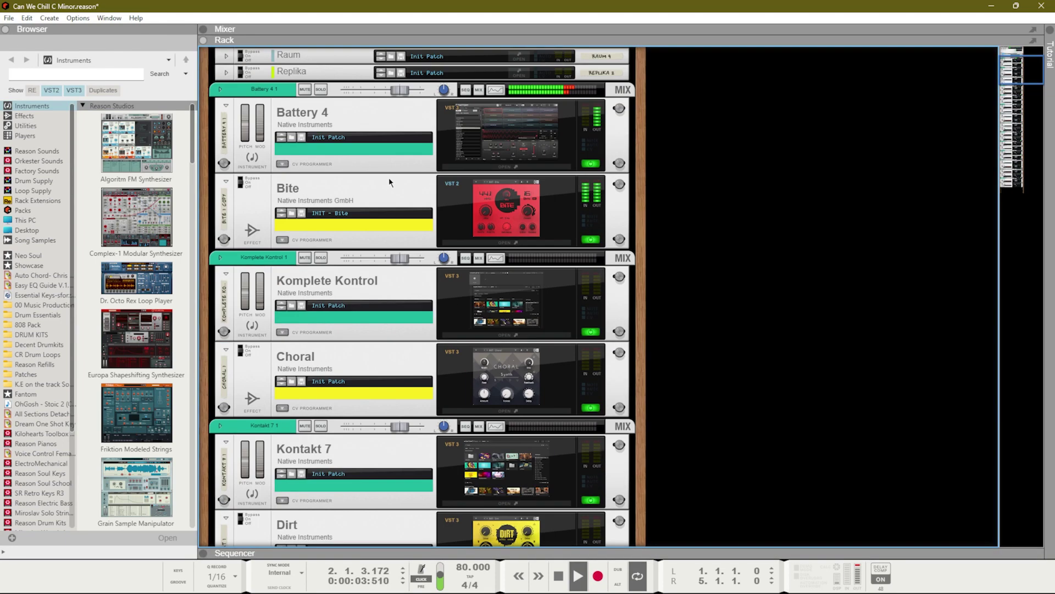
left_click(521, 309)
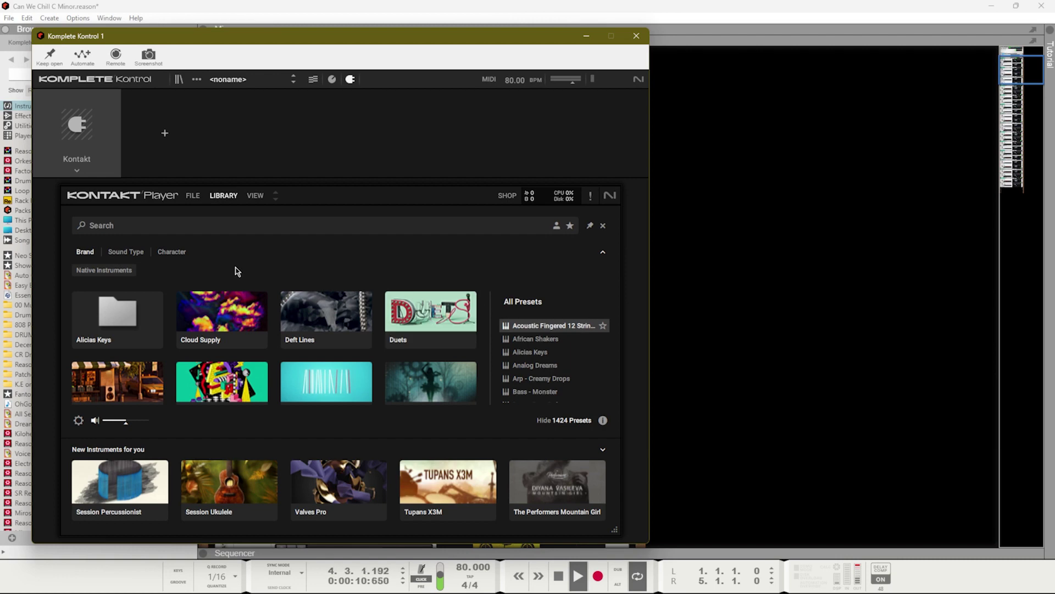
left_click(178, 252)
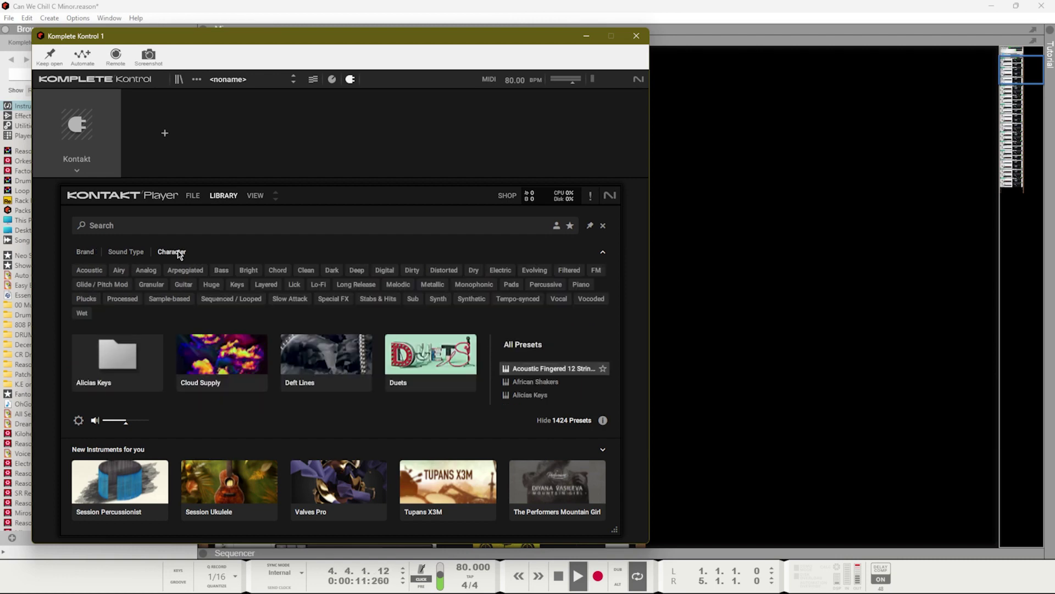
left_click(580, 285)
left_click(256, 344)
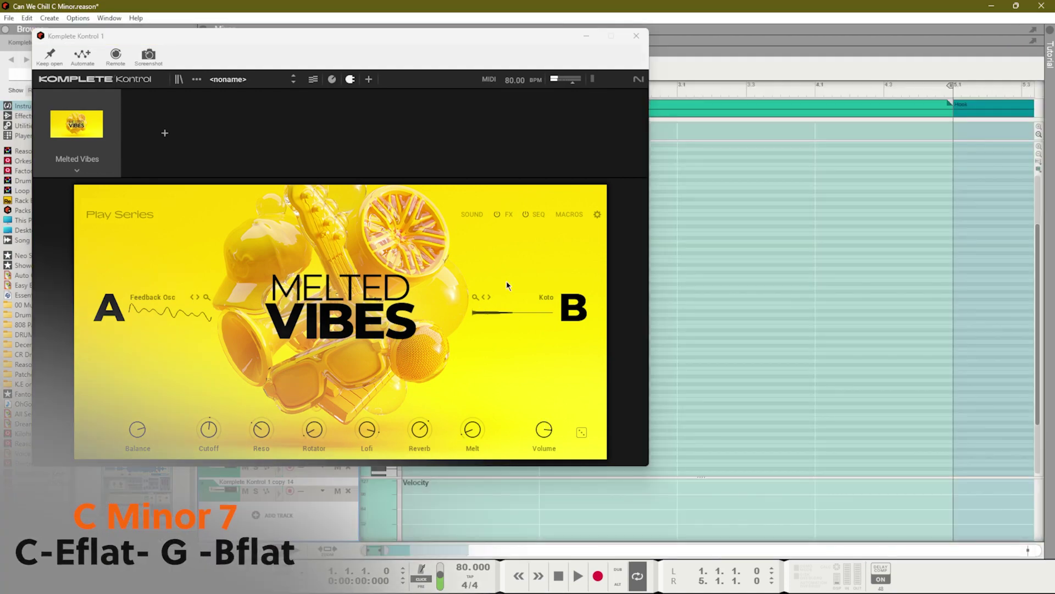
Close the Komplete Kontrol instrument and record the chord progression on the Komplete Kontrol 1 track over the intro.
left_click(638, 34)
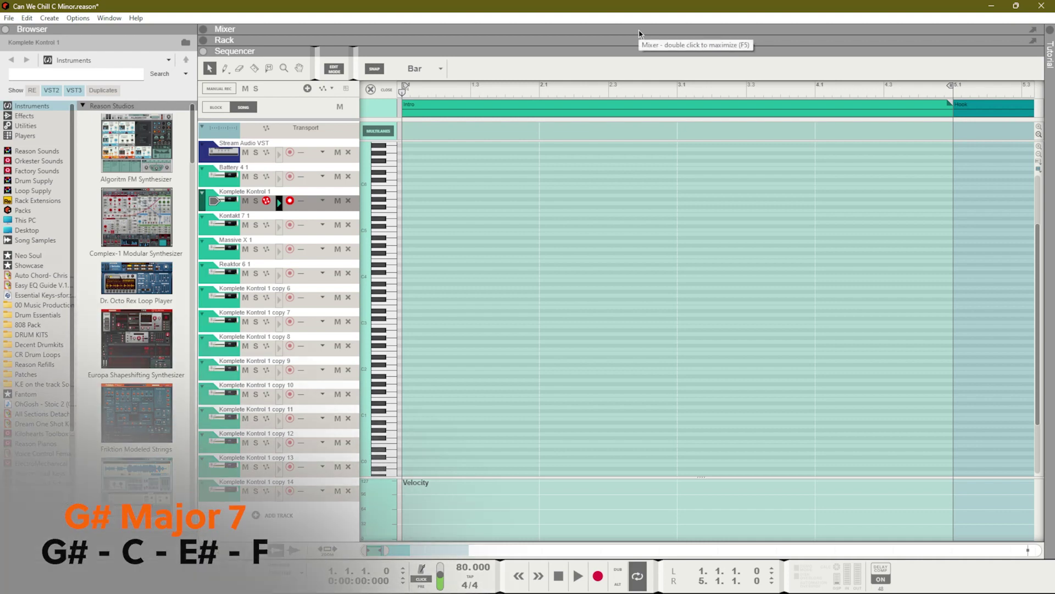
key("ctrl+Return")
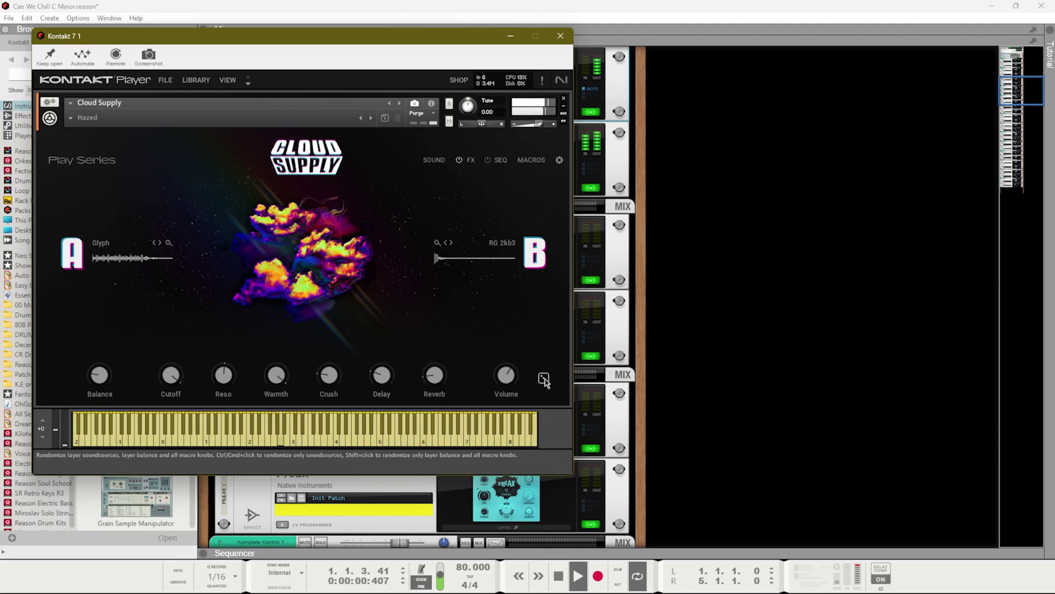
Record a melodic part with Cloud Supply on the Kontakt 7 1 track over the intro and shorten its clip to about two bars.
key("F7")
key("space")
key("ctrl+Return")
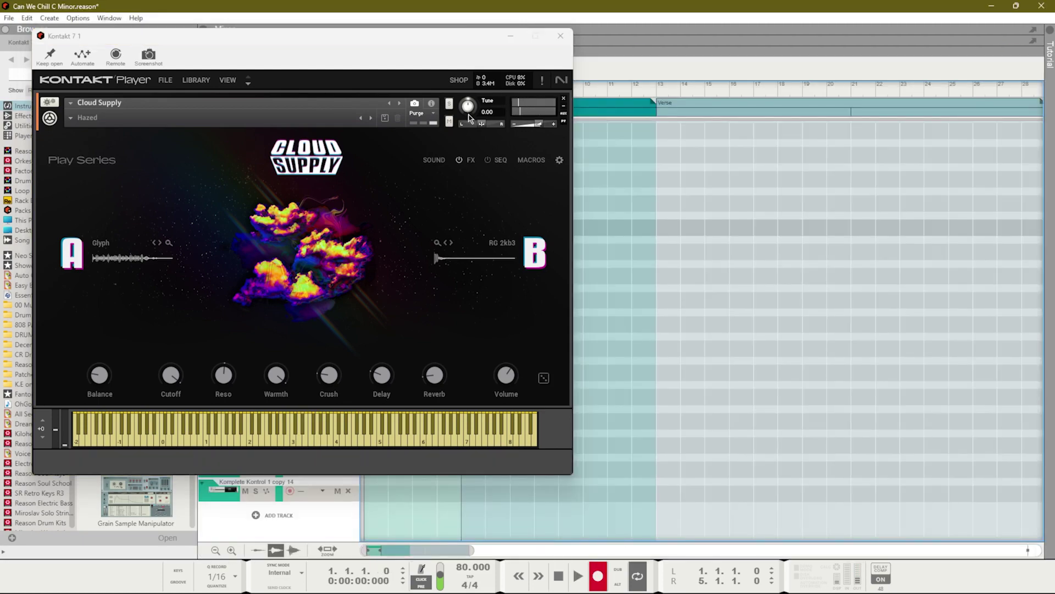
left_click(570, 34)
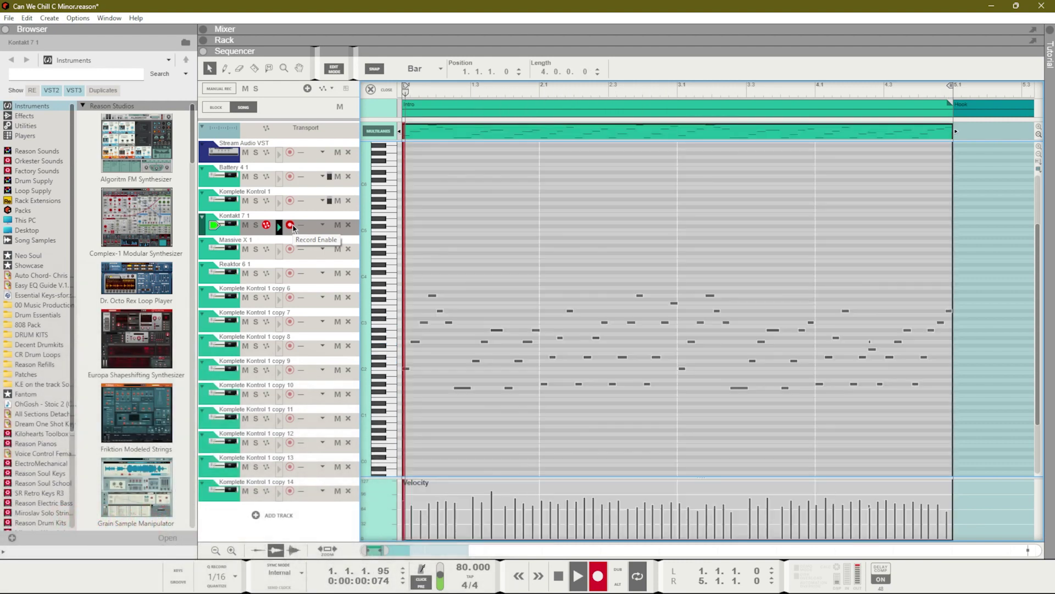
key("shift+Tab")
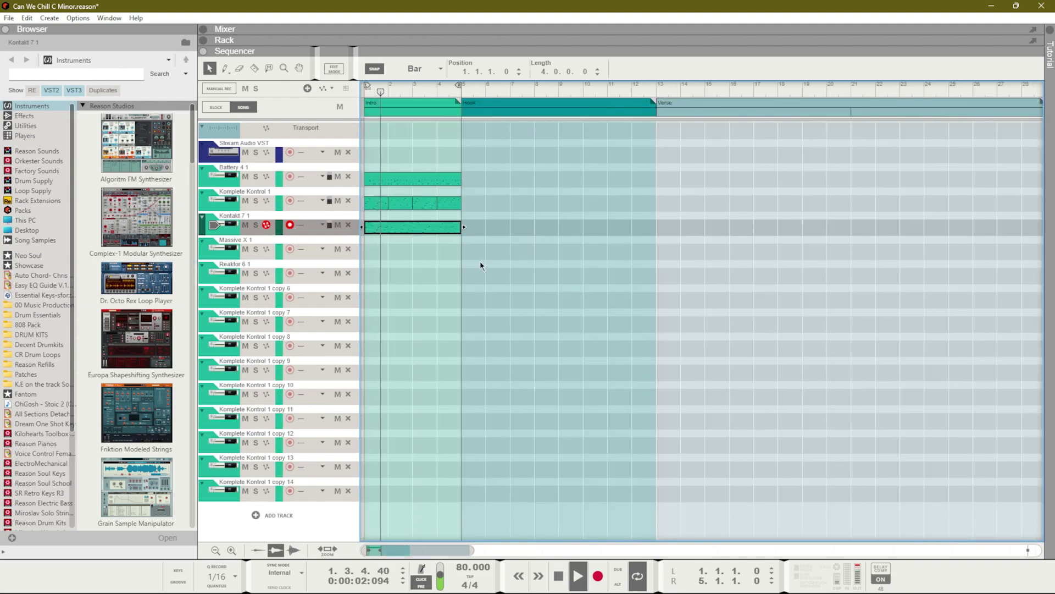
left_click_drag(463, 227, 414, 233)
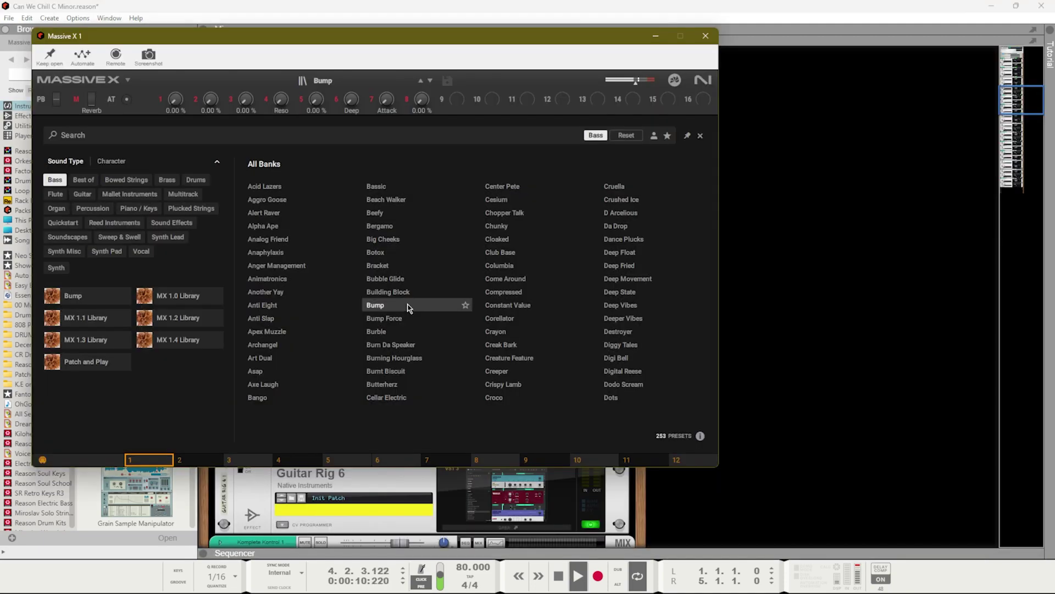
Load the Bump bass preset in Massive X 1 and switch Komplete Kontrol 1 copy 10 from Hot Wax to an adjacent preset.
double_click(405, 305)
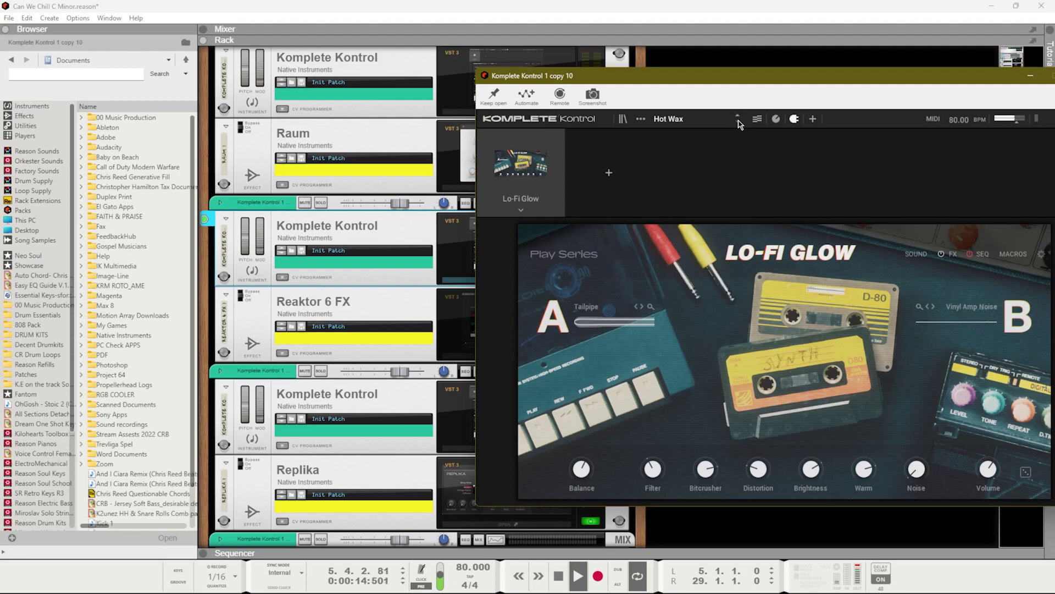
left_click(738, 122)
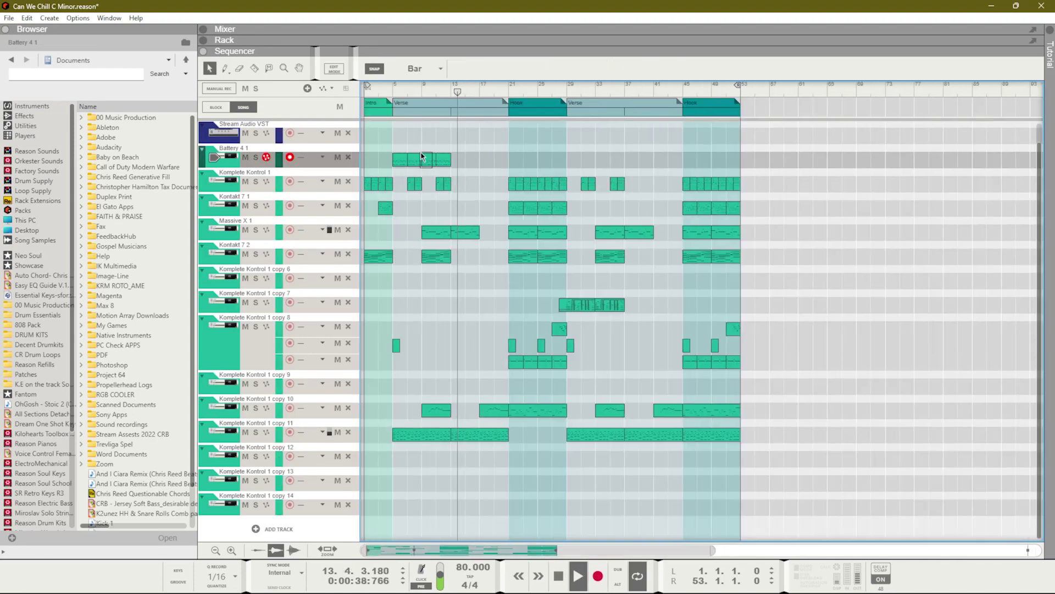
Copy the Battery 4 1 drum clips from the first verse and repeat them through the second hook, up to bar 53.
left_click_drag(421, 156, 397, 156)
key("ctrl+c")
key("ctrl+v")
key("ctrl+v")
key("ctrl+v")
key("ctrl+v")
key("ctrl+v")
left_click(523, 286)
Record an Empire Breaks drum part with Bank Kit (97 bpm) on the Komplete Kontrol 1 copy 6 track from bar 37.
left_click(300, 280)
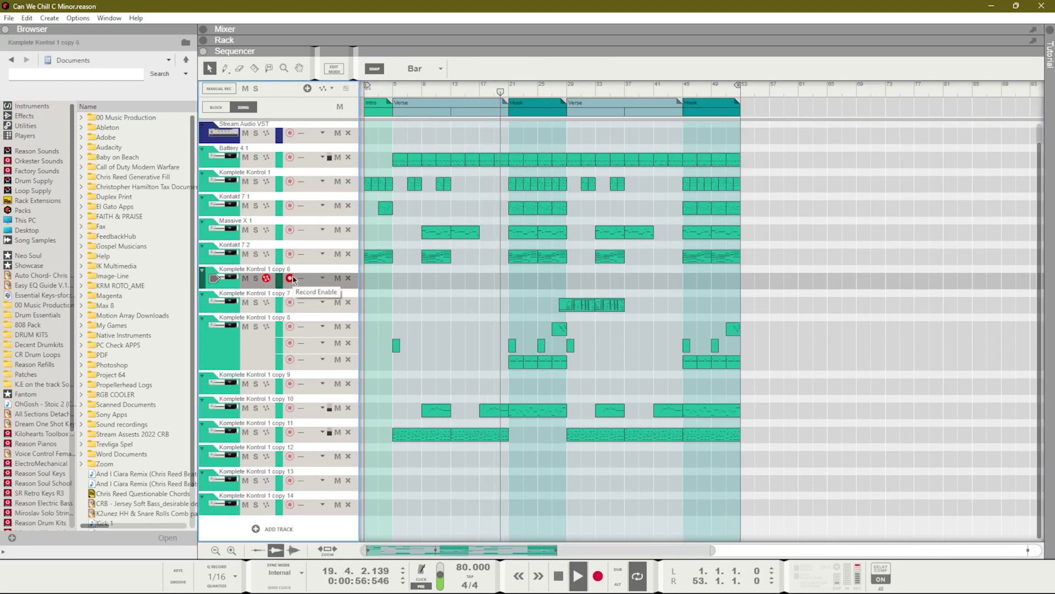
key("F6")
left_click(404, 137)
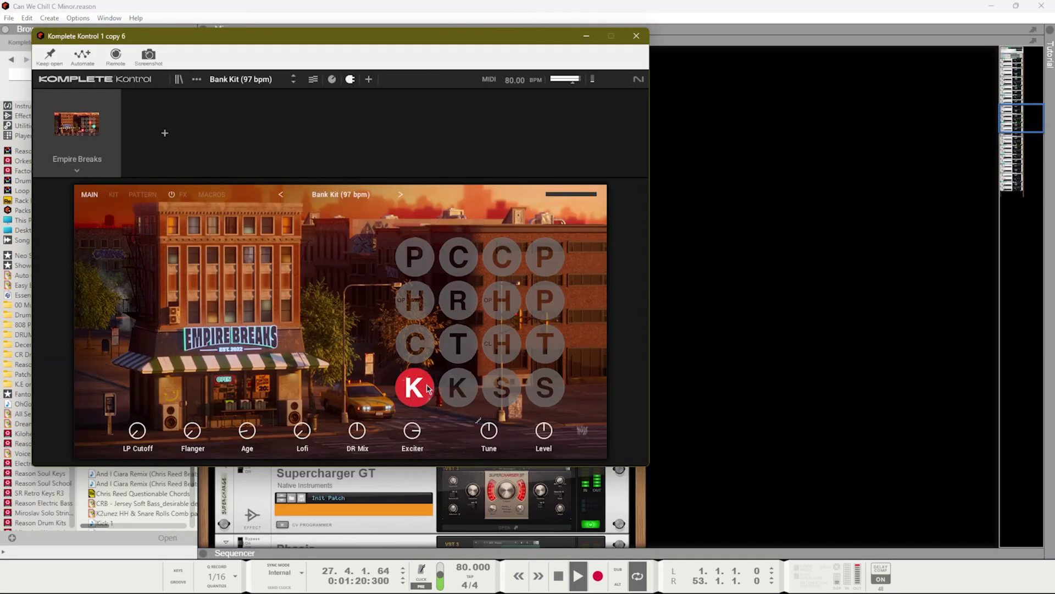
left_click(637, 35)
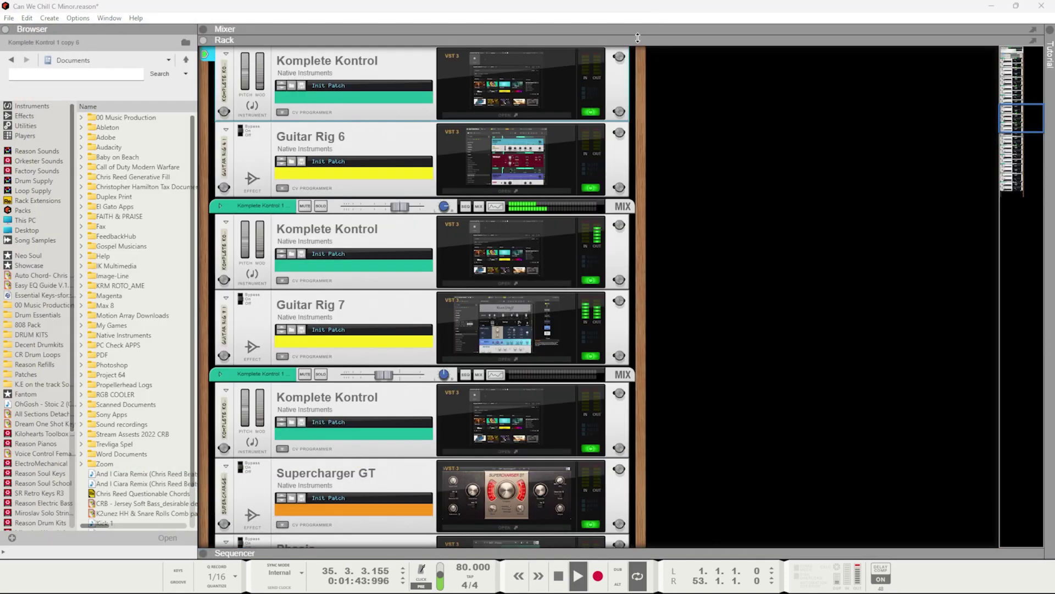
key("F7")
key("ctrl+Return")
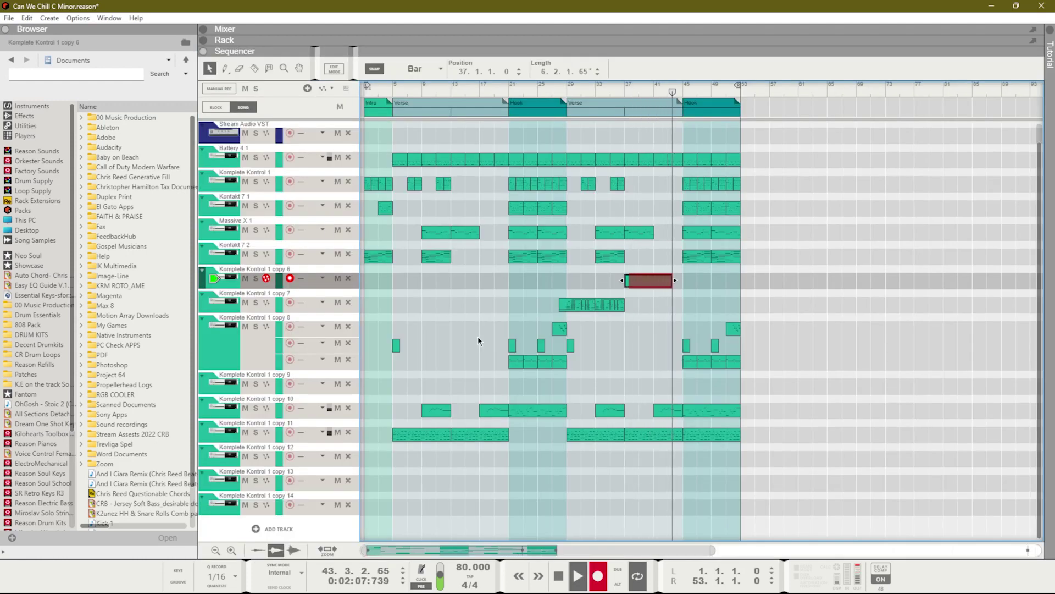
key("ctrl+Return")
Repeat the recorded Komplete Kontrol 1 copy 6 drum clip so it fills the second verse from bar 29 to bar 45.
left_click_drag(623, 280, 653, 280)
key("ctrl+c")
key("ctrl+v")
key("ctrl+v")
key("ctrl+v")
key("ctrl+v")
key("ctrl+v")
left_click_drag(693, 280, 574, 280)
left_click(701, 286)
Set the loop's right locator to bar 69 and copy the second hook's Battery 4 1 clips past bar 53.
left_click_drag(738, 85, 853, 86)
left_click_drag(763, 167, 689, 156)
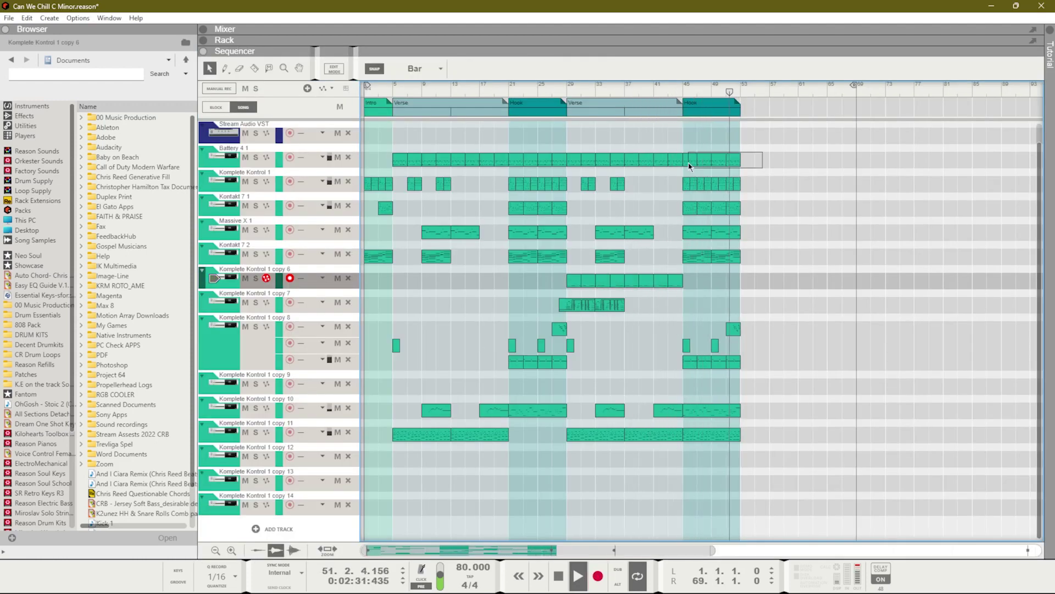
key("ctrl+c")
key("ctrl+v")
Add a Bridge block from bar 53 to bar 69 and paste the Battery 4 1 clips through to its end.
double_click(768, 107)
left_click_drag(799, 105, 856, 104)
key("ctrl+v")
Record a chord part in a new lane of the Kontakt 7 2 track over the bridge, starting from bar 52.
left_click(287, 254)
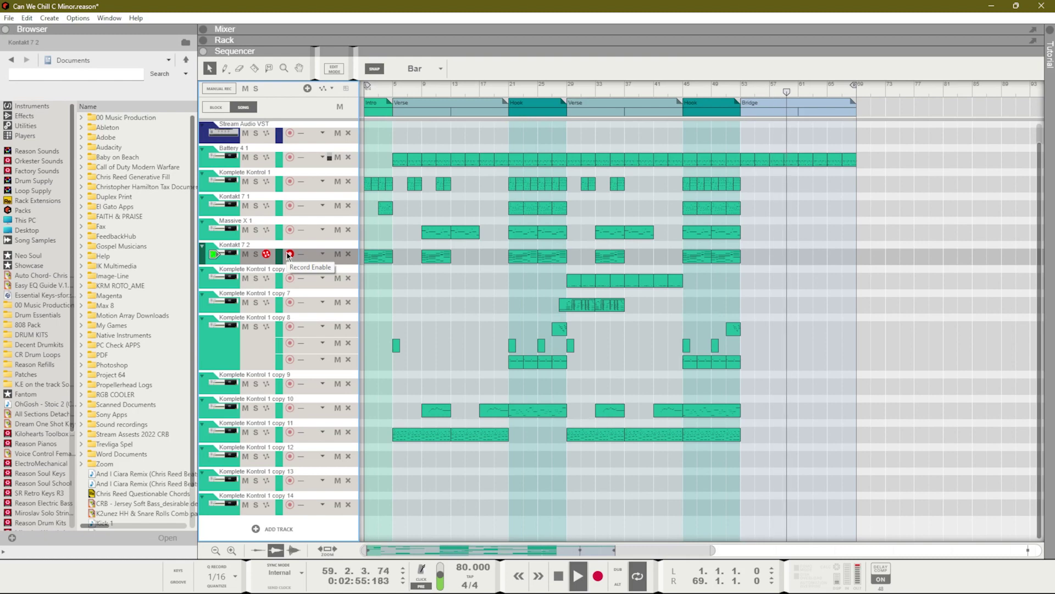
left_click(732, 93)
key("comma")
key("ctrl+Return")
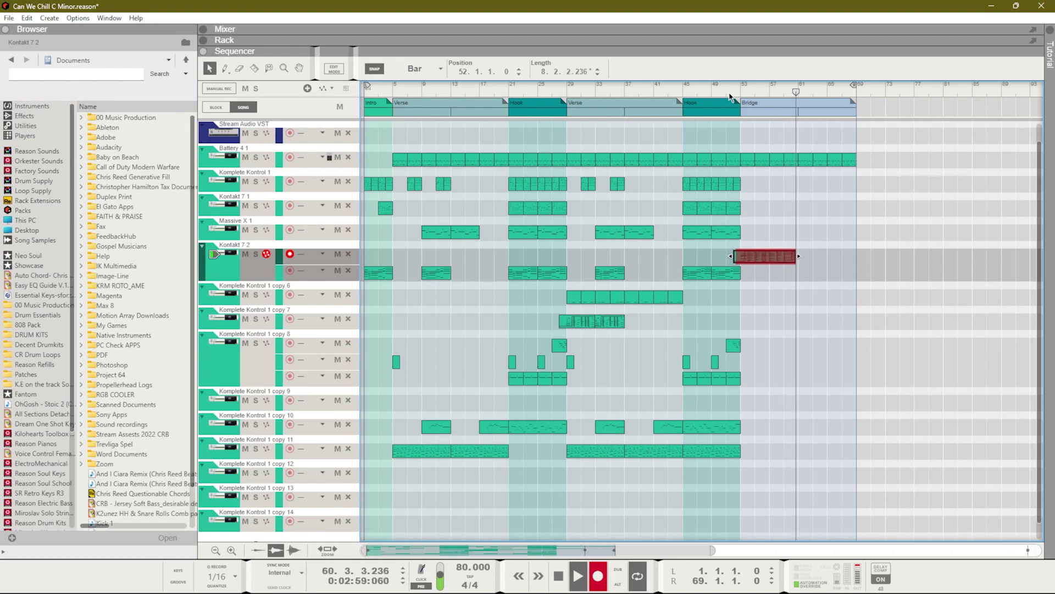
left_click(728, 92)
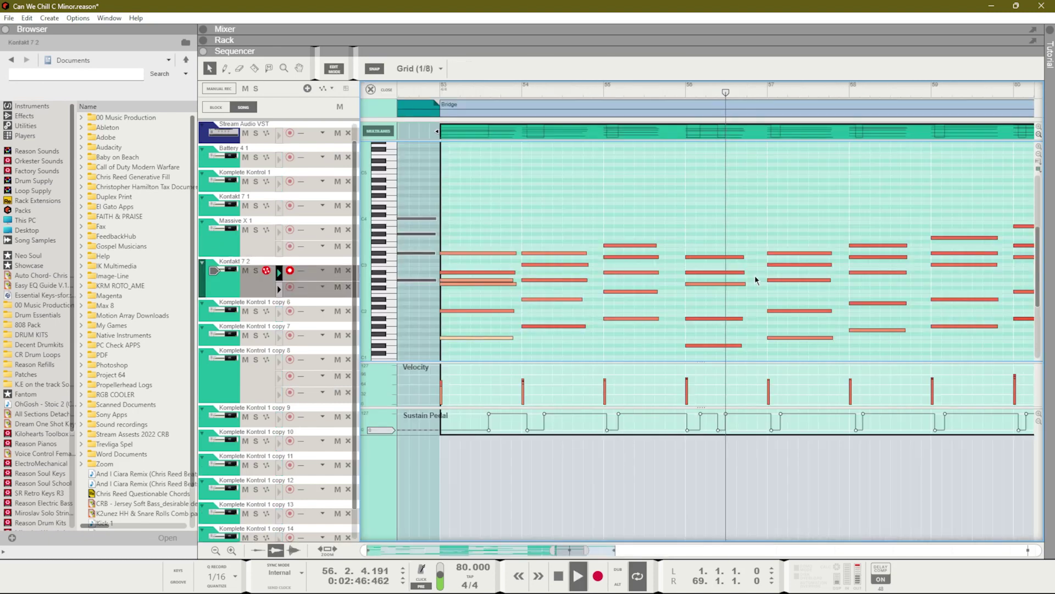
scroll(755, 280, "down", 3)
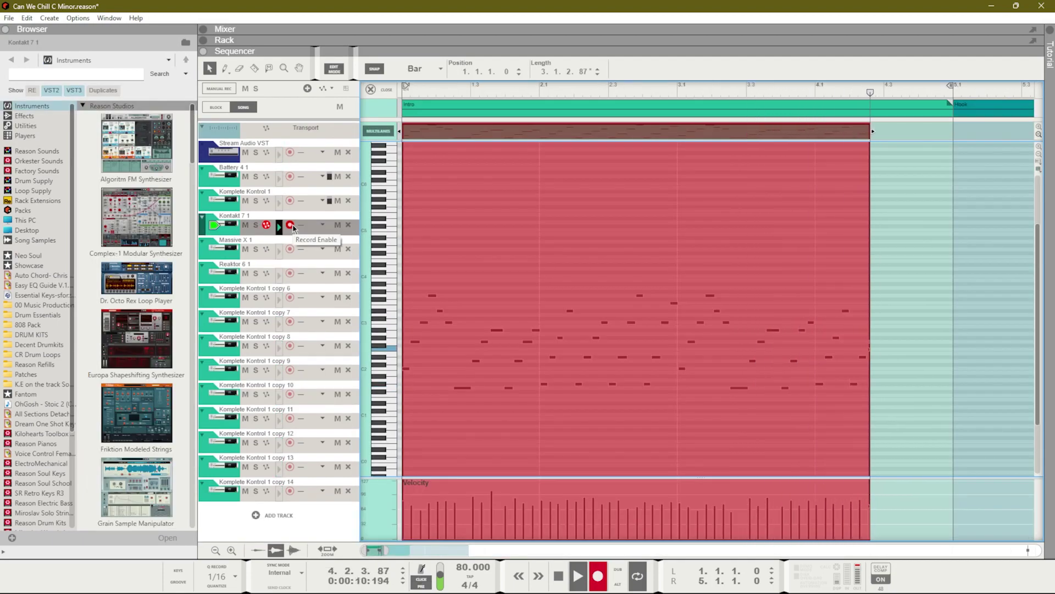
Record a bass line on the Massive X 1 track over the bridge from bar 53.
key("space")
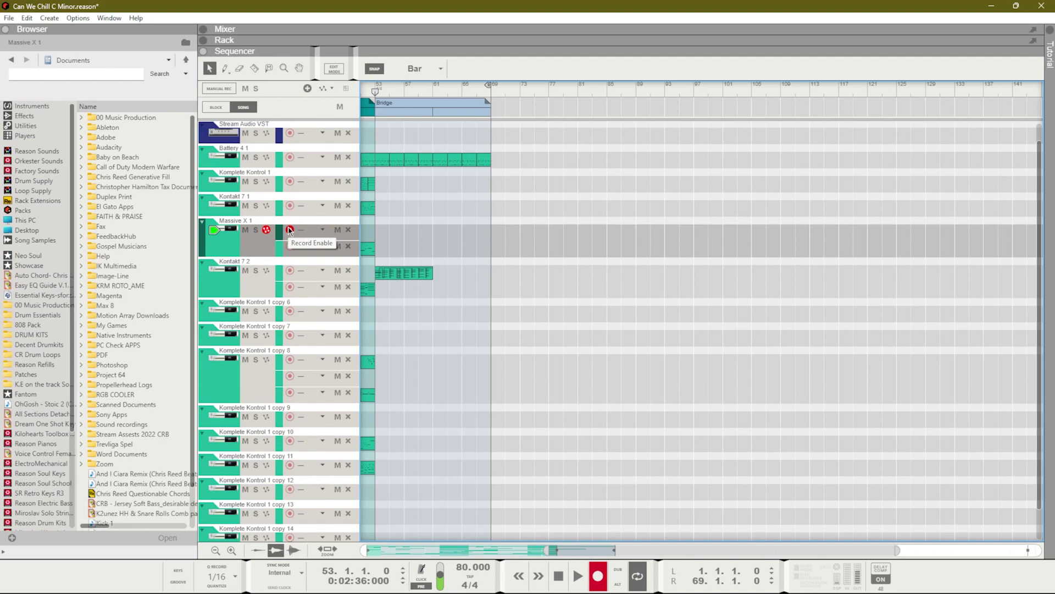
key("space")
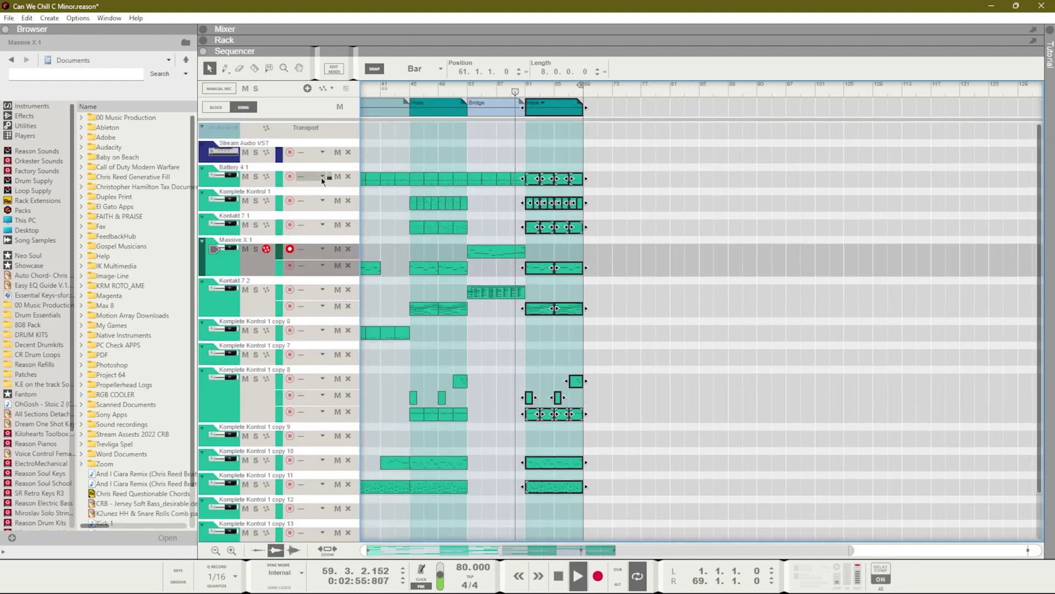
Select the Battery 4 1 drum clips within the bridge section.
left_click_drag(520, 147, 477, 186)
scroll(500, 409, "down", 2)
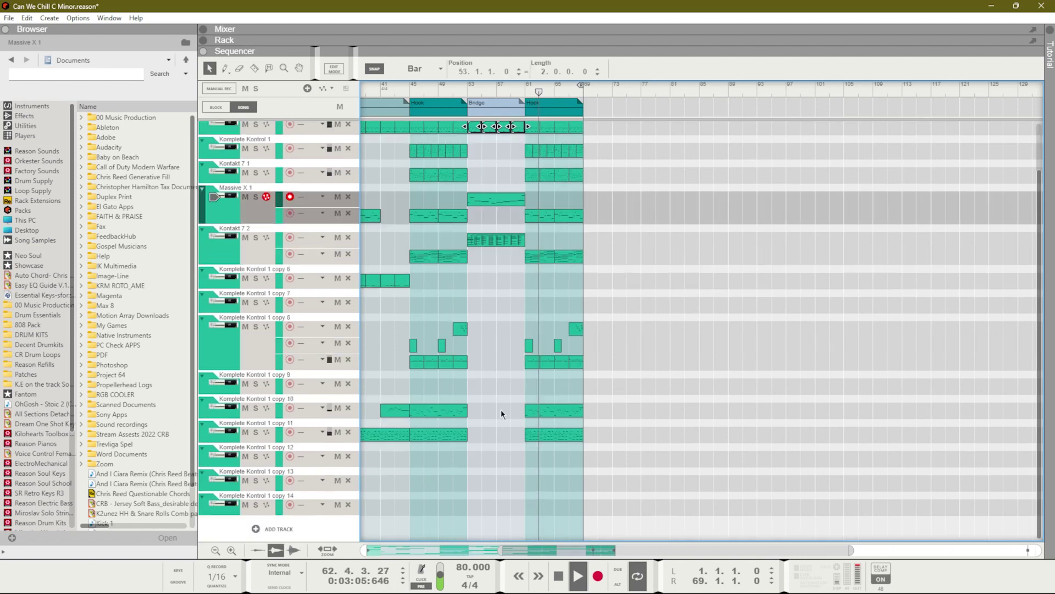
Record a part in a new lane of the Komplete Kontrol 1 copy 11 track over the bridge, starting at bar 53.
left_click(295, 438)
left_click(470, 93)
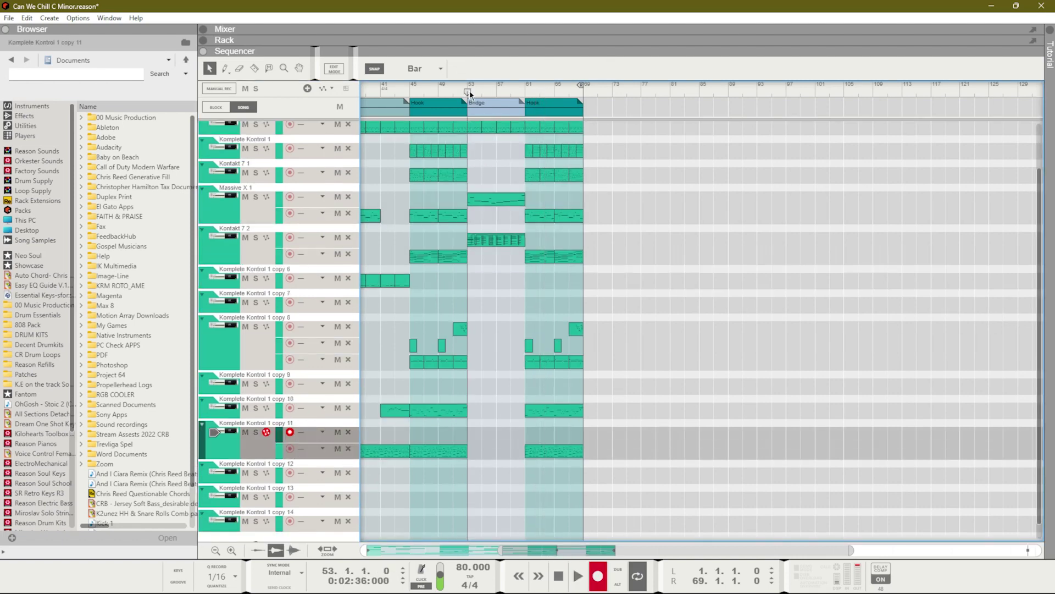
left_click_drag(467, 434, 478, 434)
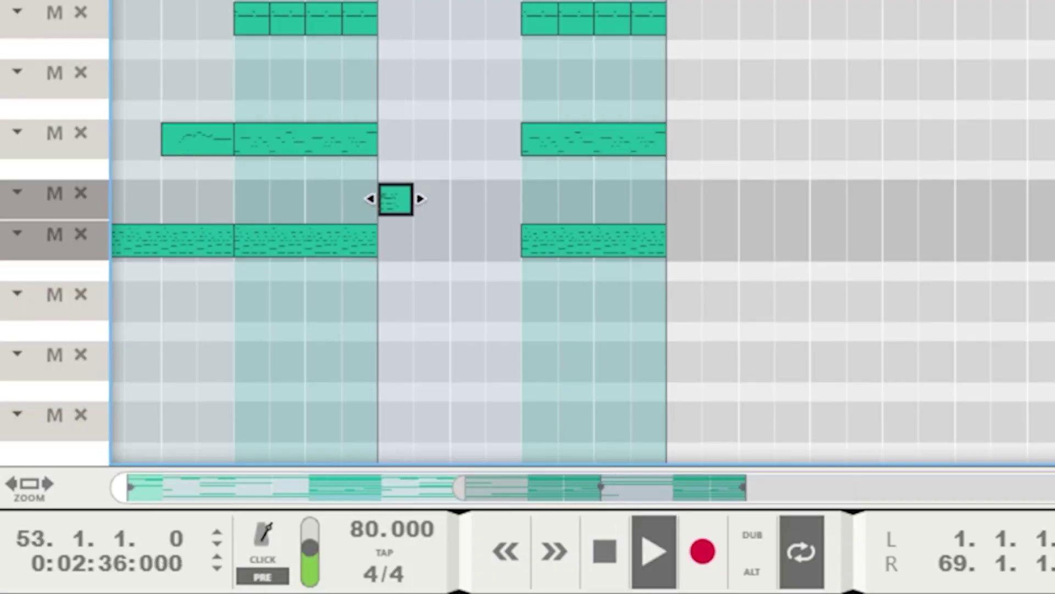
key("ctrl+Return")
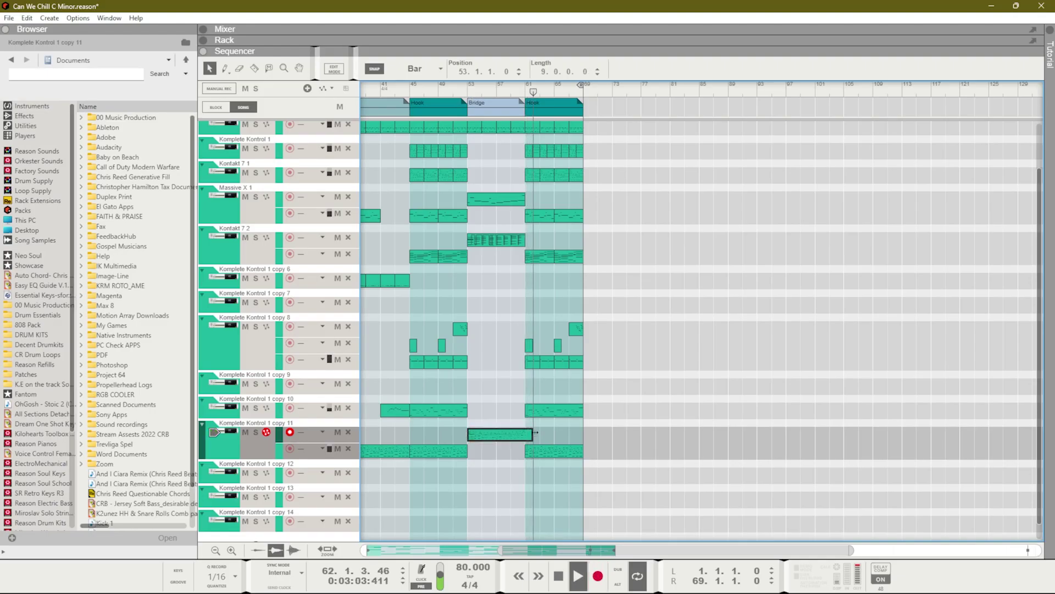
Trim the bridge clip on Komplete Kontrol 1 copy 11 to eight bars, then replay it and inspect its notes.
left_click_drag(536, 433, 526, 432)
key("space")
key("space")
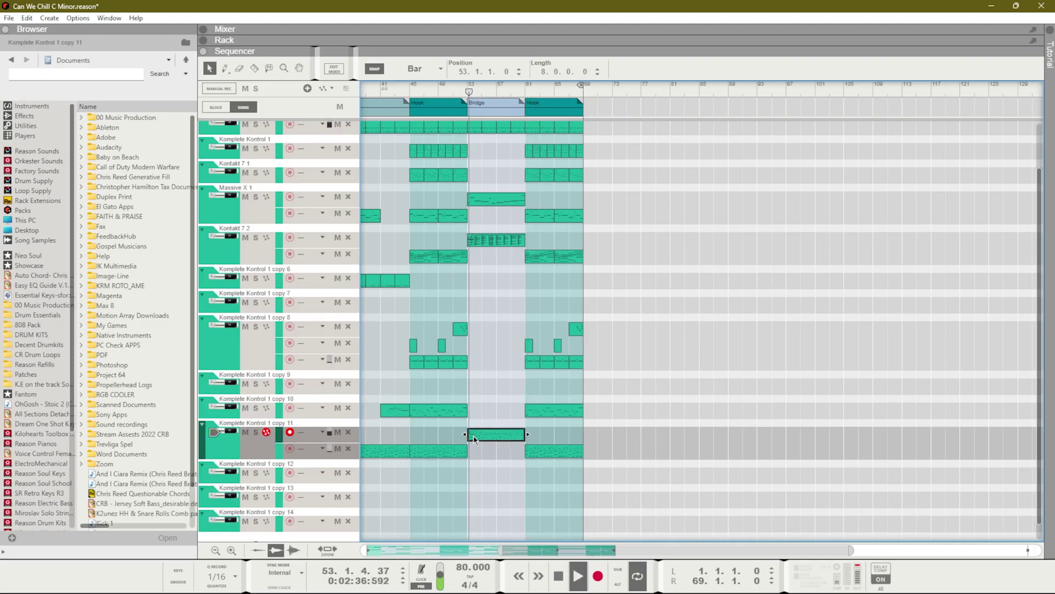
double_click(481, 432)
key("Escape")
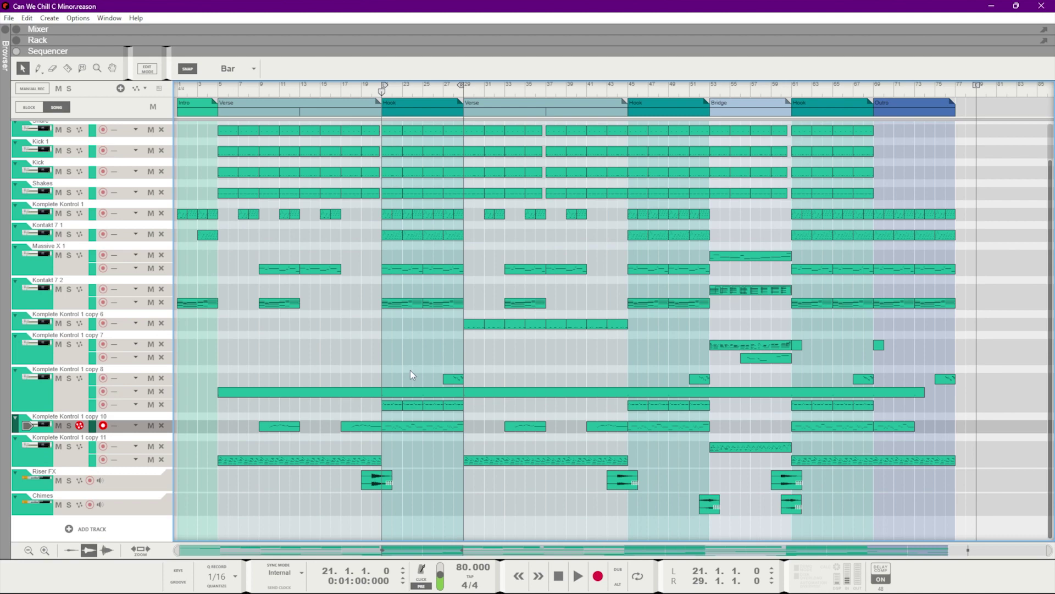
scroll(410, 370, "up", 3)
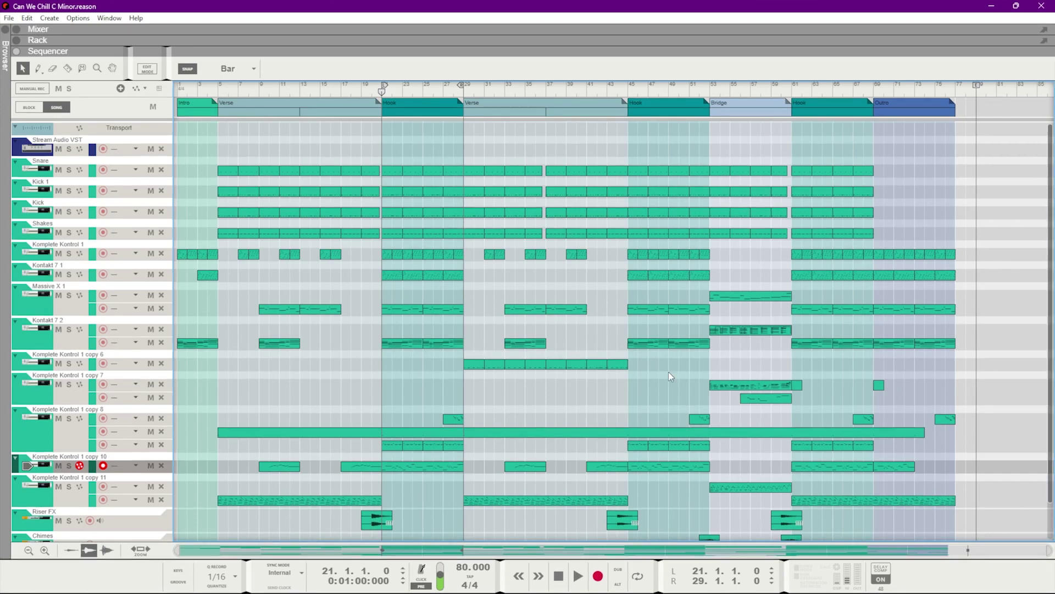
scroll(669, 373, "down", 2)
scroll(364, 131, "up", 2)
scroll(368, 129, "down", 2)
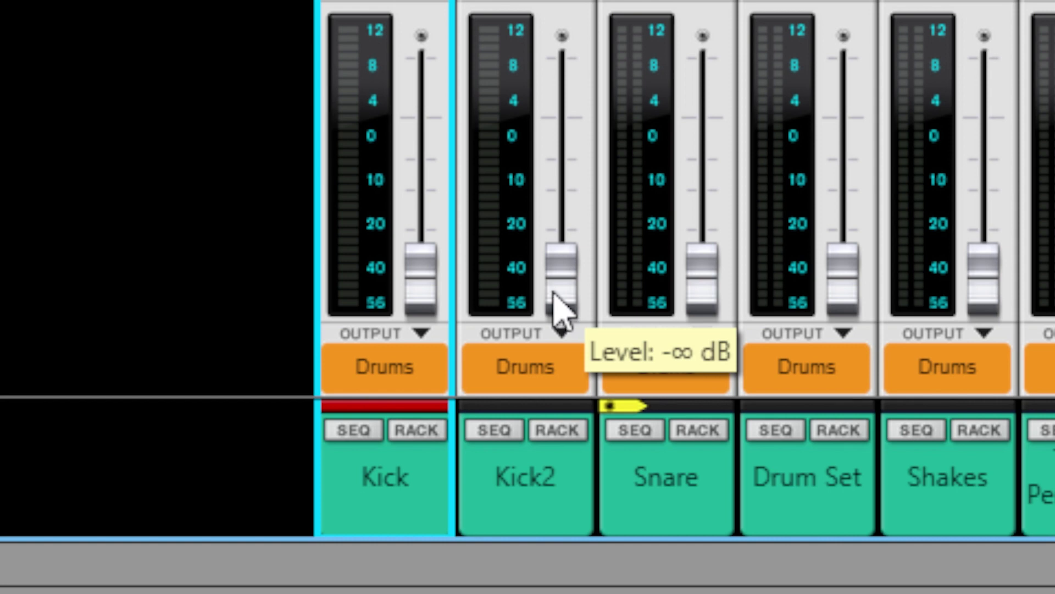
Raise the Kick and Kick2 channel levels together and compare the two kicks in solo.
left_click(532, 503)
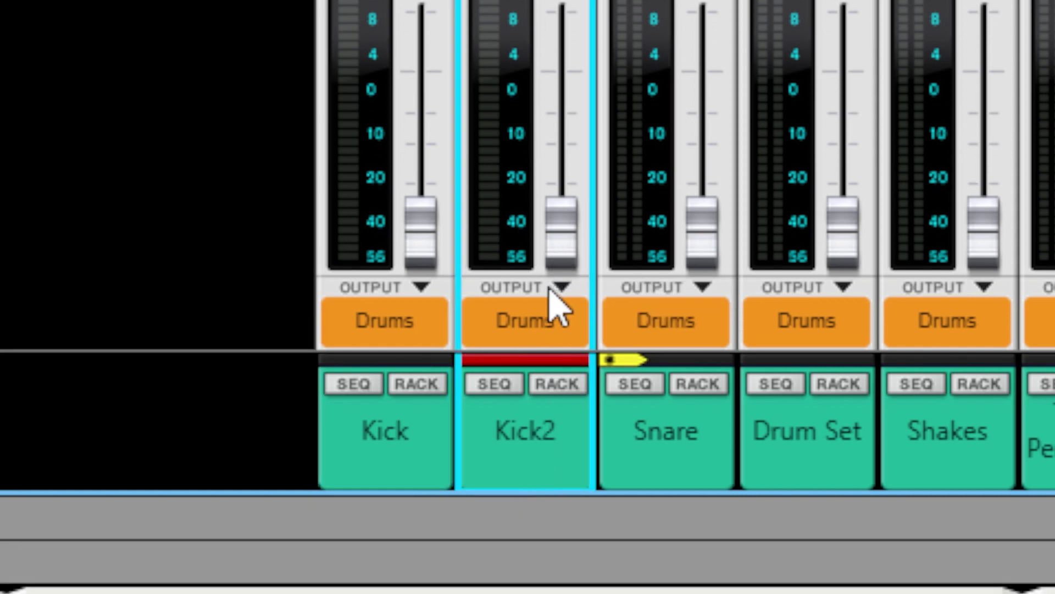
left_click(431, 280)
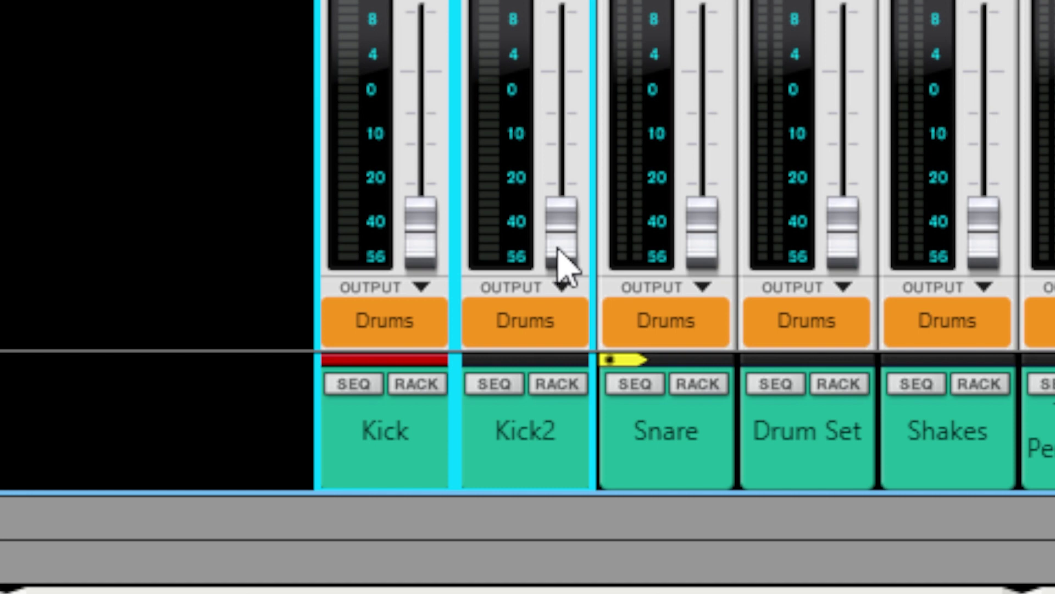
mouse_move(559, 252)
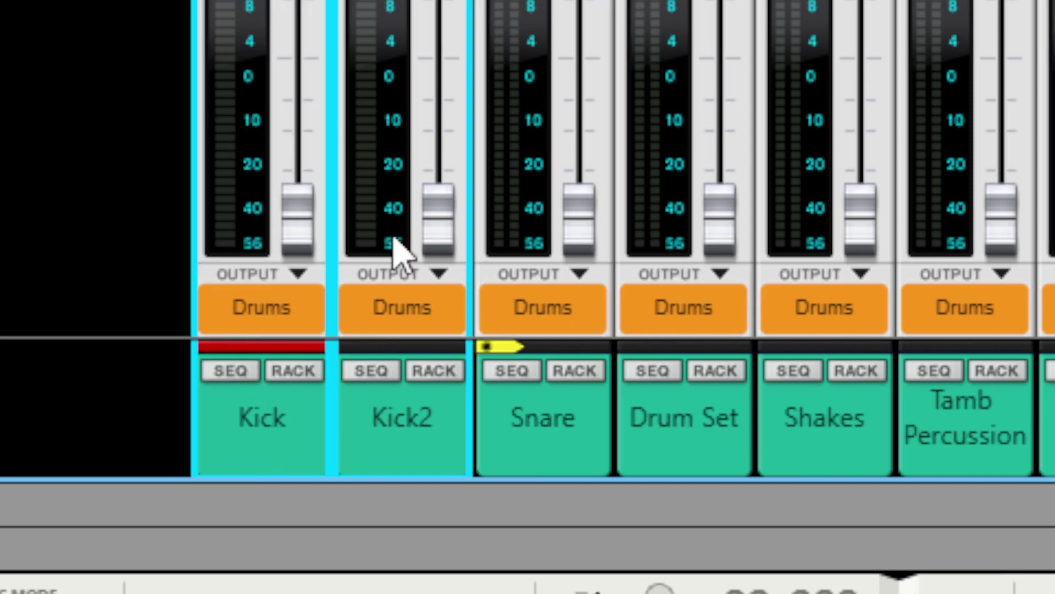
left_click_drag(560, 240, 582, 181)
scroll(459, 173, "up", 5)
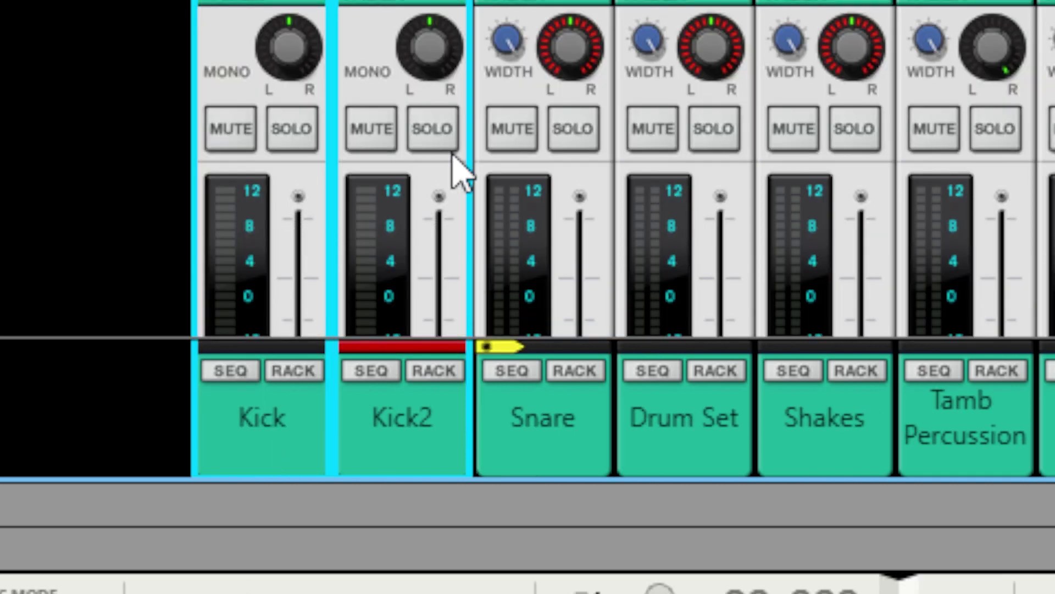
scroll(459, 173, "down", 5)
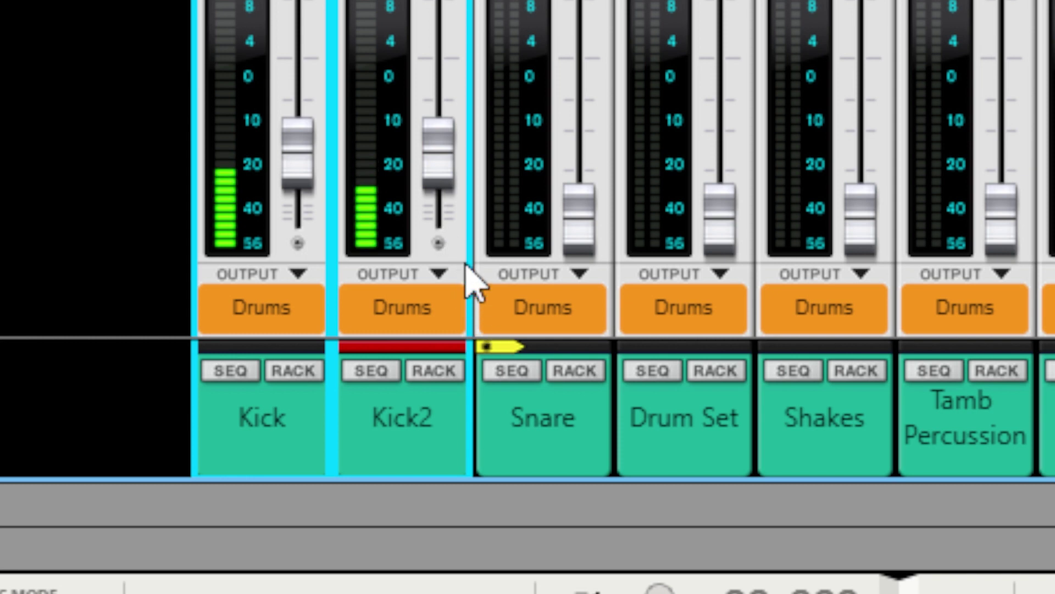
left_click_drag(445, 187, 444, 148)
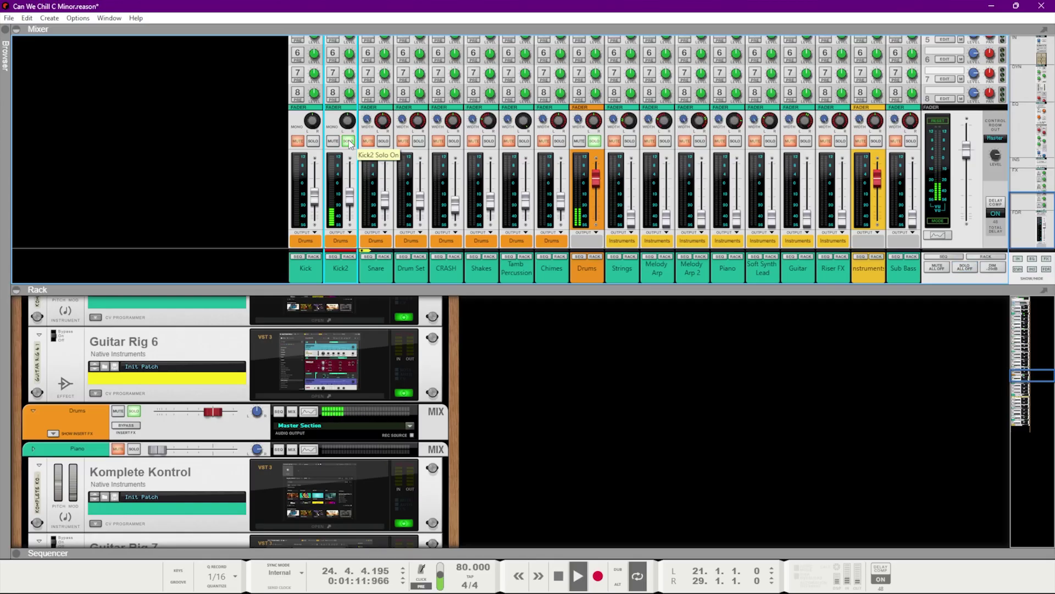
left_click(349, 142)
left_click(314, 142)
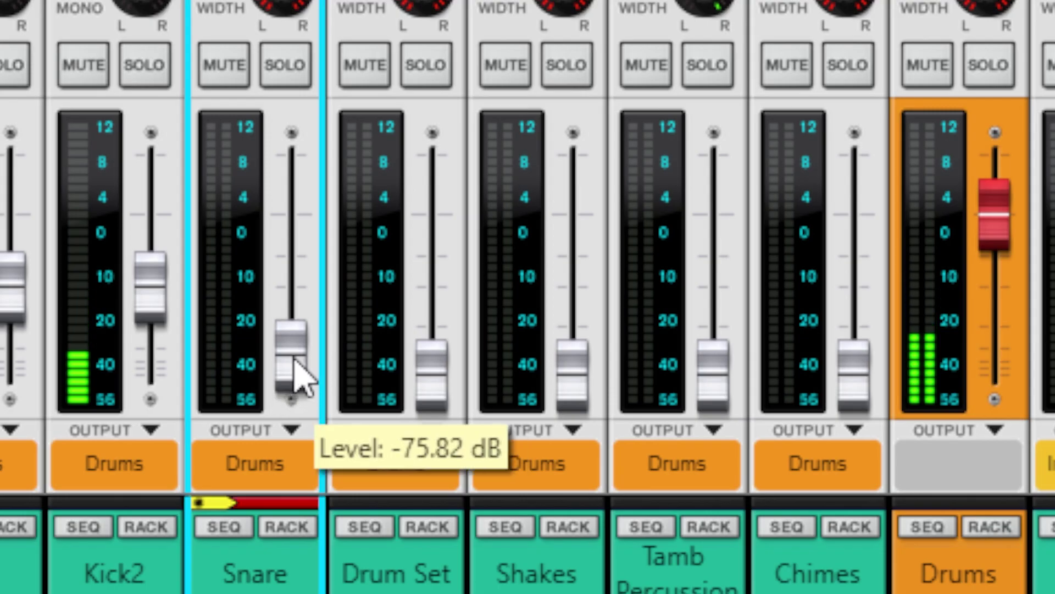
Raise the Snare channel's level against the kicks and take the Snare out of solo.
left_click_drag(295, 349, 306, 318)
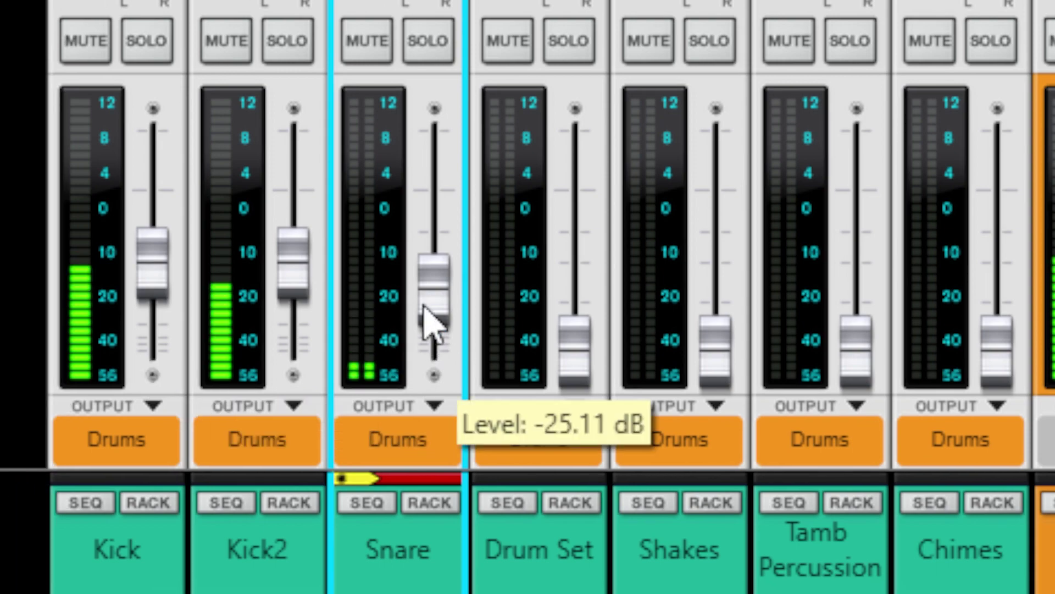
left_click_drag(424, 305, 424, 295)
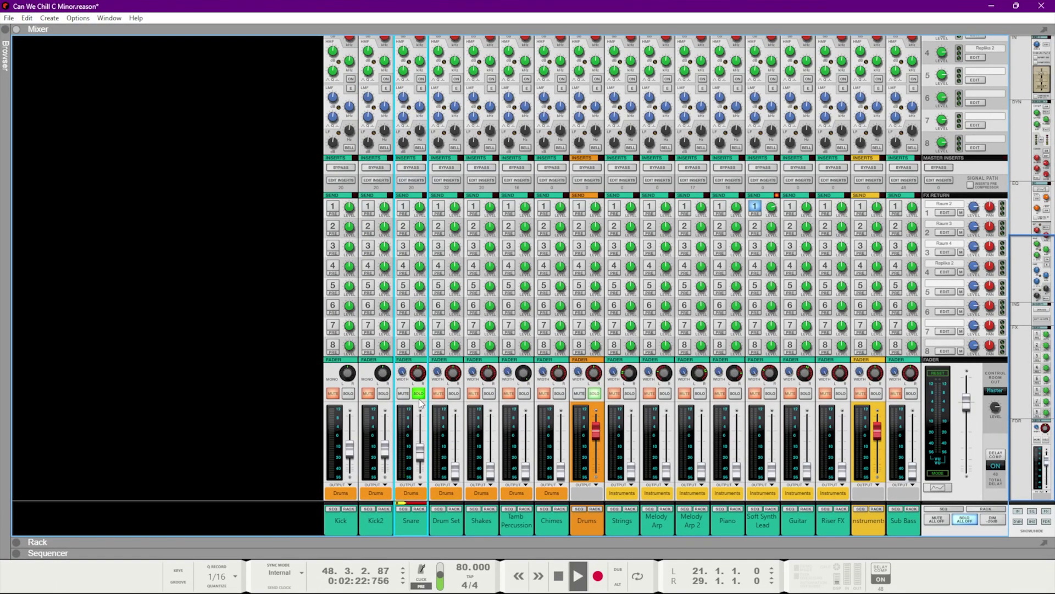
left_click(418, 394)
In the Snare's Spectrum EQ, enable the high-pass filter at 284.3 Hz and boost the high frequencies 8.25 dB at 5.92 kHz.
key("F2")
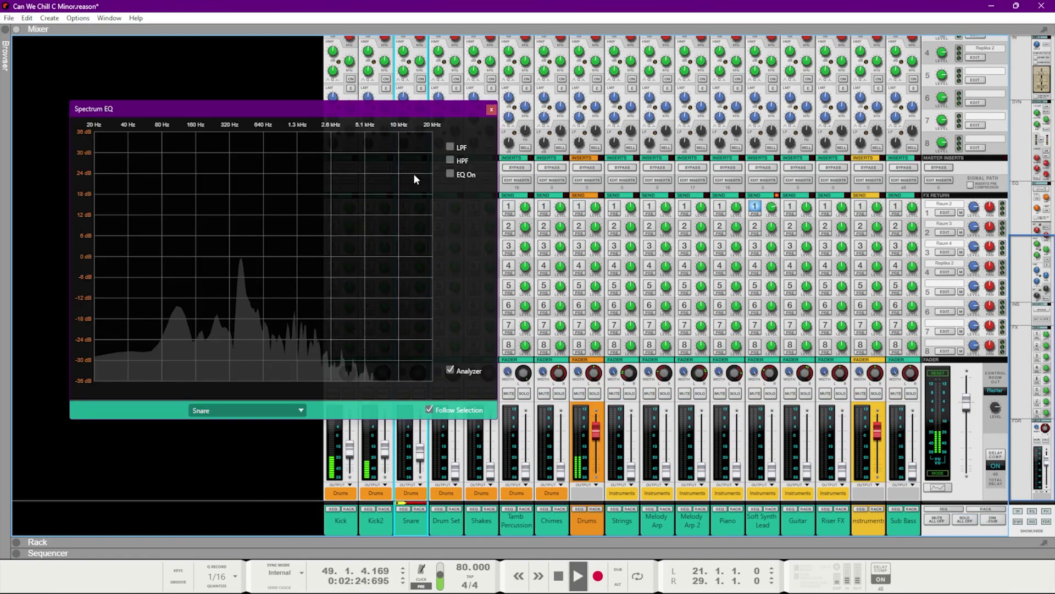
left_click(451, 160)
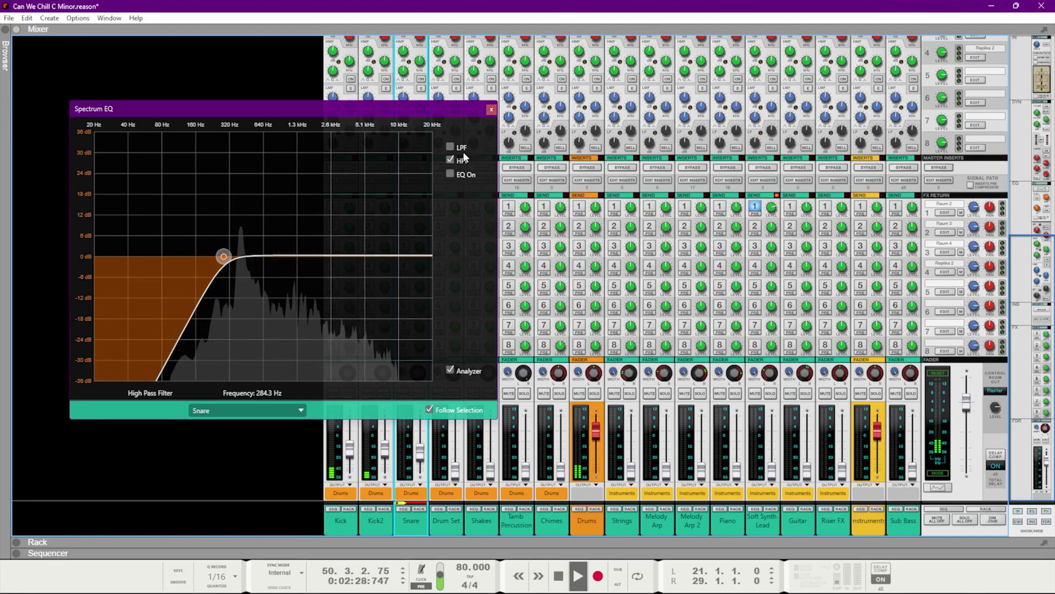
left_click(450, 174)
left_click_drag(371, 256, 375, 232)
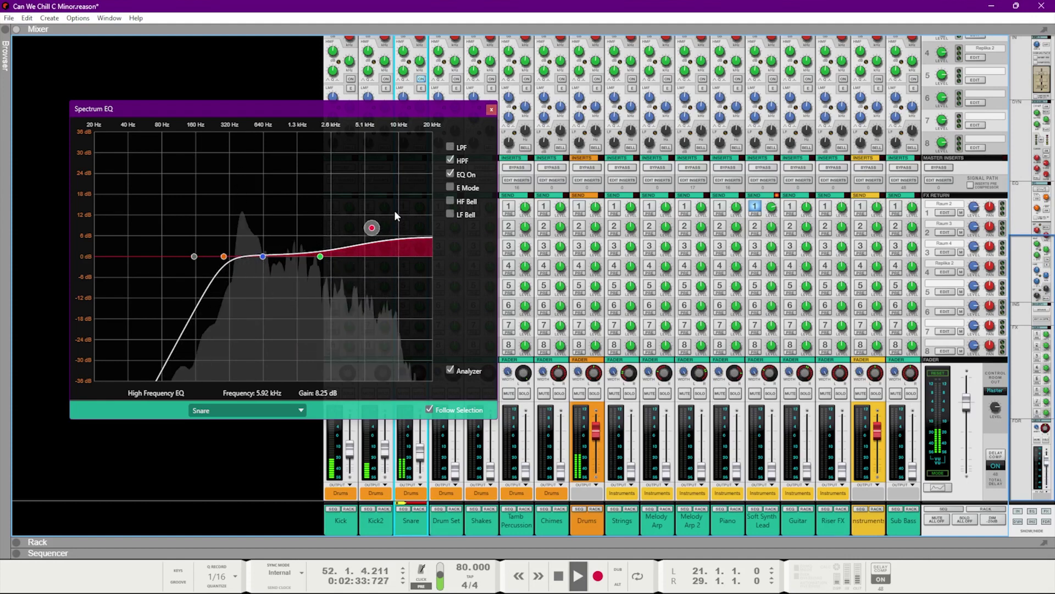
left_click(491, 109)
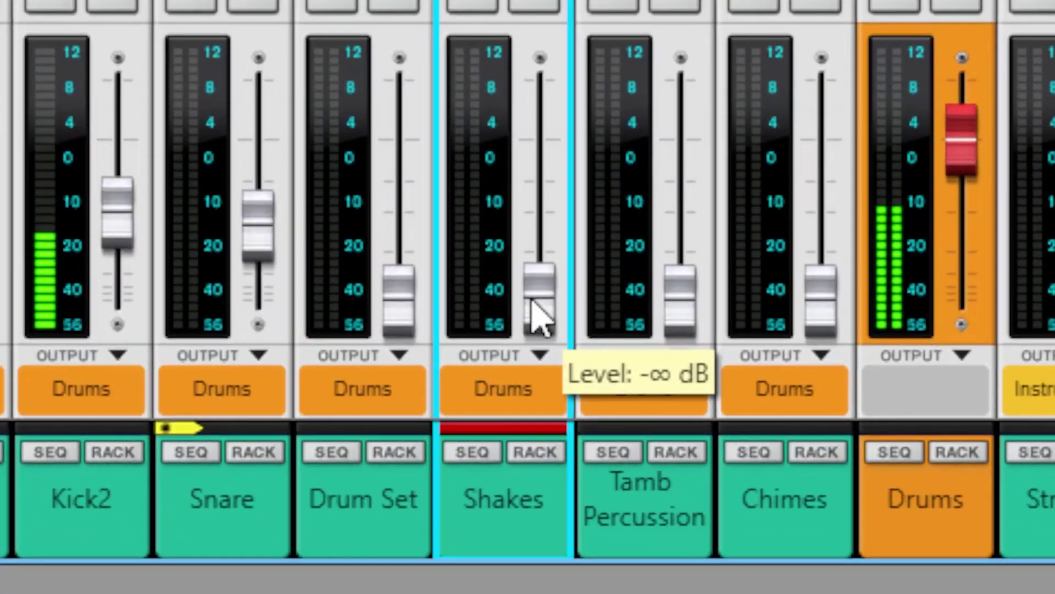
Raise the Shakes channel's level in the drum mix and adjust its pan.
left_click_drag(498, 435, 497, 410)
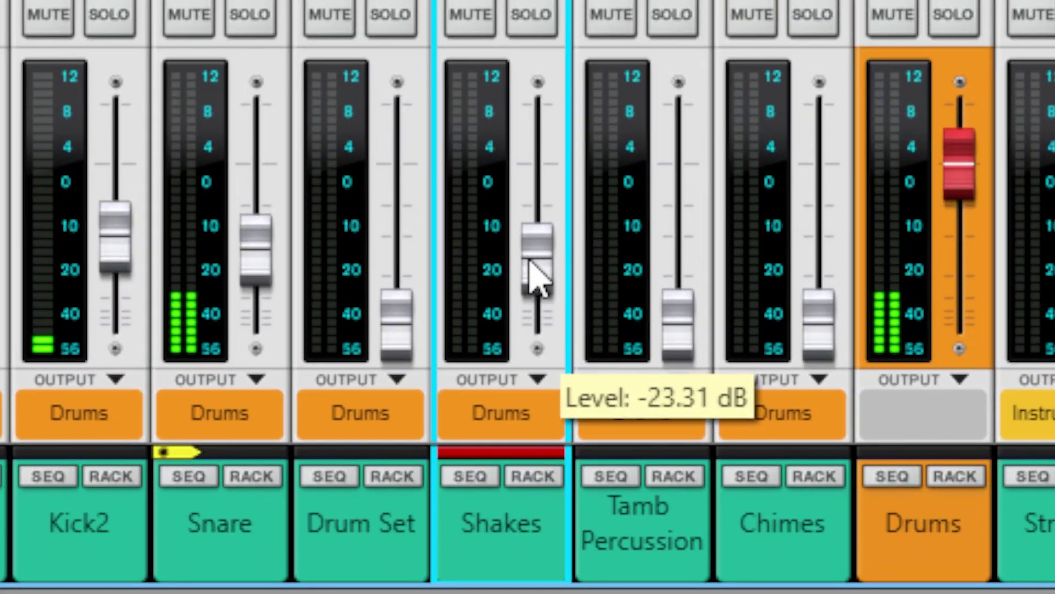
left_click_drag(542, 258, 543, 252)
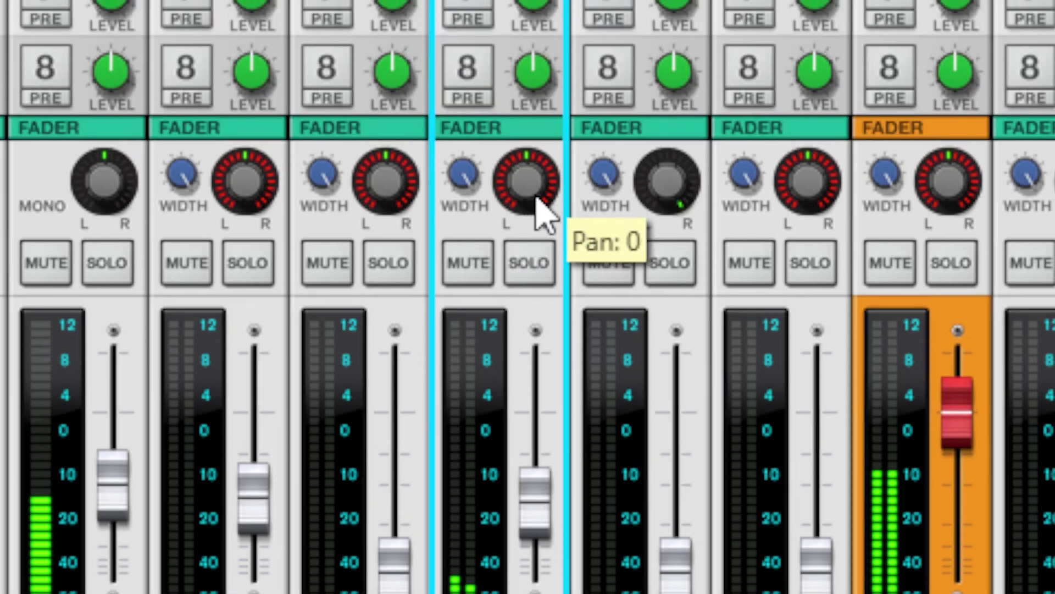
left_click_drag(539, 138, 508, 229)
left_click_drag(506, 293, 491, 345)
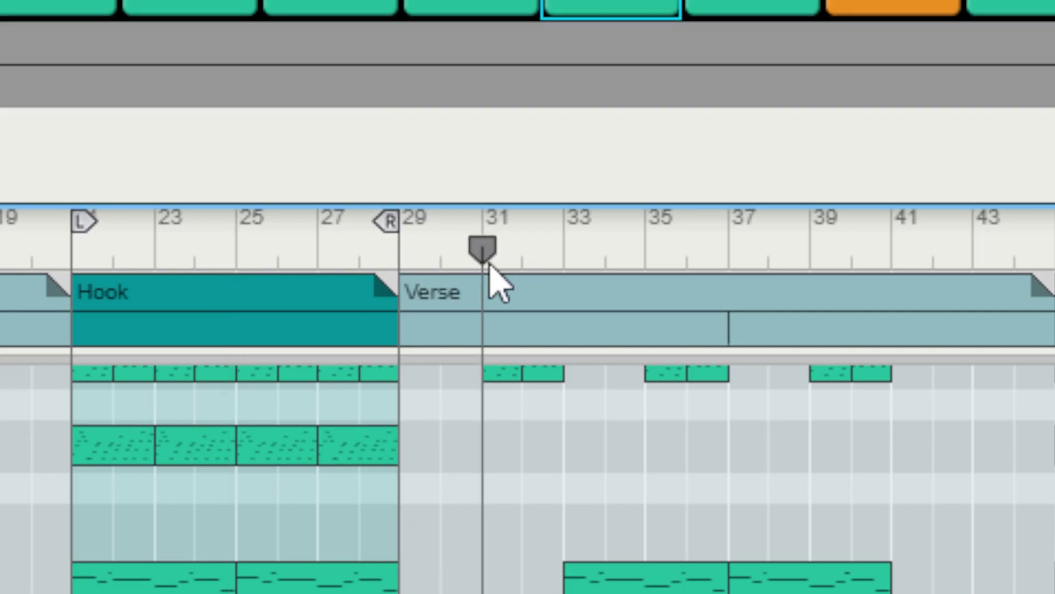
Move playback back to the start of the second verse and set the Tamb Percussion level to -18.56 dB.
left_click_drag(488, 264, 417, 278)
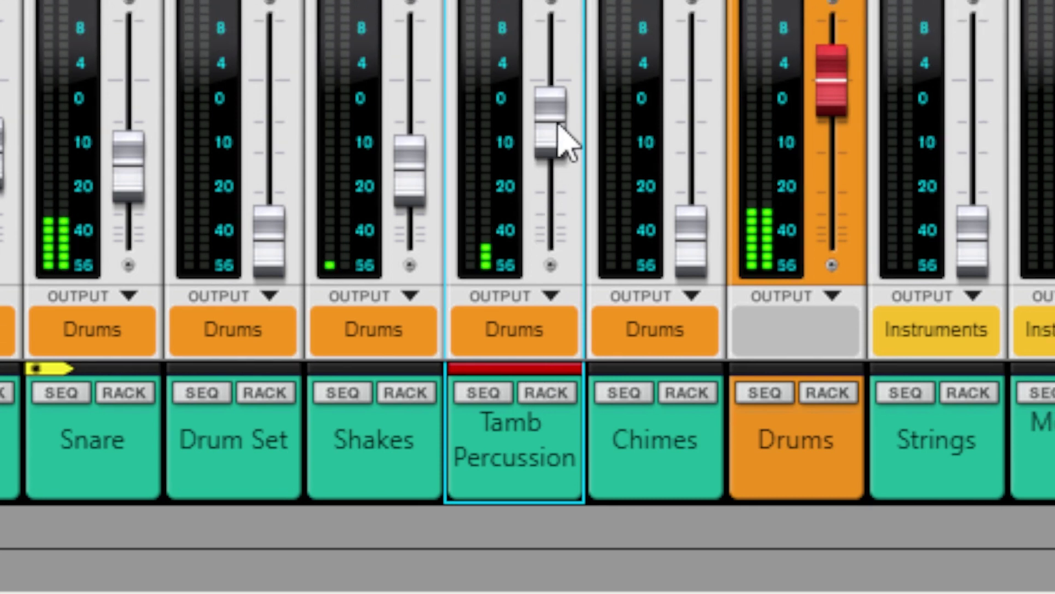
mouse_move(566, 147)
left_click_drag(560, 127, 559, 181)
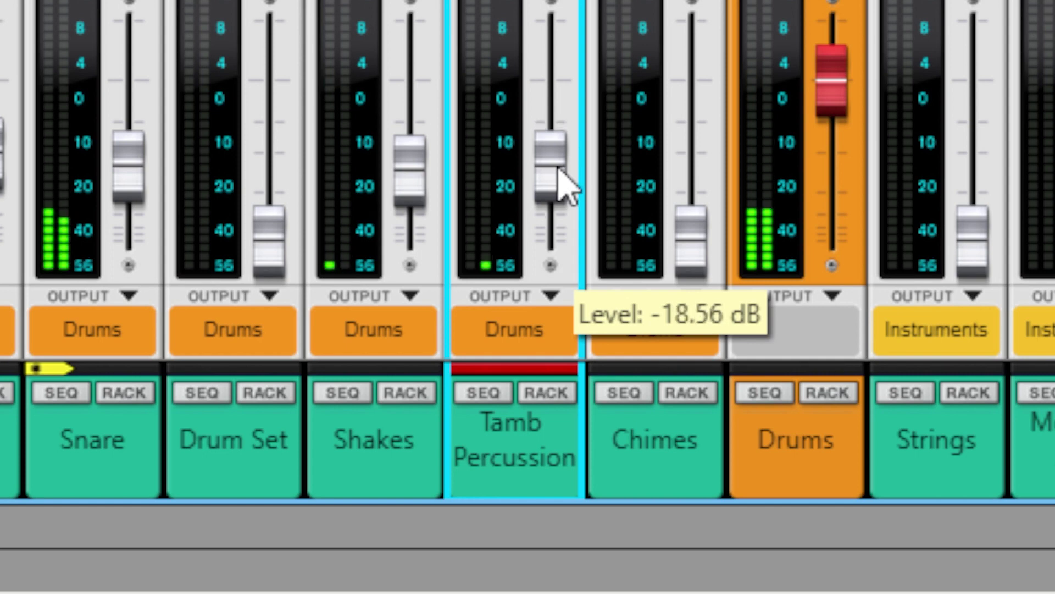
Solo the Drum Set channel and enable the high-pass filter in its Spectrum EQ.
left_click(232, 431)
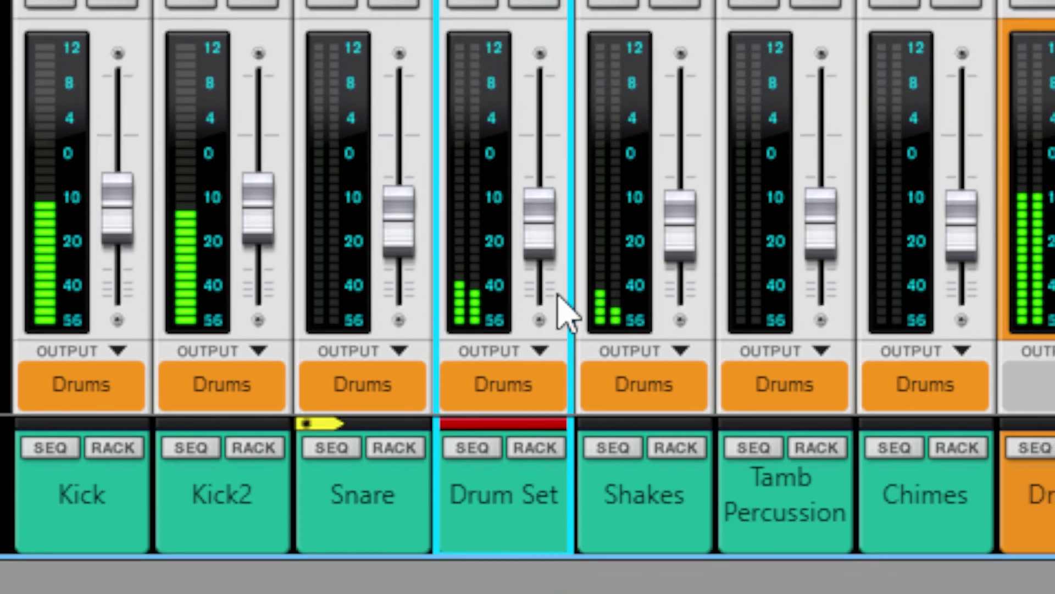
mouse_move(562, 384)
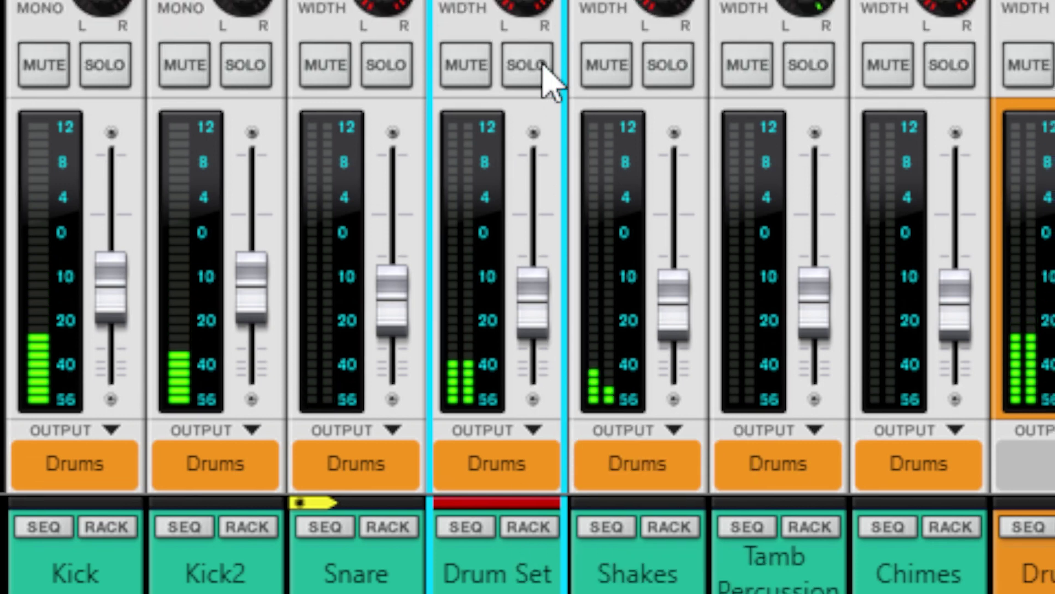
left_click(547, 70)
key("F2")
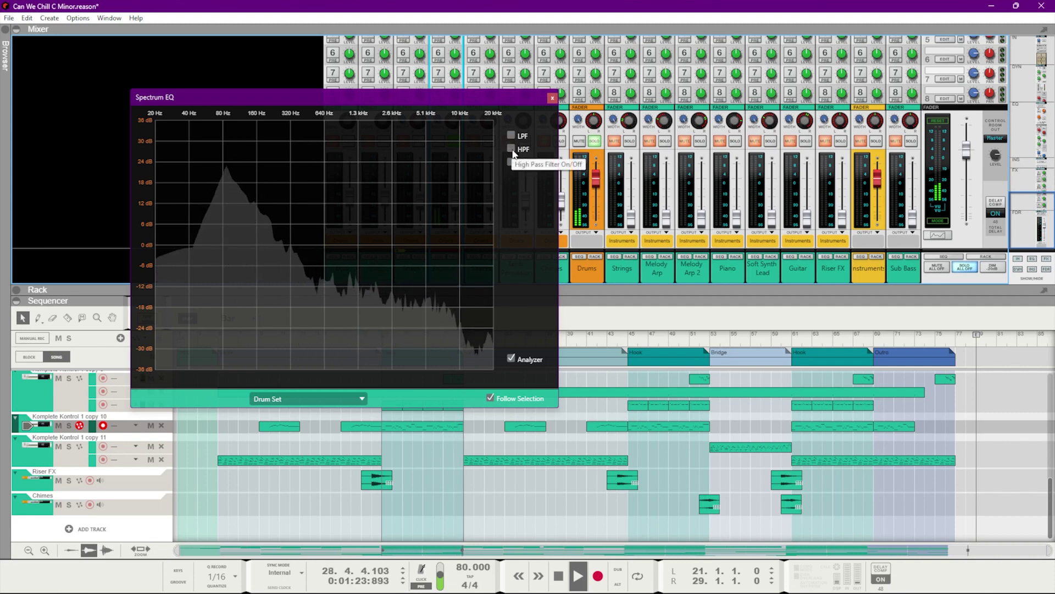
left_click(512, 149)
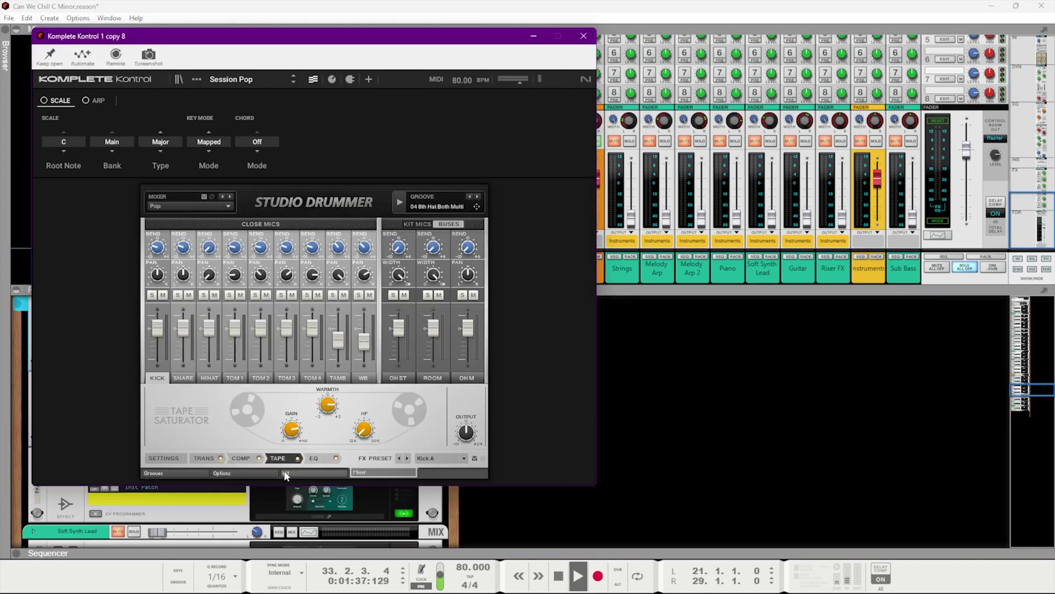
Show the Studio Drummer kit view, take the Drum Set out of solo, and play the hook from bar 27.
left_click(286, 472)
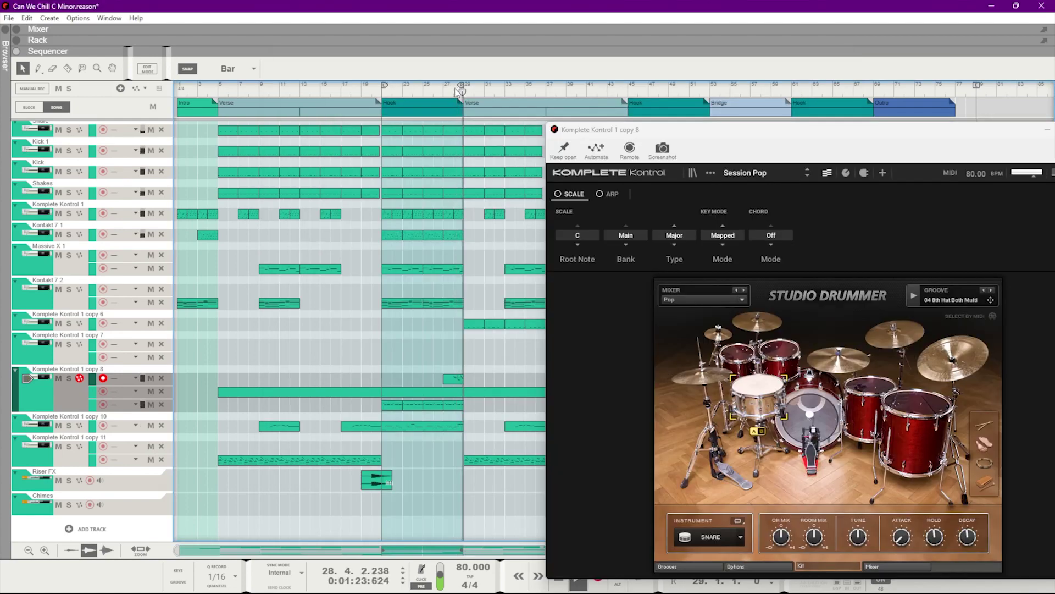
key("space")
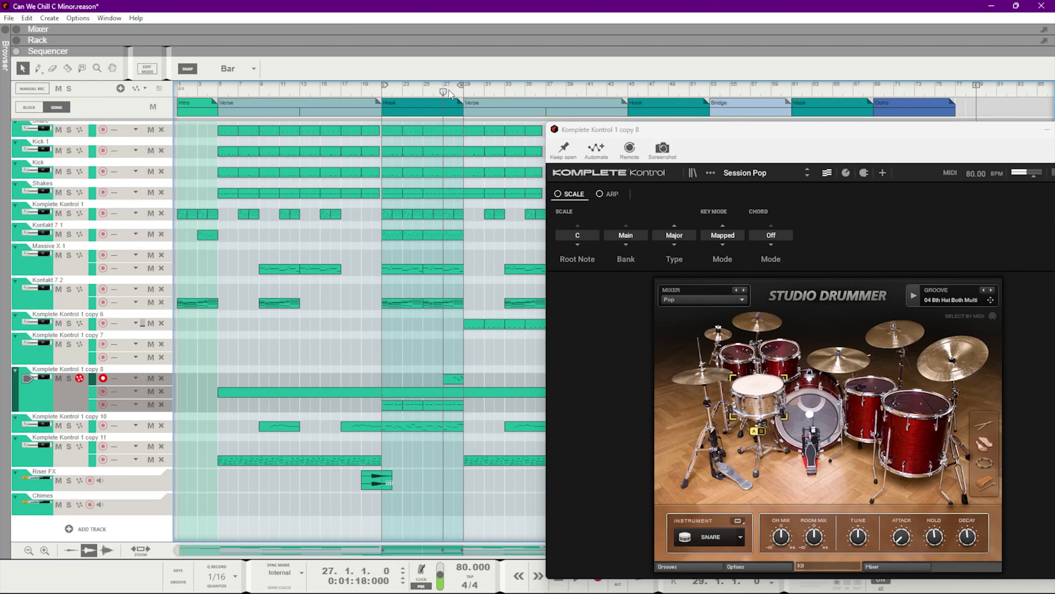
key("F5")
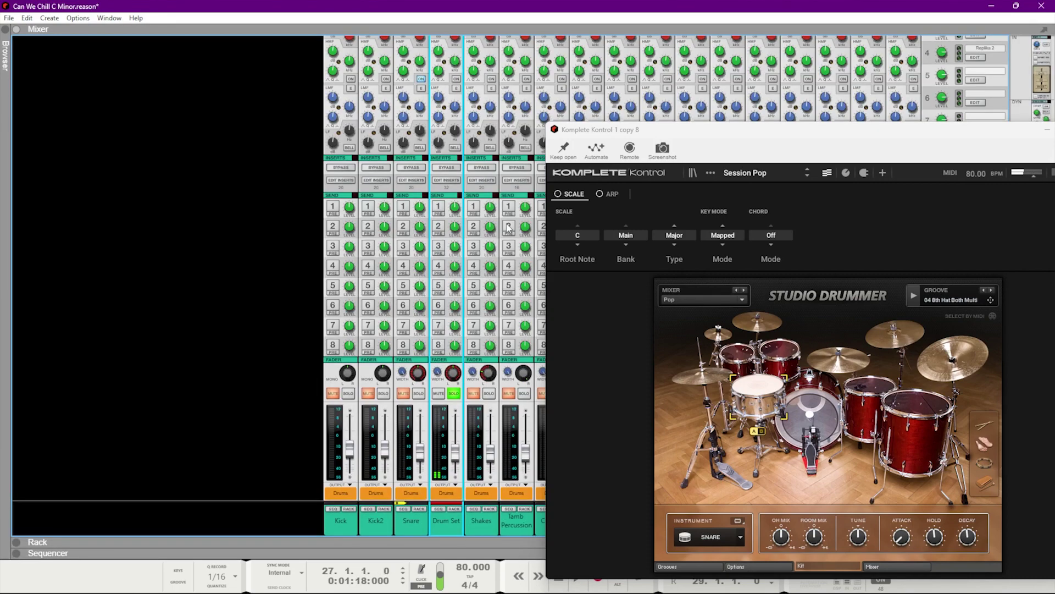
left_click(455, 394)
key("space")
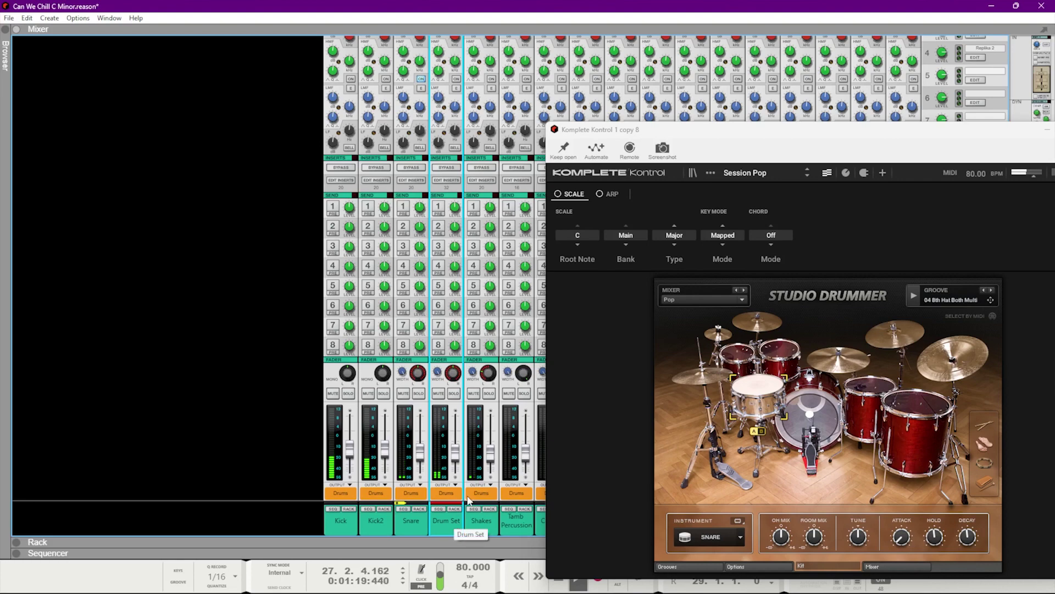
Set the Drum Set's high-pass filter to 163.0 Hz, close its Spectrum EQ, and move the Studio Drummer window aside.
key("F2")
left_click_drag(260, 246, 258, 244)
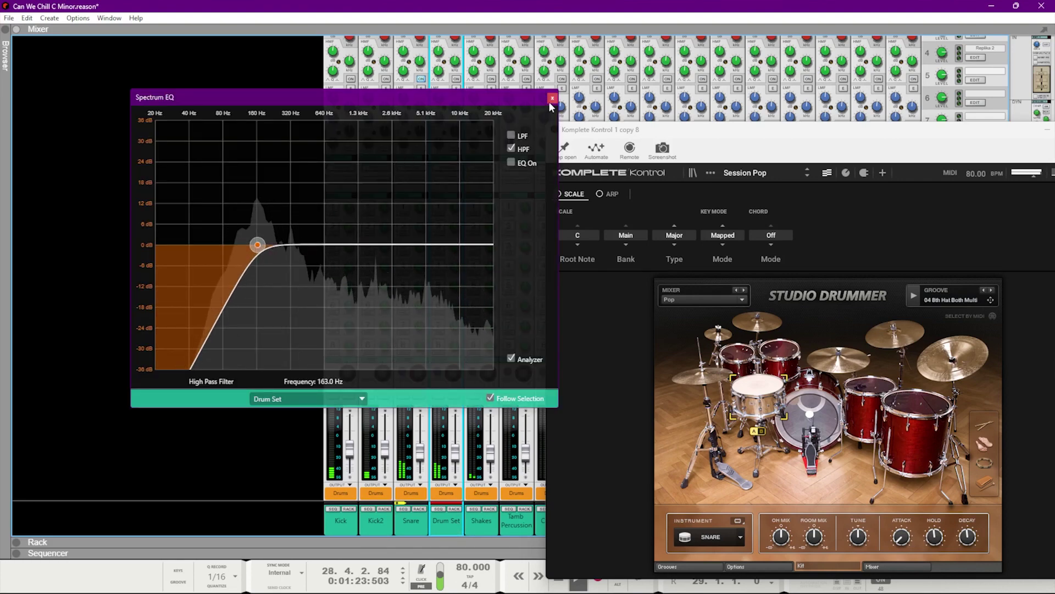
left_click(552, 98)
left_click_drag(704, 135, 507, 118)
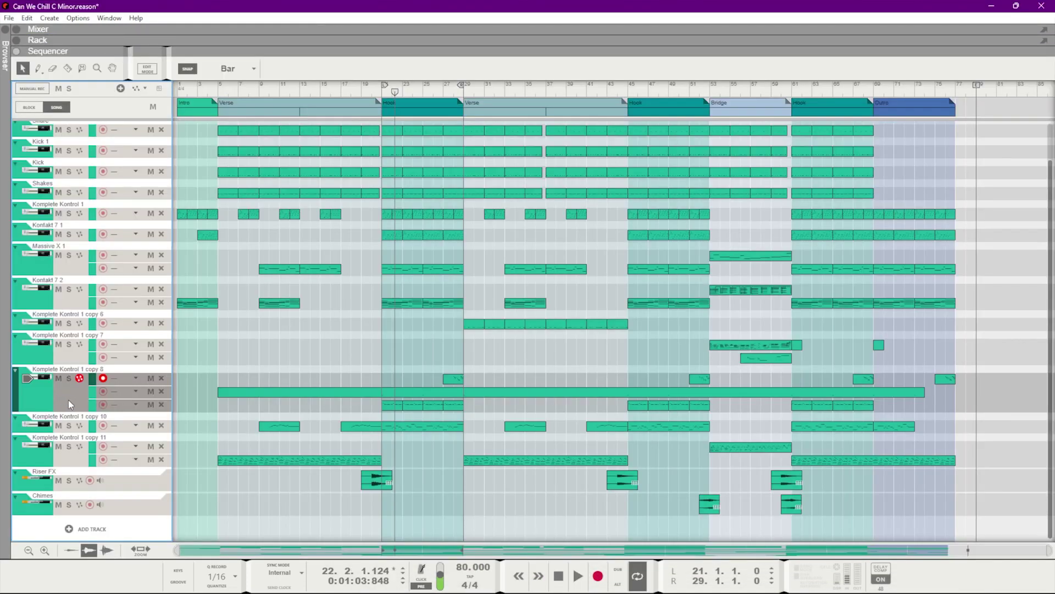
Duplicate the Komplete Kontrol 1 copy 8 track together with its clips.
key("ctrl+d")
left_click(431, 447)
key("Delete")
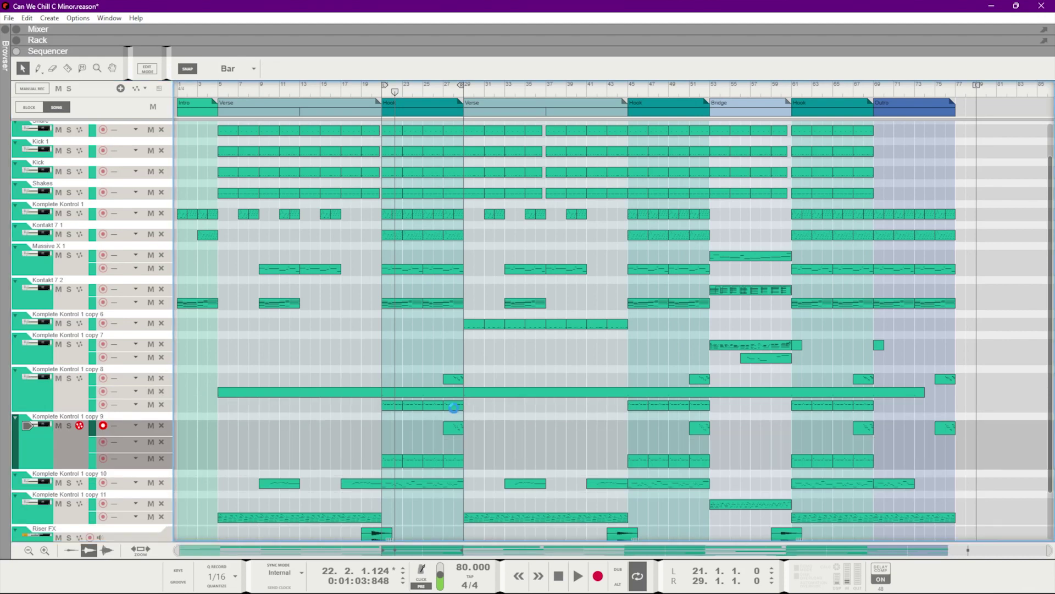
key("ctrl+z")
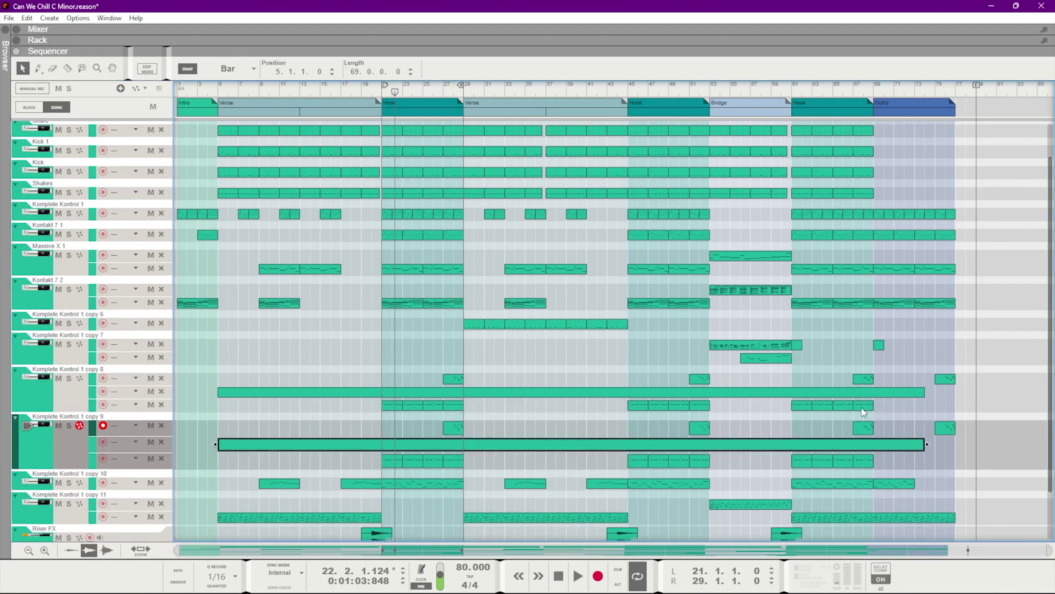
Delete the long clip from Komplete Kontrol 1 copy 8 and all other clips except the long one from the duplicate track.
left_click(478, 391)
key("Delete")
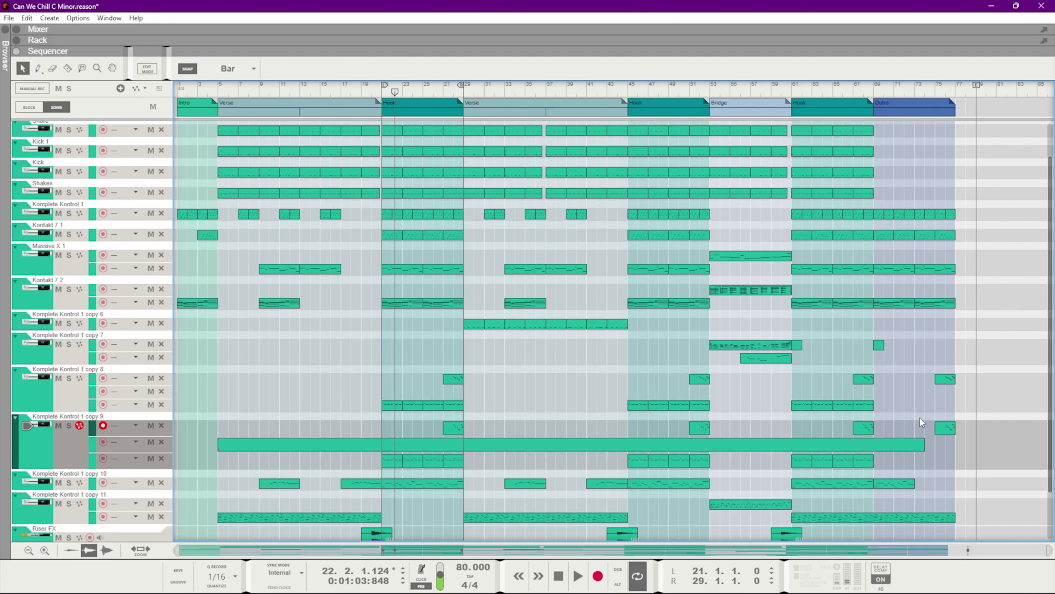
left_click_drag(1016, 432, 312, 428)
key("Delete")
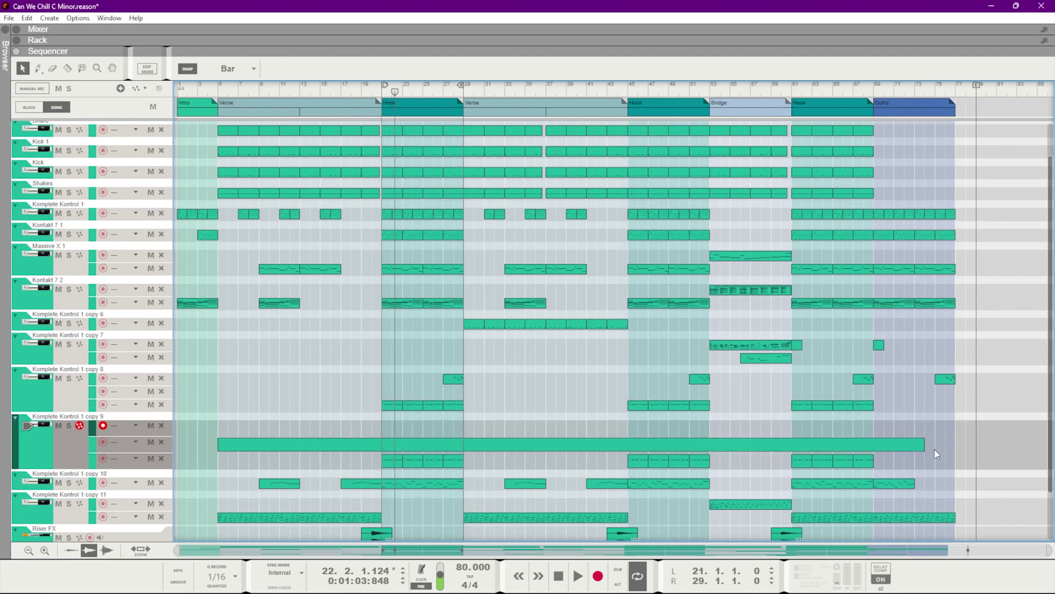
left_click_drag(849, 463, 249, 462)
key("Delete")
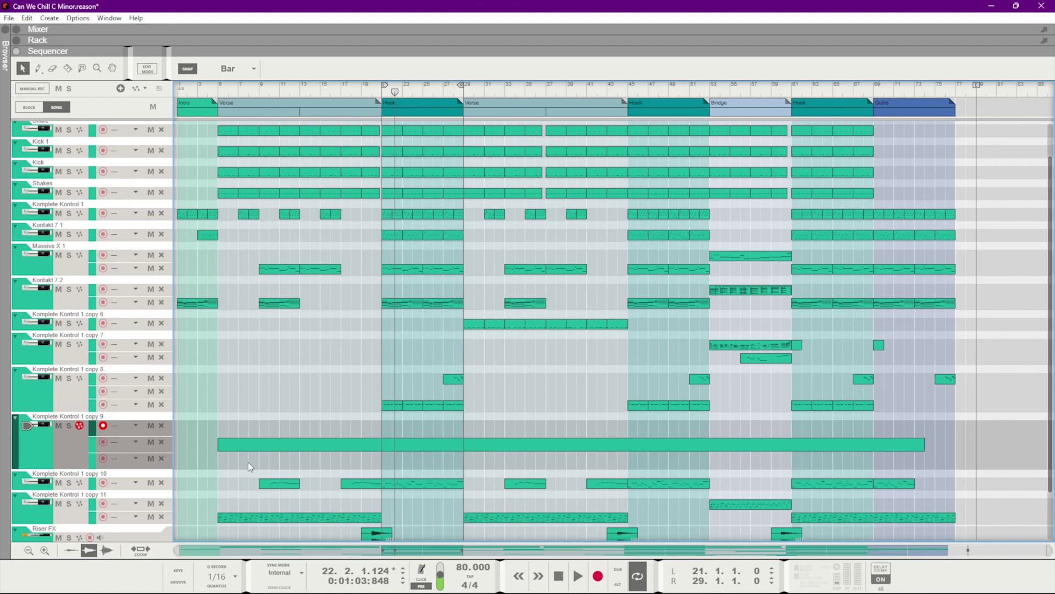
Remove the duplicate track's two empty note lanes and rename the track as CRASH.
left_click(162, 458)
left_click(163, 426)
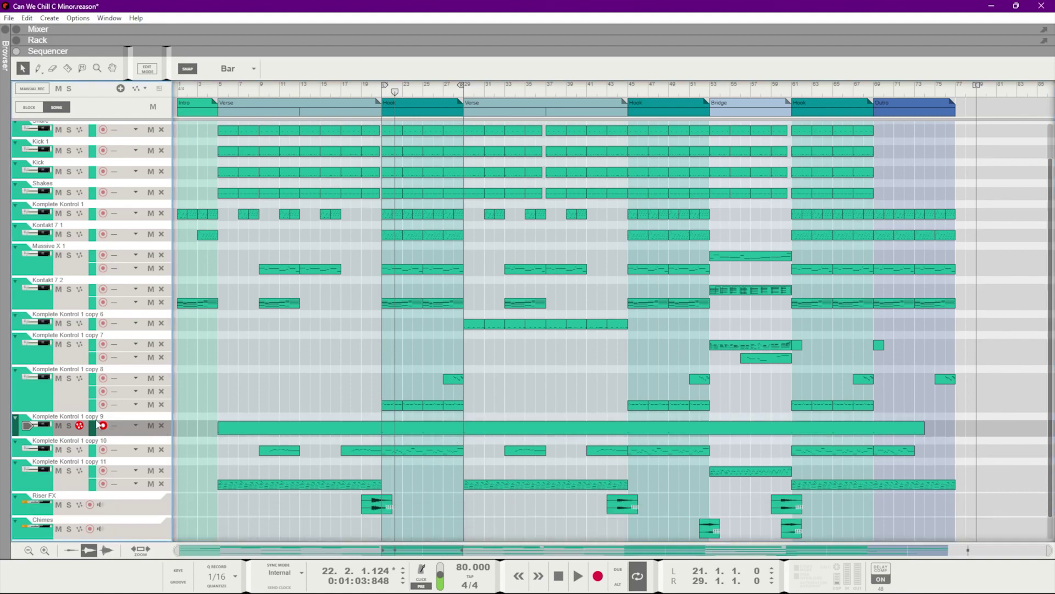
double_click(96, 417)
type("CRASH")
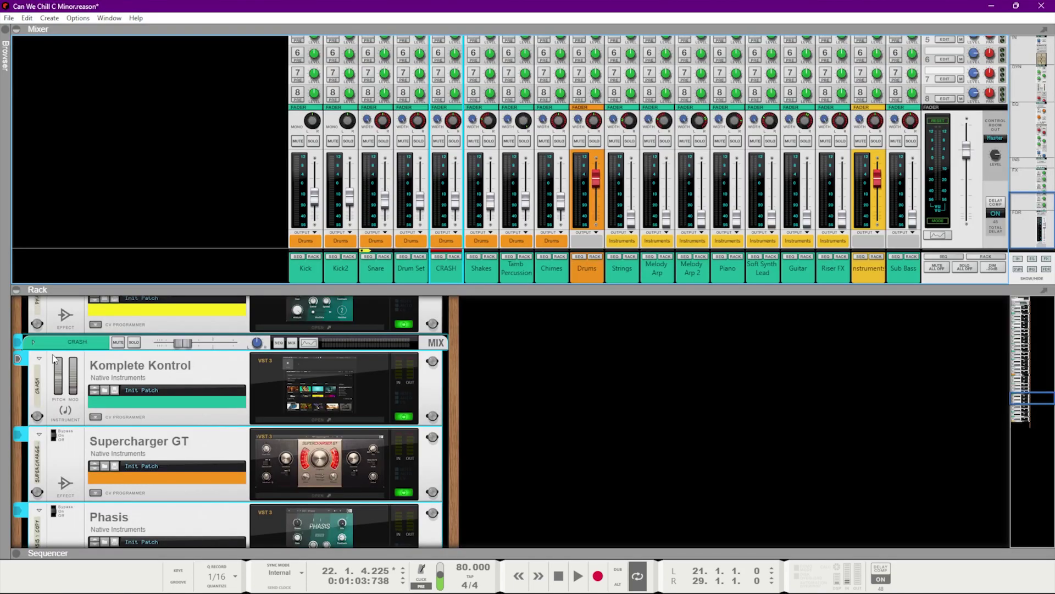
Insert an MClass Compressor into the CRASH channel's insert effects.
left_click(29, 344)
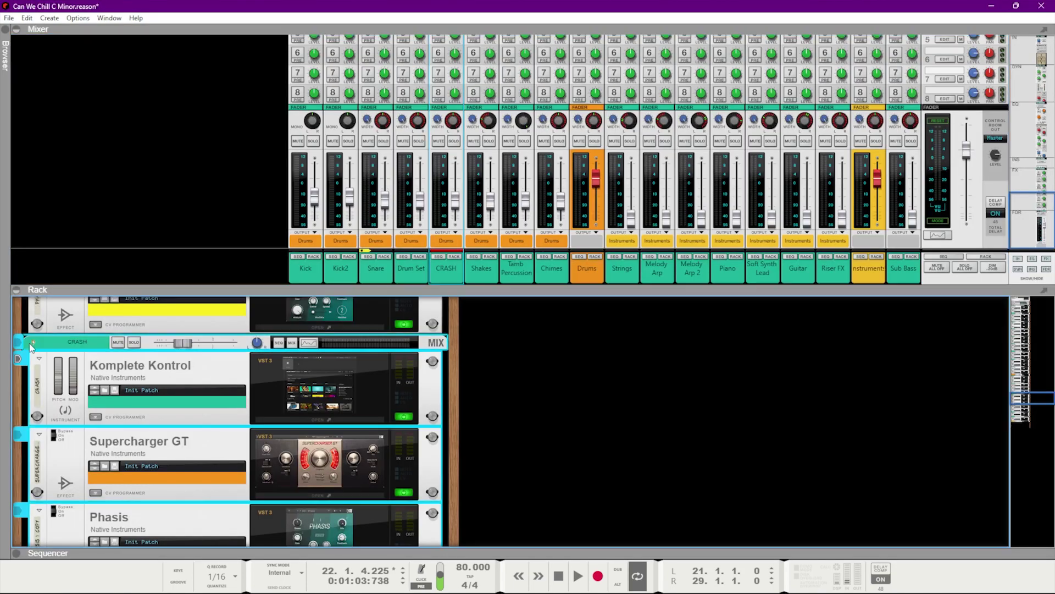
left_click(31, 343)
left_click(53, 365)
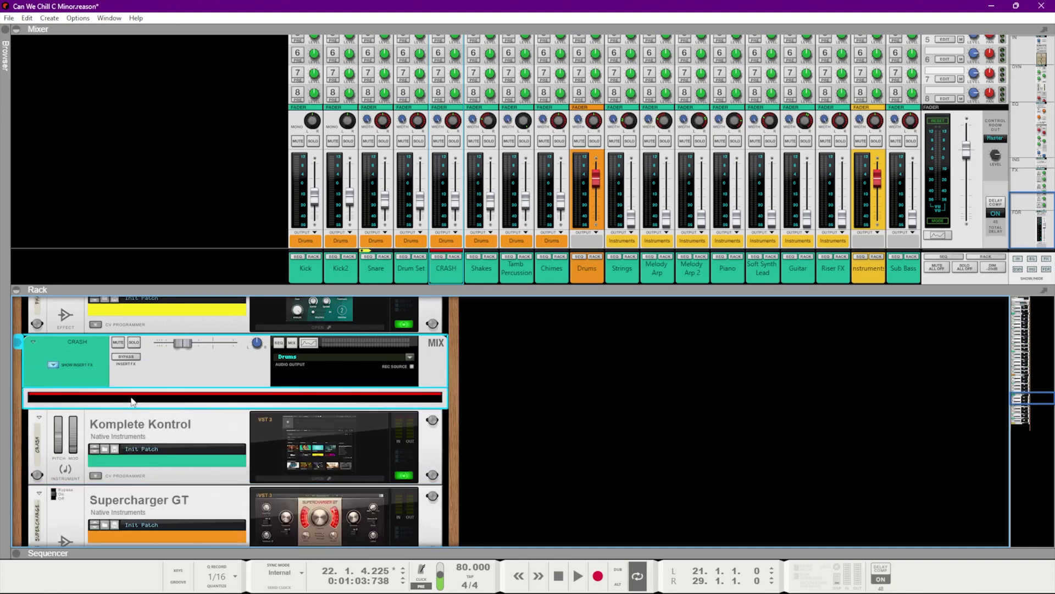
right_click(132, 401)
mouse_move(185, 147)
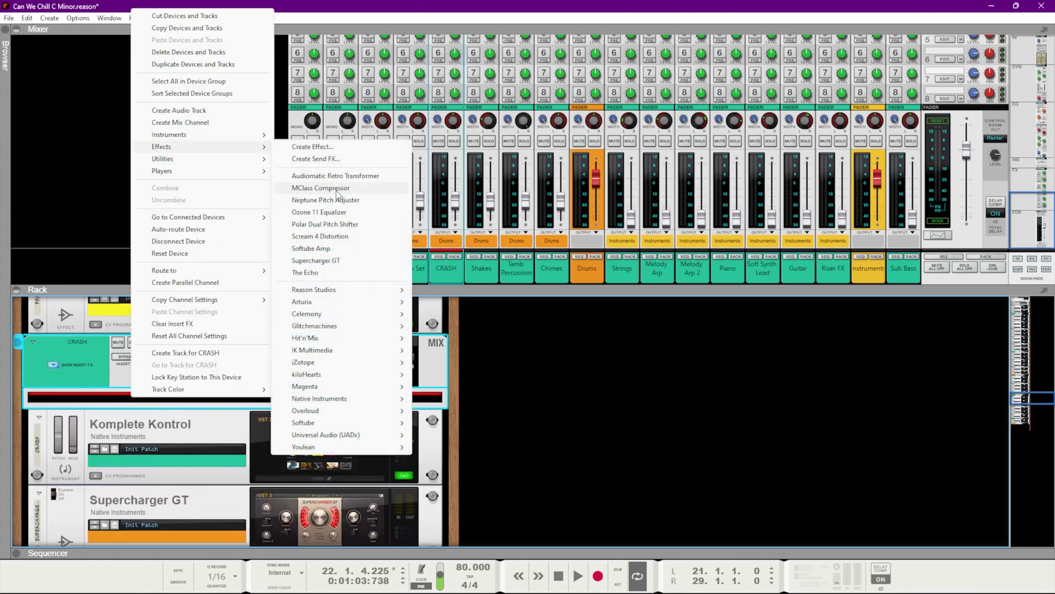
left_click(320, 187)
Set the CRASH compressor's ratio to about 5.74:1 and lower the CRASH channel's level while auditioning the loop.
key("space")
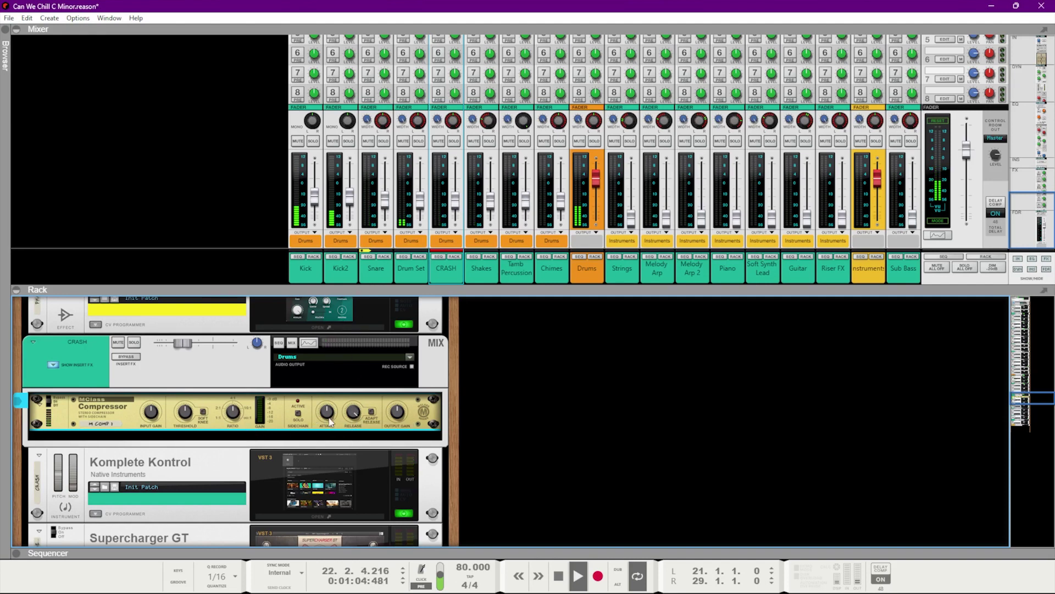
key("space")
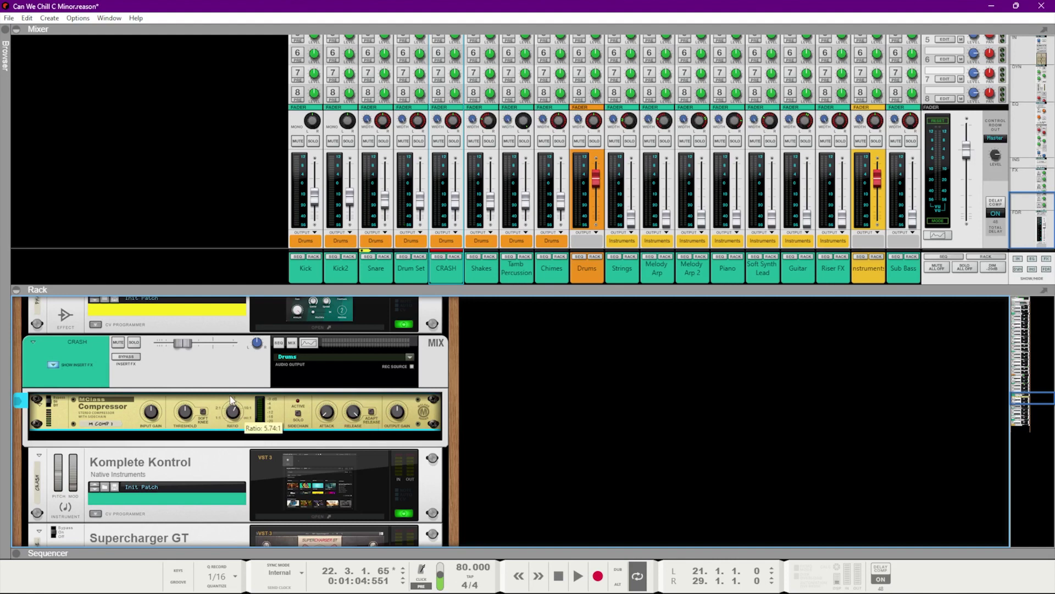
key("KP_0")
key("space")
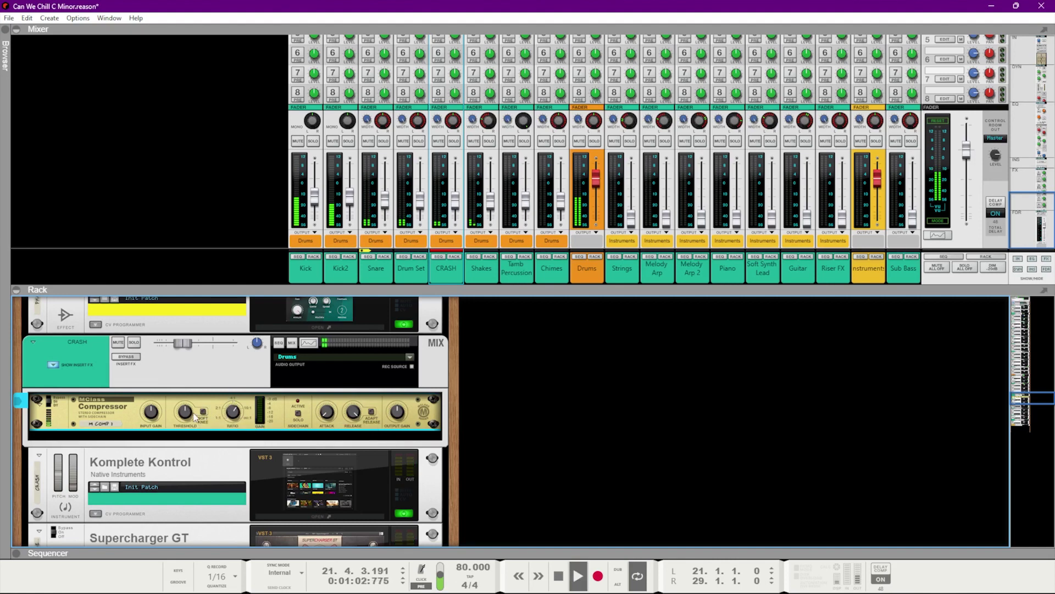
mouse_move(195, 417)
key("KP_0")
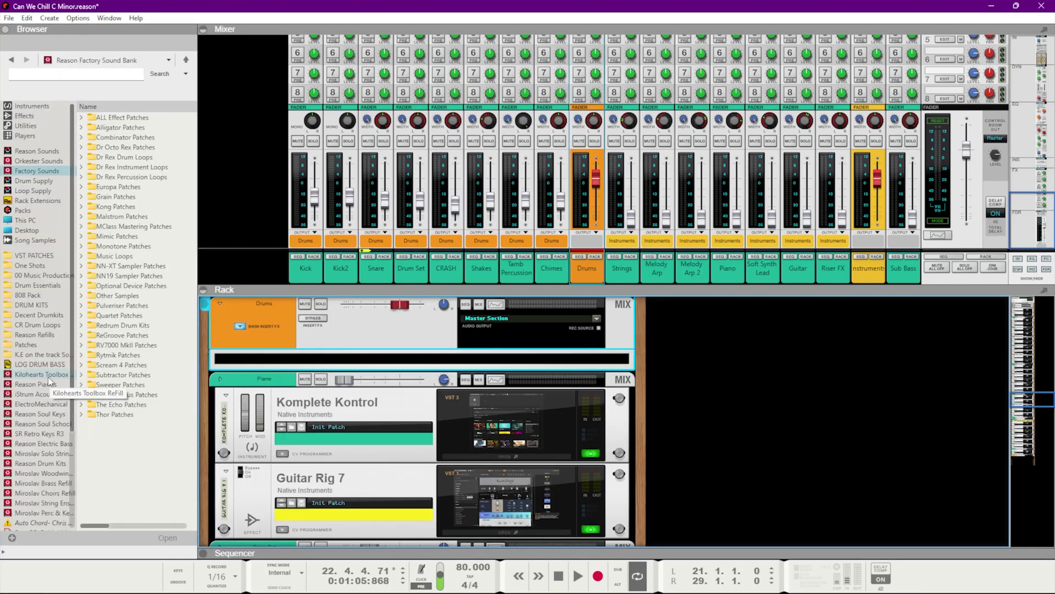
Add the Class A 2 band Compressor patch to the Drums bus inserts and slightly lower the bus level during playback.
scroll(27, 483, "down", 4)
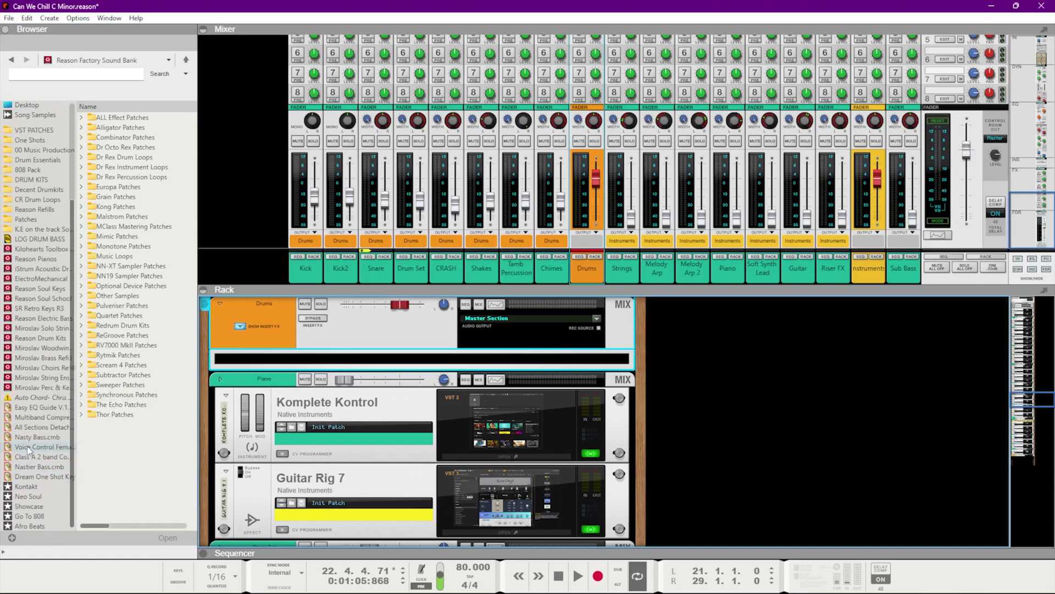
left_click(38, 456)
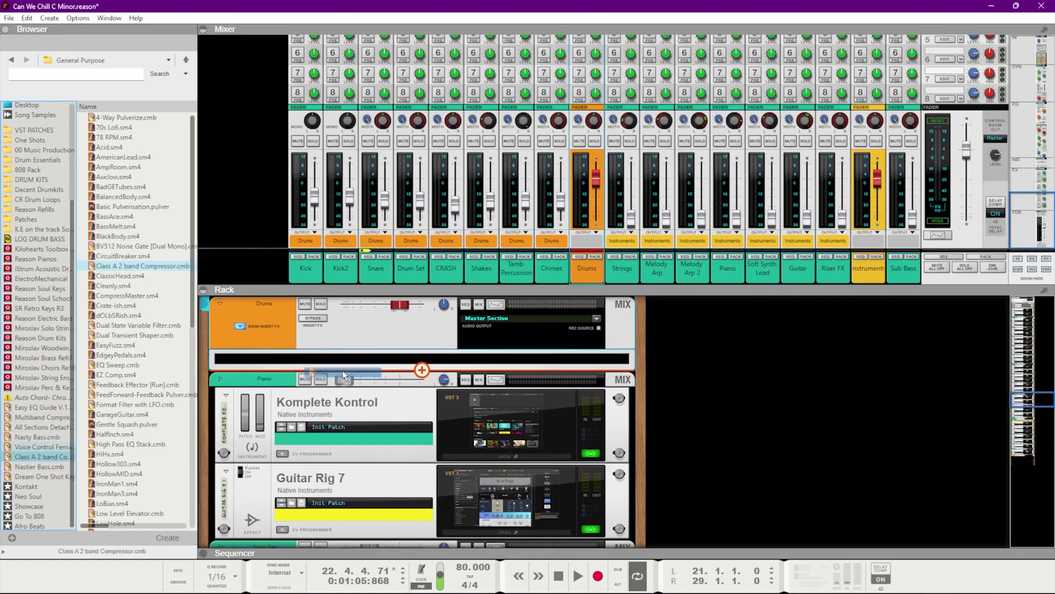
key("shift+Return")
key("space")
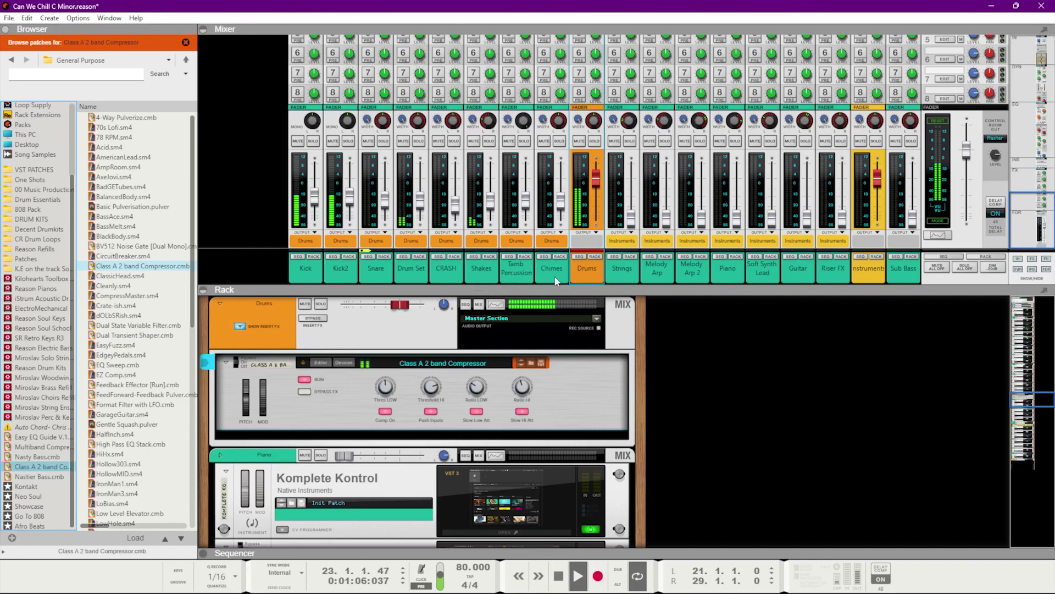
left_click(595, 188)
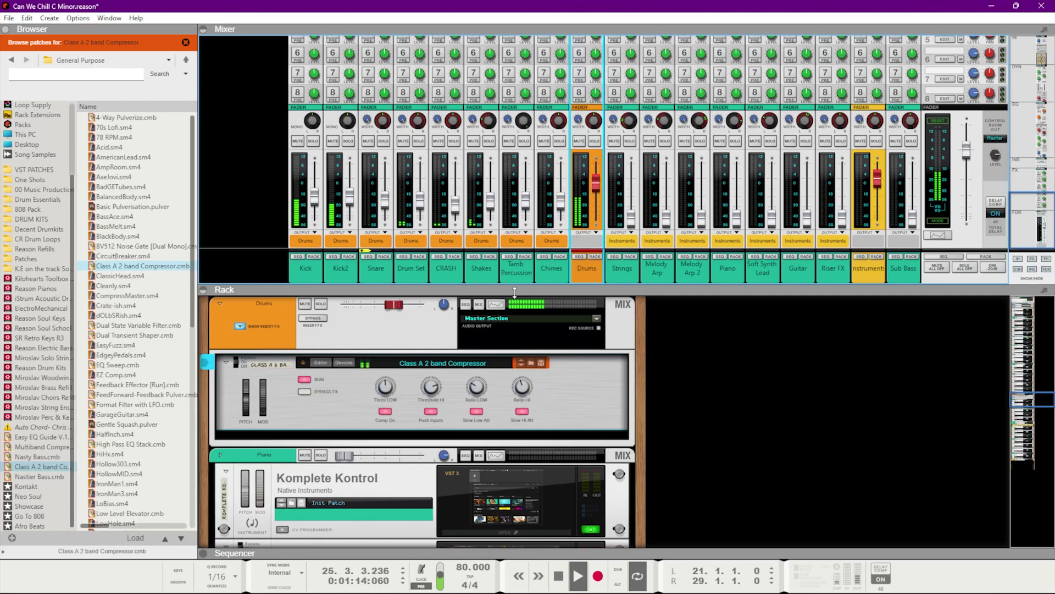
left_click(603, 395)
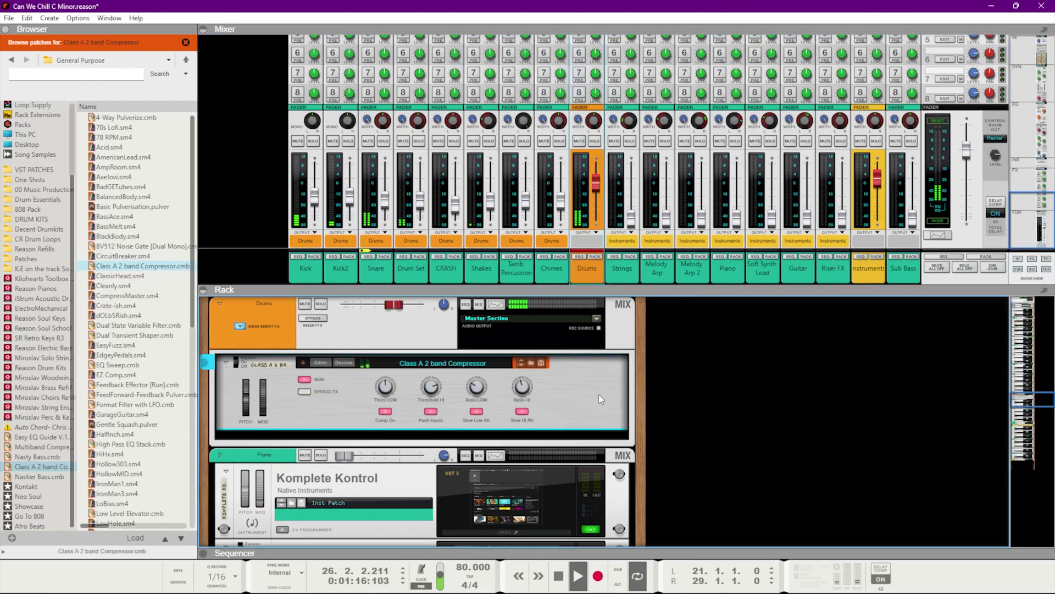
Raise the Melody Arp 2 channel's level to -20.83 dB.
key("F5")
left_click(659, 514)
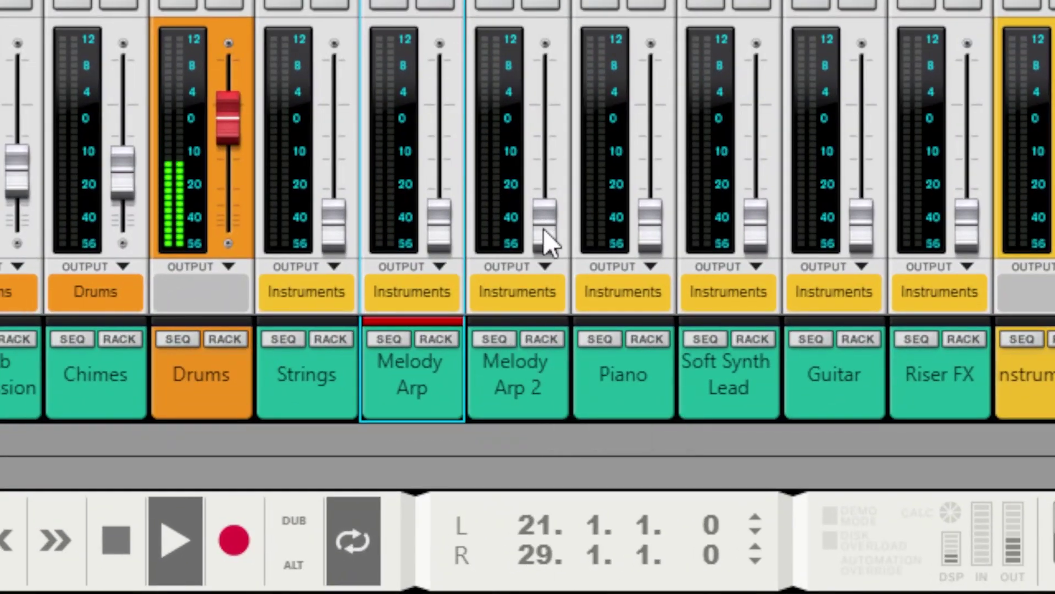
left_click_drag(545, 230, 553, 176)
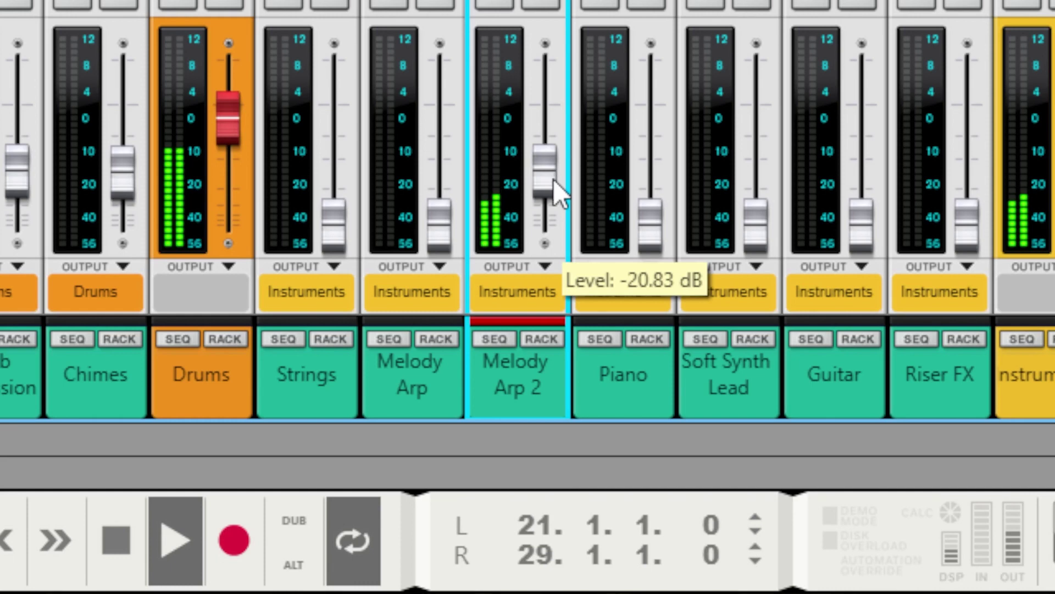
Set Melody Arp 2's high-pass filter to 233.7 Hz in the Spectrum EQ and close the EQ.
key("F2")
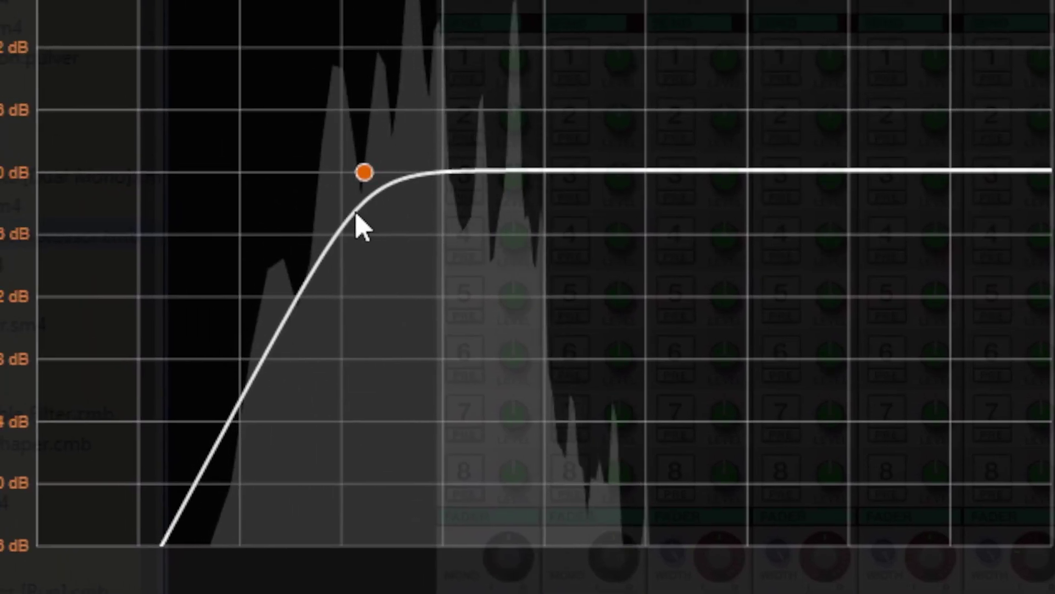
mouse_move(371, 161)
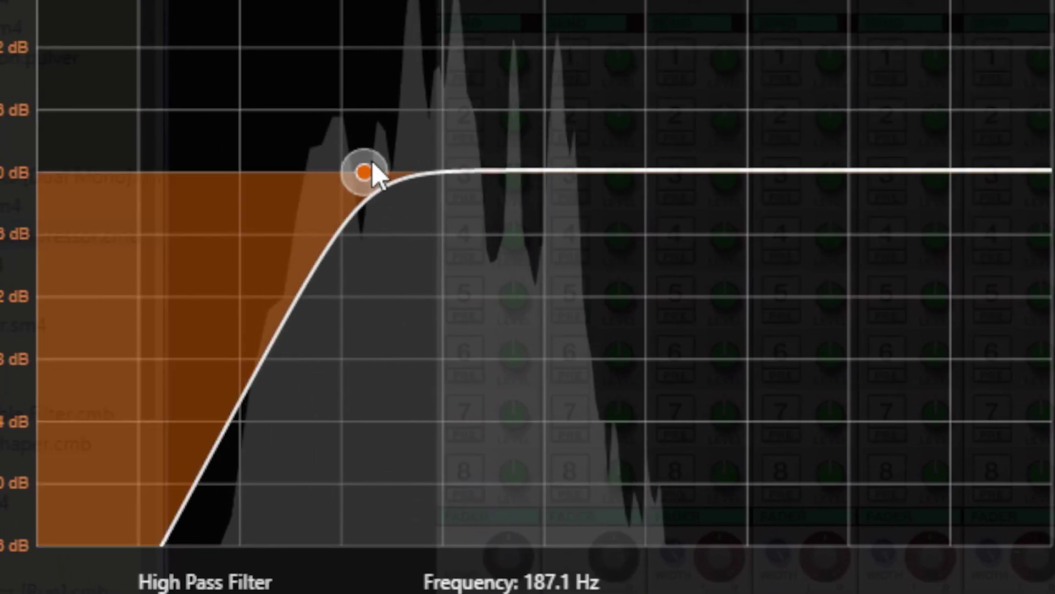
left_click_drag(372, 164, 392, 167)
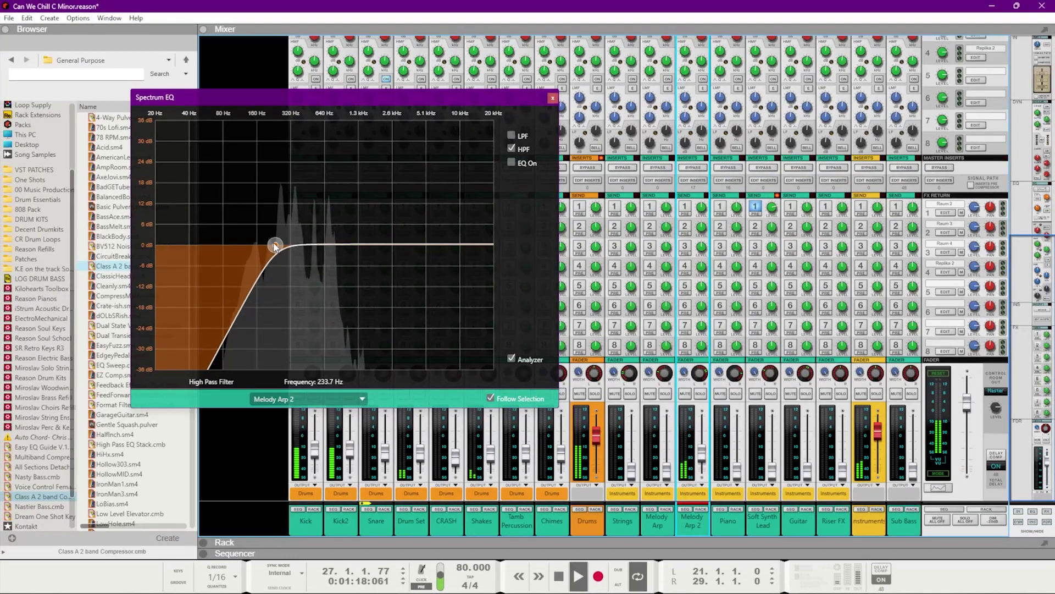
left_click(552, 97)
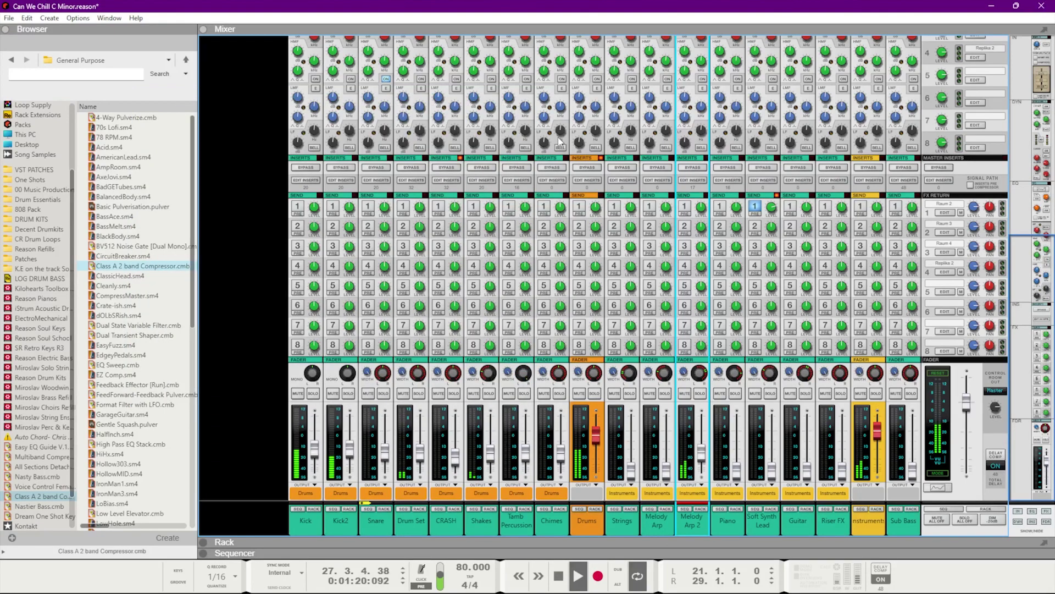
Insert an MClass Compressor on the Melody Arp 2 channel, adjust its input gain and enable Adapt Release.
left_click(702, 509)
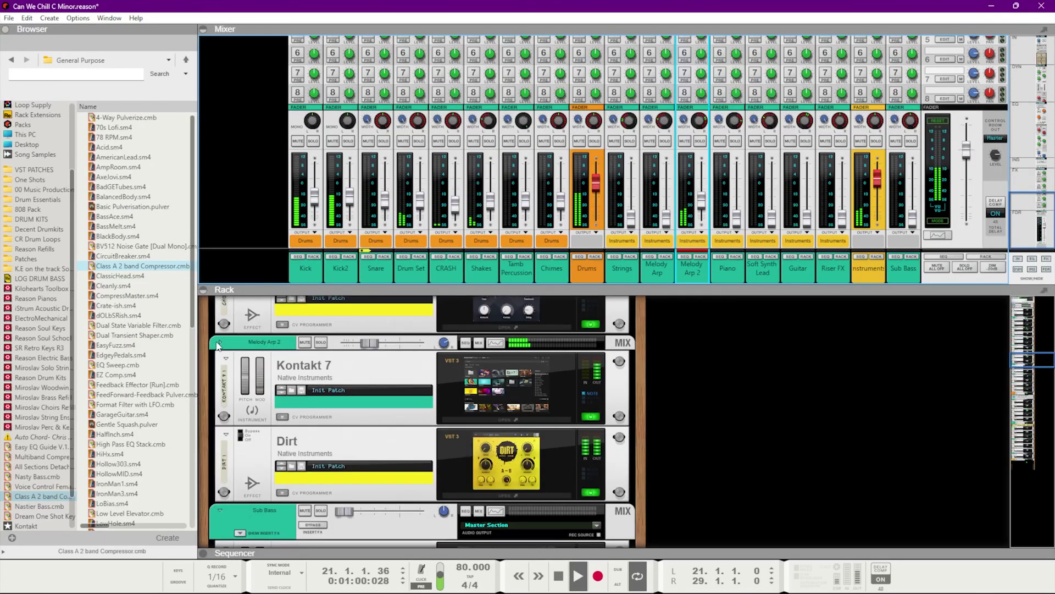
left_click(219, 342)
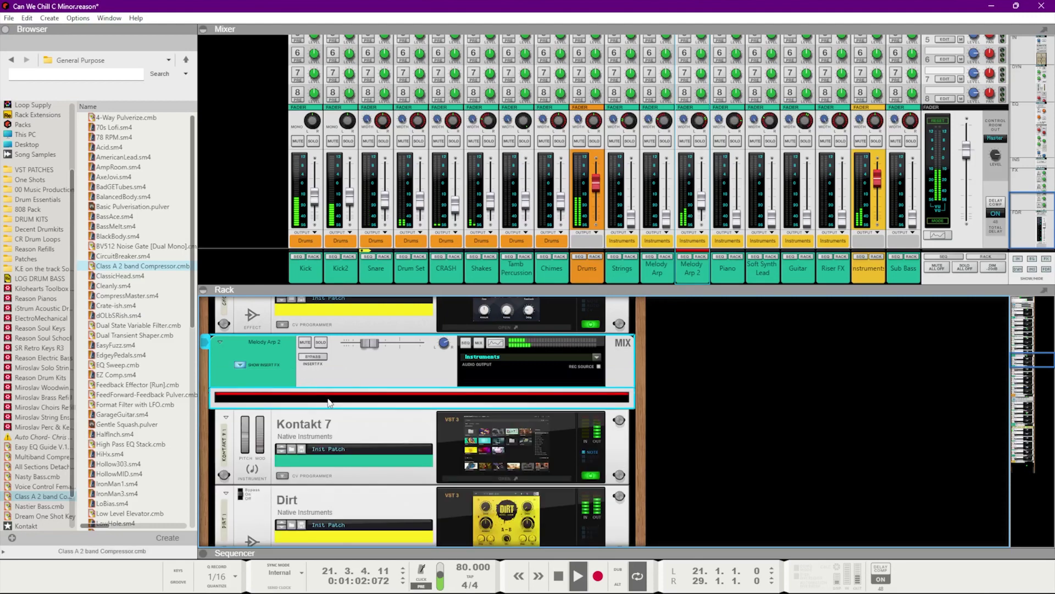
right_click(328, 403)
mouse_move(372, 150)
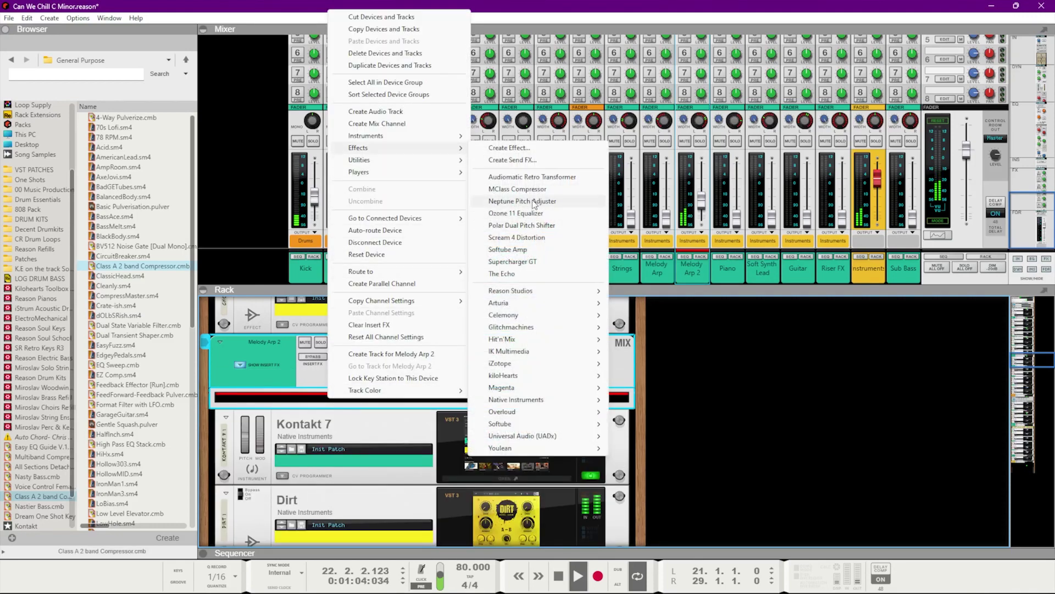
left_click(517, 189)
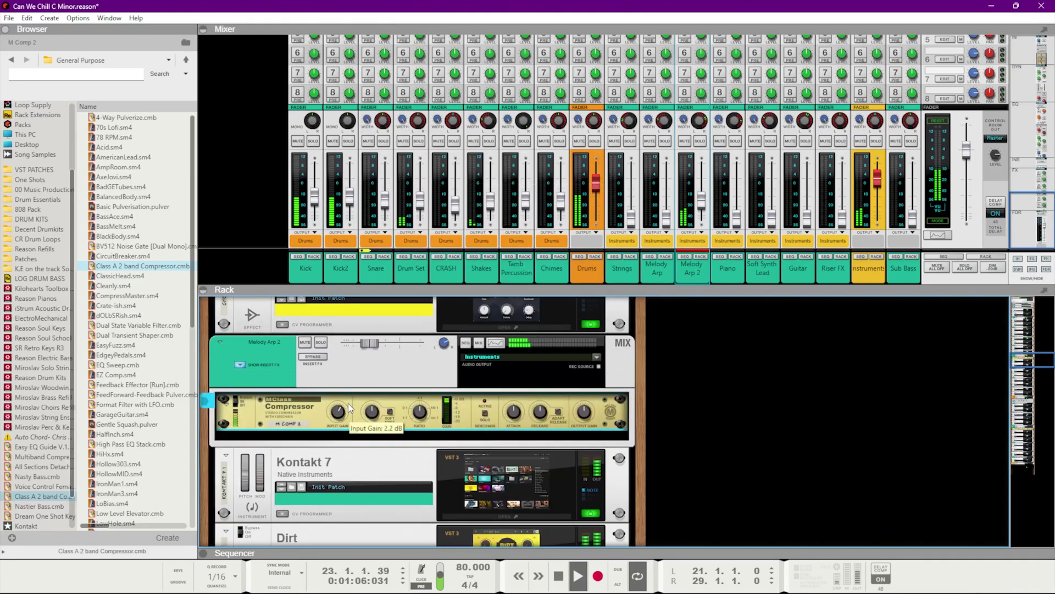
left_click_drag(350, 401, 351, 397)
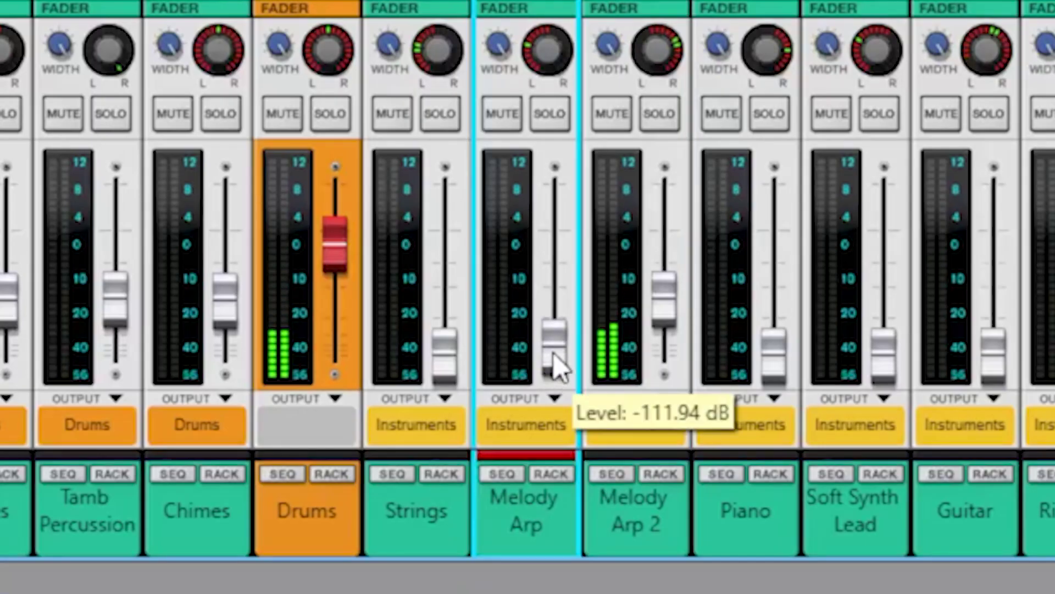
Raise Melody Arp's level to -20.83 dB and narrow the stereo width of both Melody Arp channels, with Melody Arp 2 at 54.
left_click_drag(666, 217, 671, 205)
left_click_drag(569, 314, 574, 304)
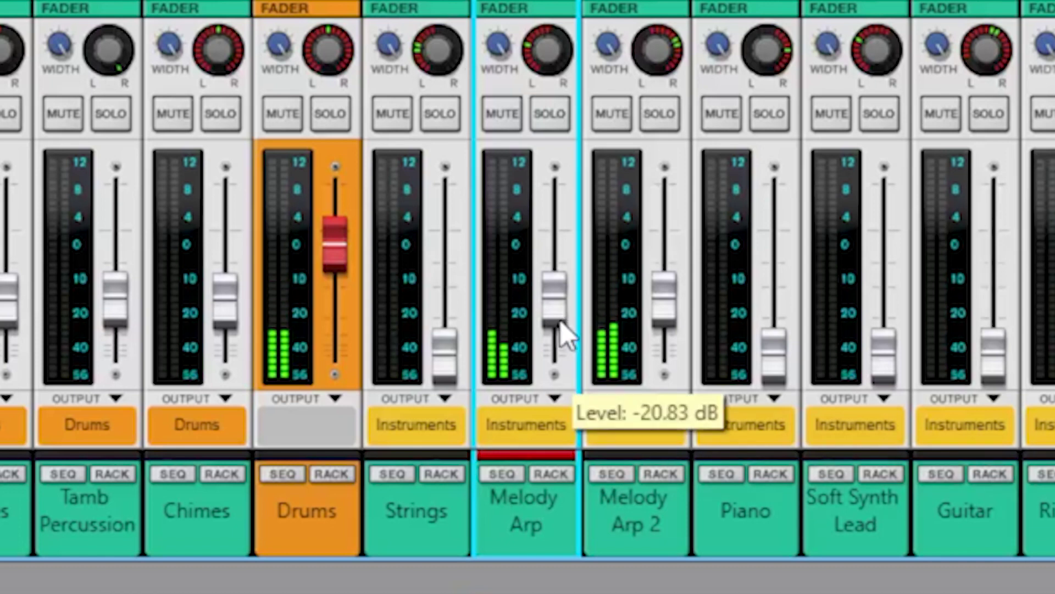
left_click_drag(498, 50, 498, 347)
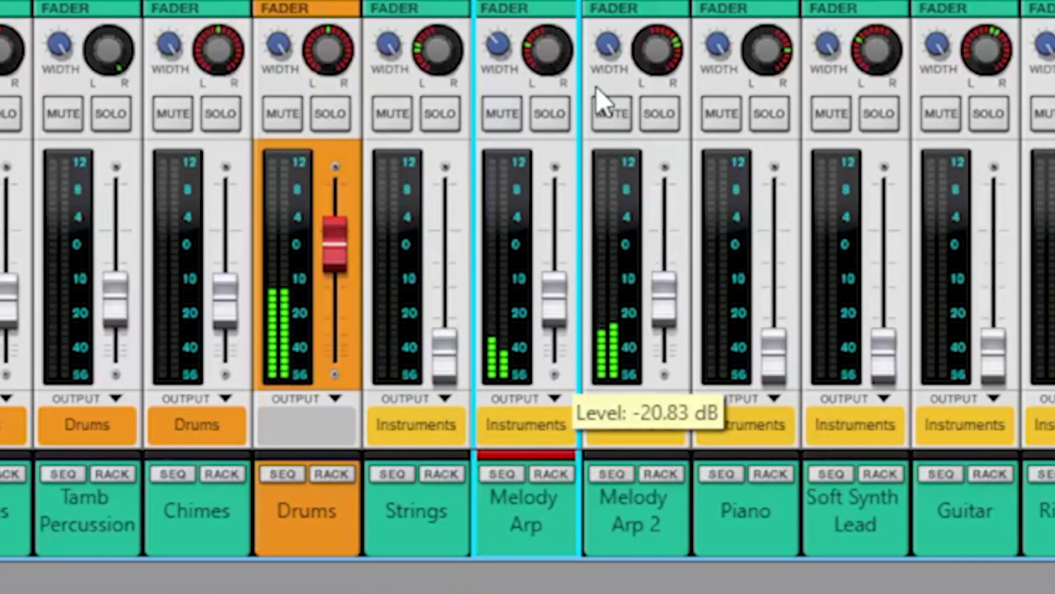
left_click_drag(618, 50, 588, 320)
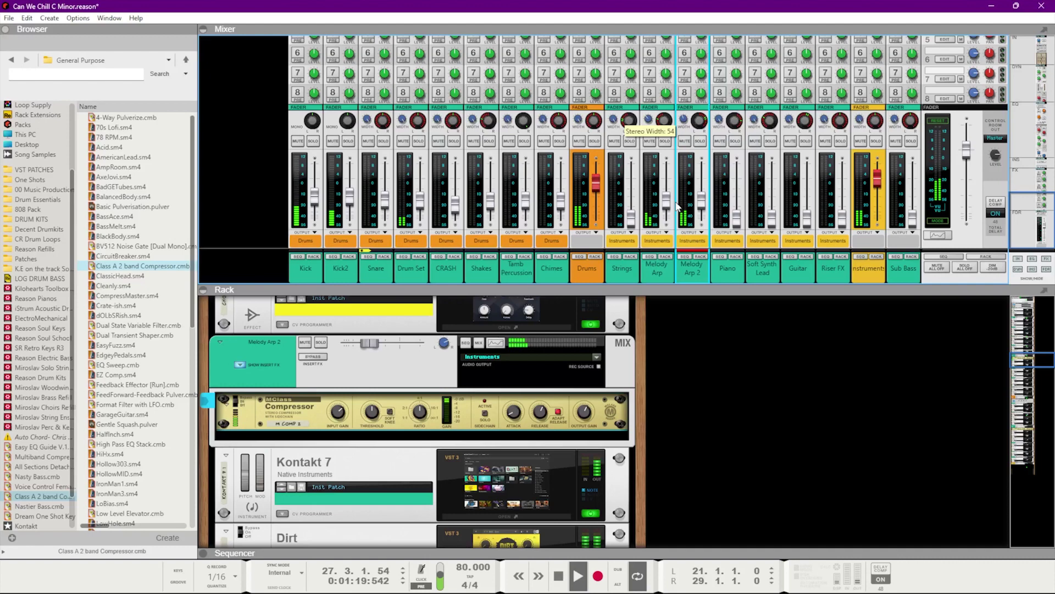
Fine-tune the Melody Arp level and bring up the Piano and Soft Synth Lead faders to sit near the other melodic channels.
left_click_drag(677, 206, 677, 208)
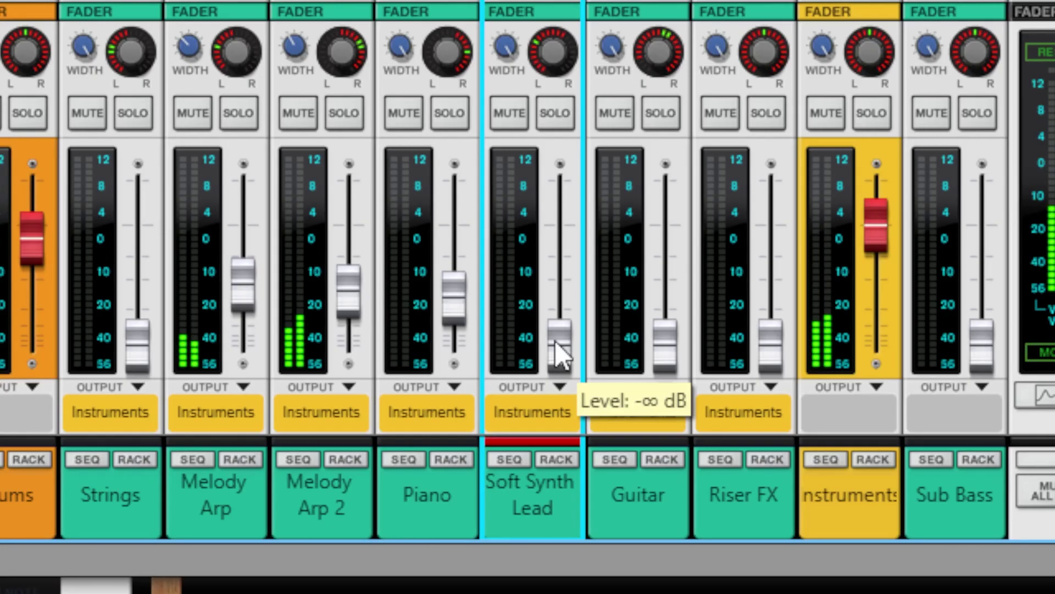
left_click_drag(771, 219, 772, 215)
left_click_drag(561, 335, 569, 297)
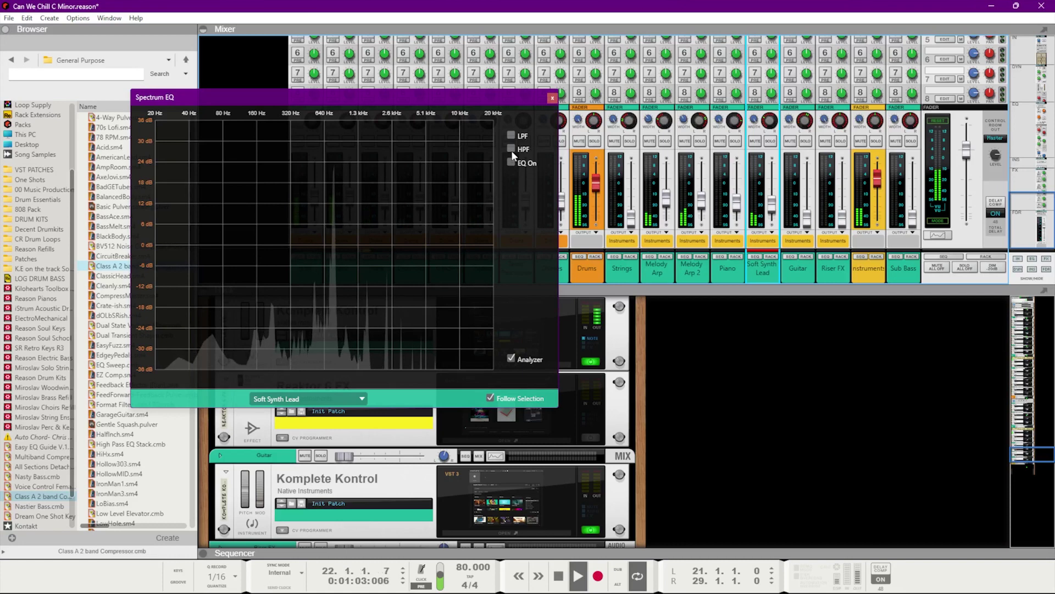
Enable Soft Synth Lead's high-pass filter at about 292 Hz and its low-pass filter at 1.78 kHz in the Spectrum EQ.
left_click(511, 149)
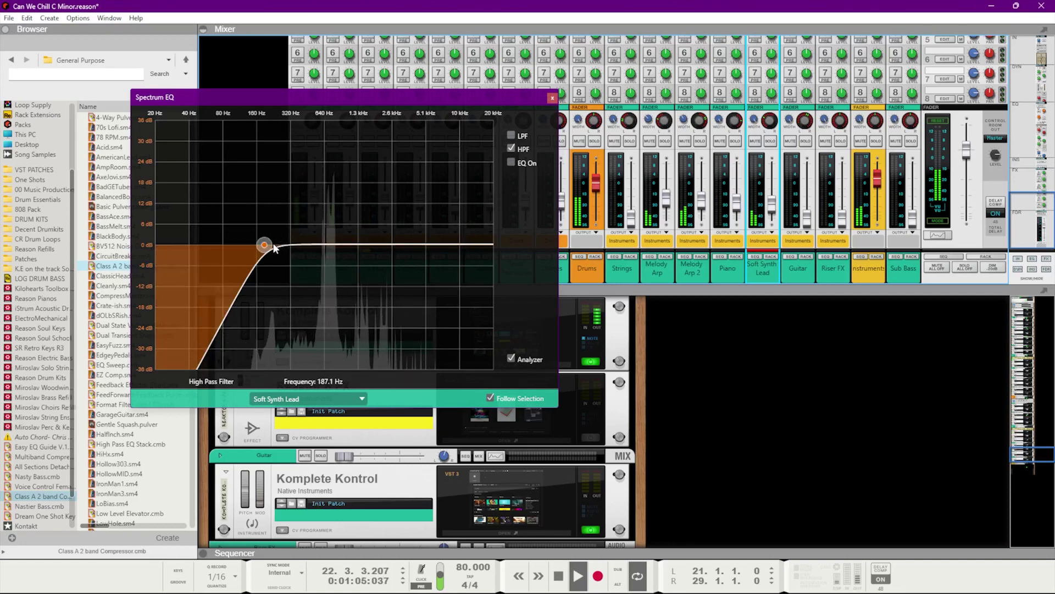
left_click_drag(265, 245, 285, 248)
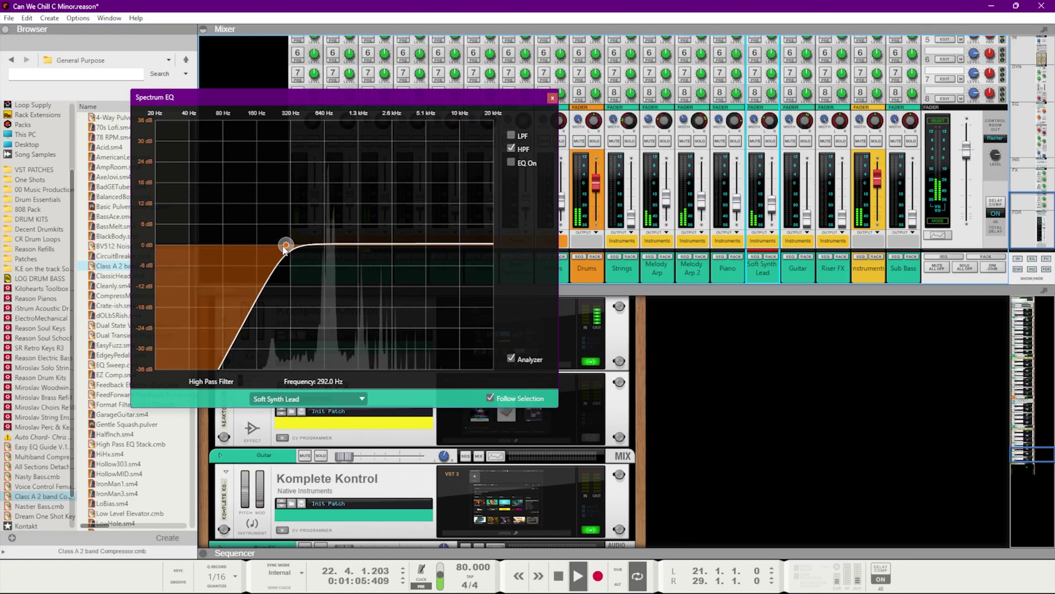
left_click(511, 135)
left_click_drag(407, 245, 374, 248)
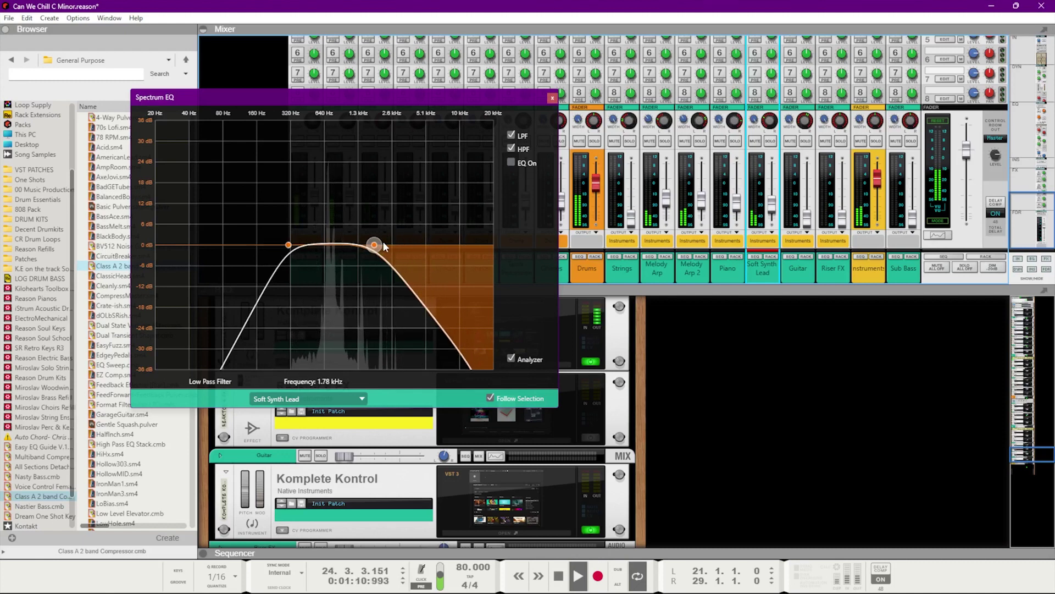
Lower Soft Synth Lead's low-pass cutoff to 1.41 kHz while checking it against the playing loop.
key("space")
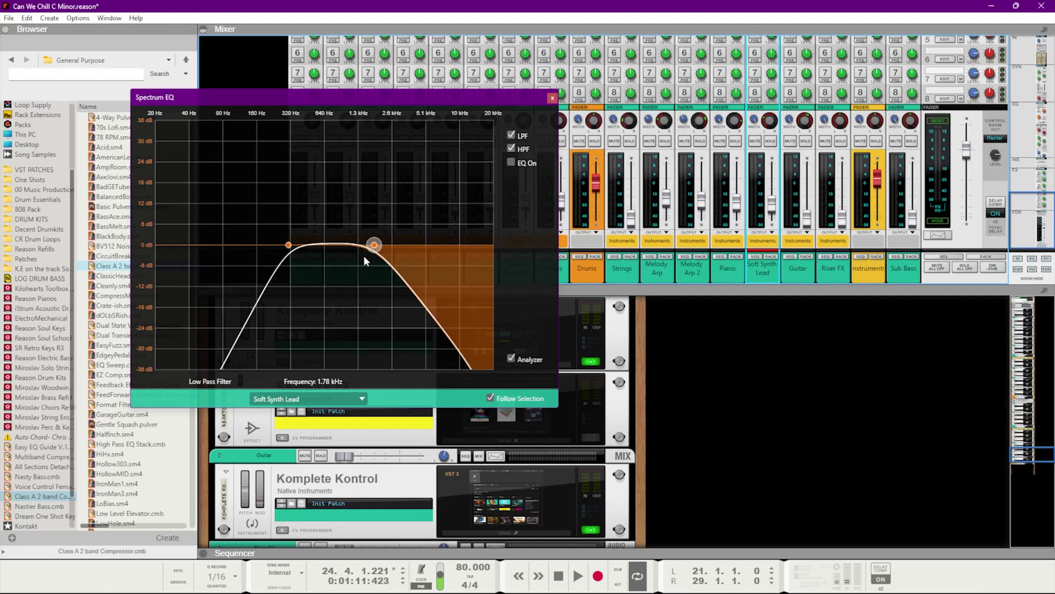
left_click_drag(374, 249, 369, 249)
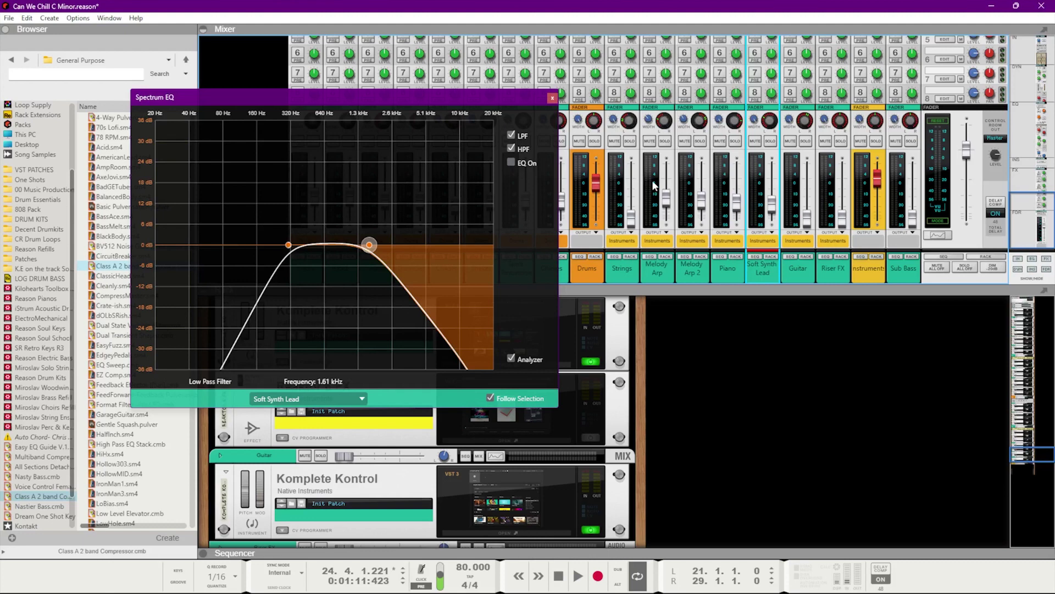
key("space")
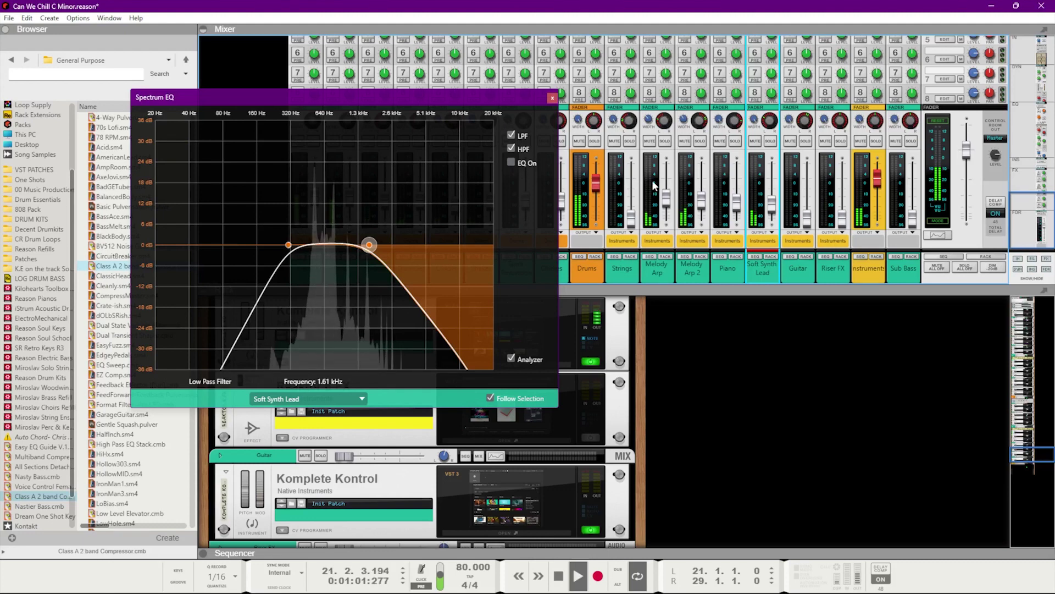
mouse_move(369, 246)
left_mouse_down()
mouse_move(357, 250)
mouse_move(366, 251)
left_mouse_up()
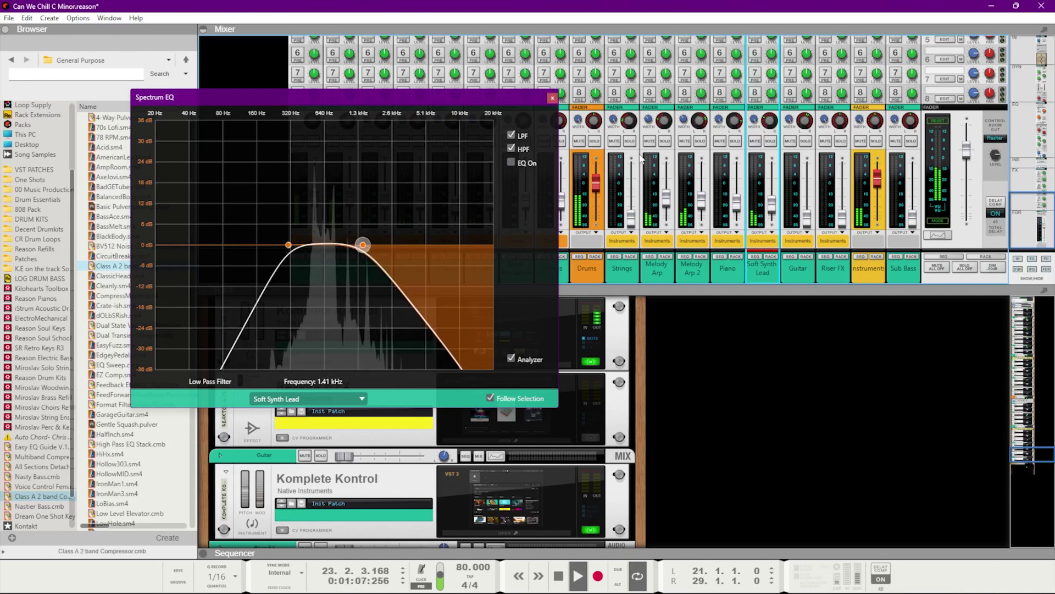
Close the Spectrum EQ and raise the Sub Bass fader to about -18.56 dB.
left_click(551, 99)
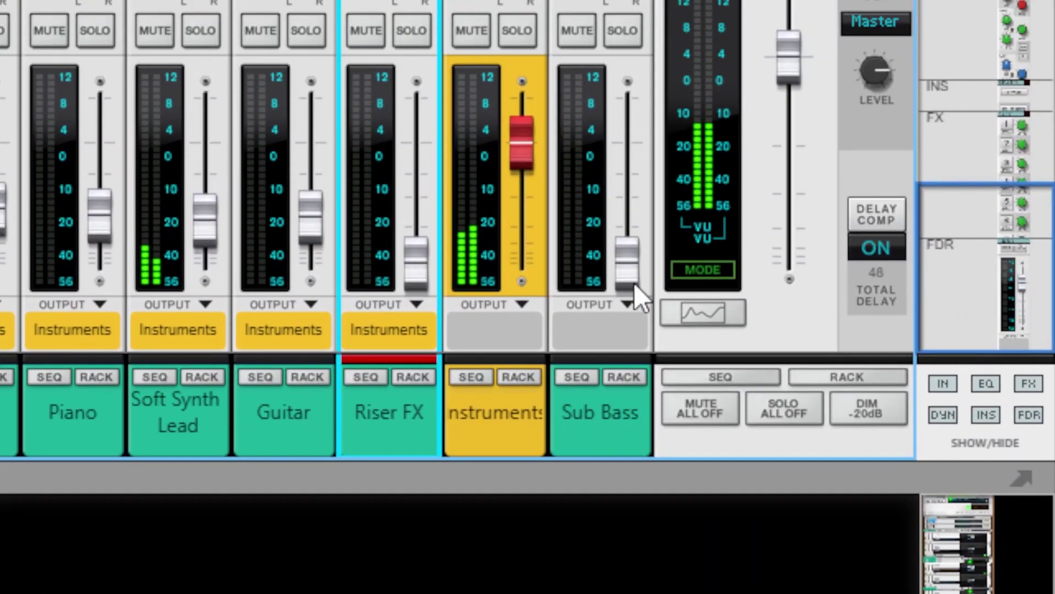
left_click_drag(634, 283, 635, 215)
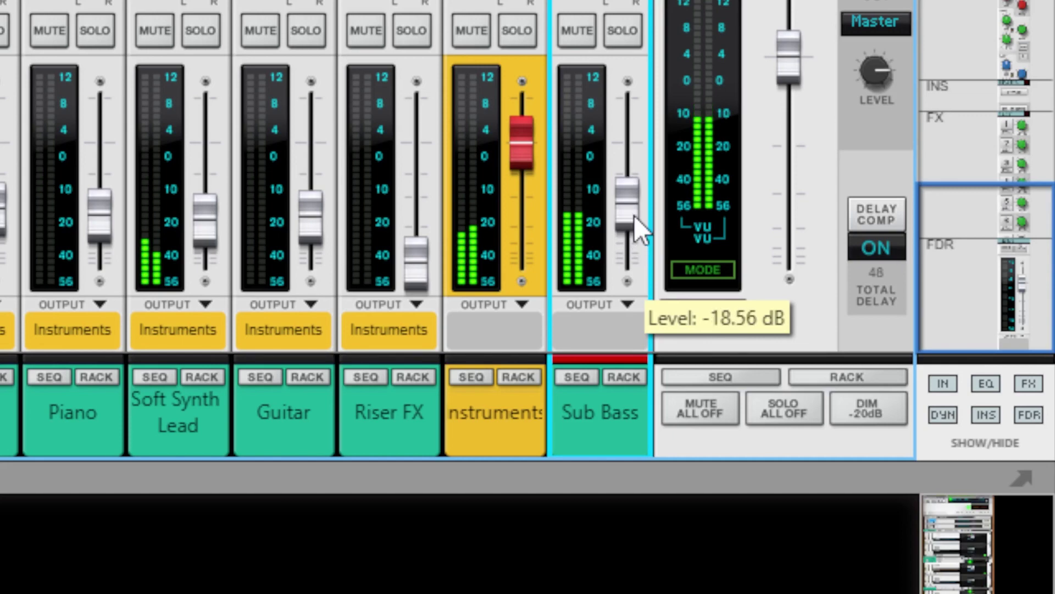
scroll(626, 245, "up", 1)
scroll(626, 245, "down", 1)
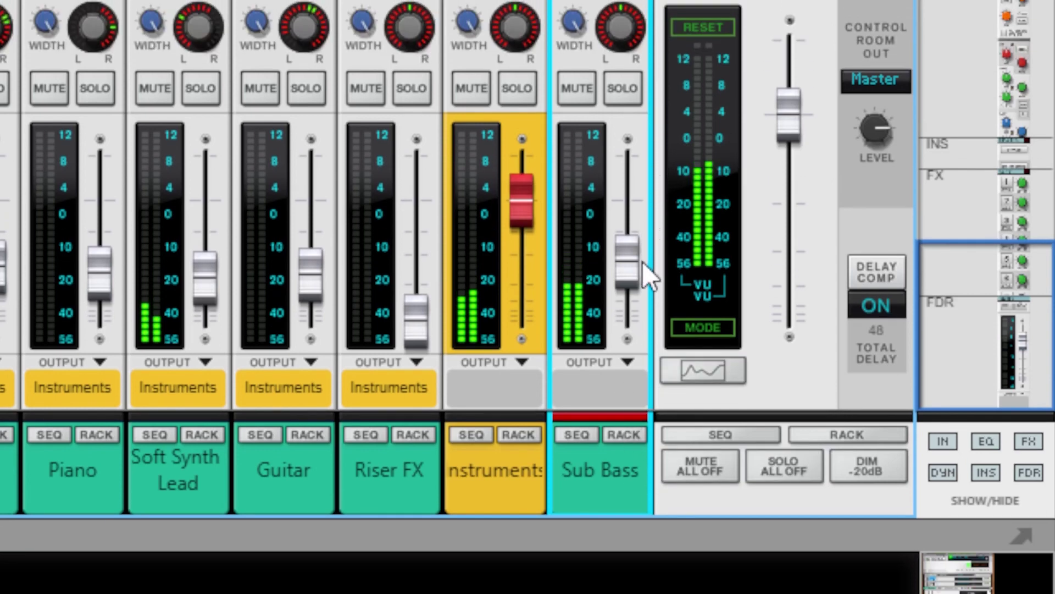
mouse_move(637, 265)
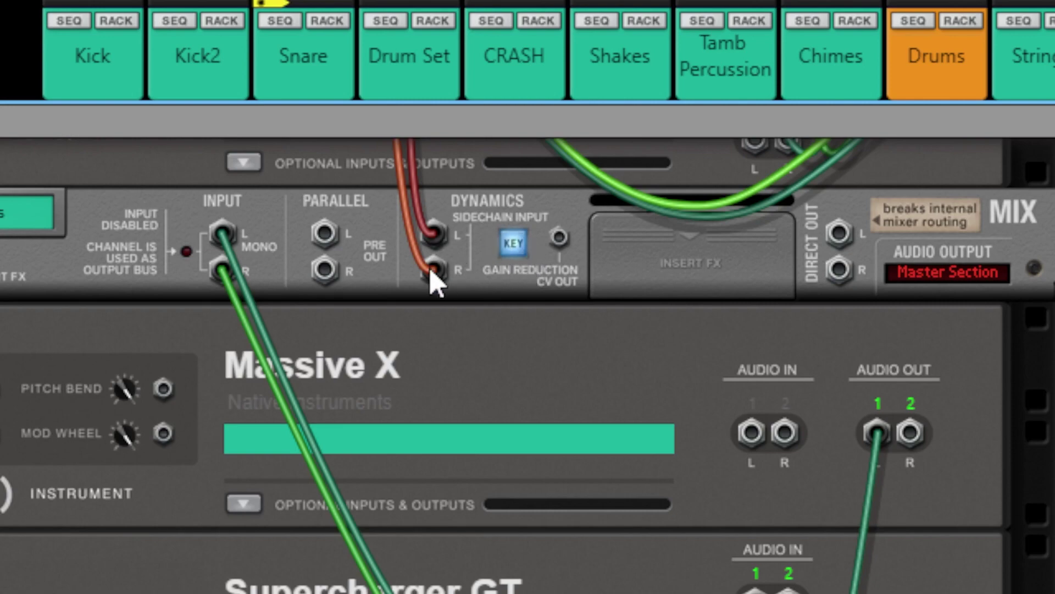
Examine the sidechain and parallel cabling behind the rack and compare the Sub Bass compressor switched off and on.
scroll(434, 269, "up", 10)
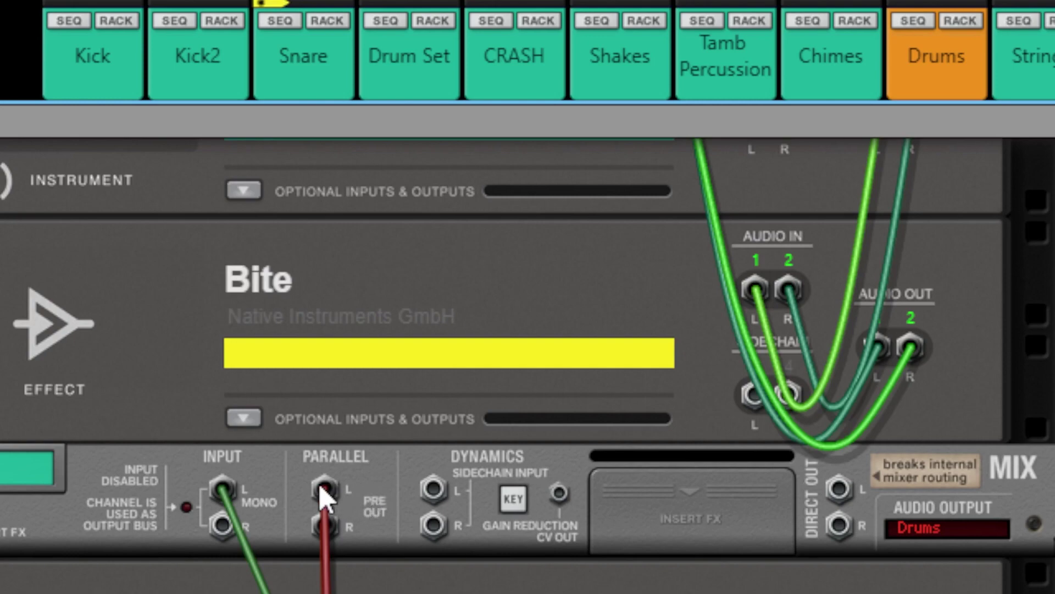
scroll(474, 438, "down", 15)
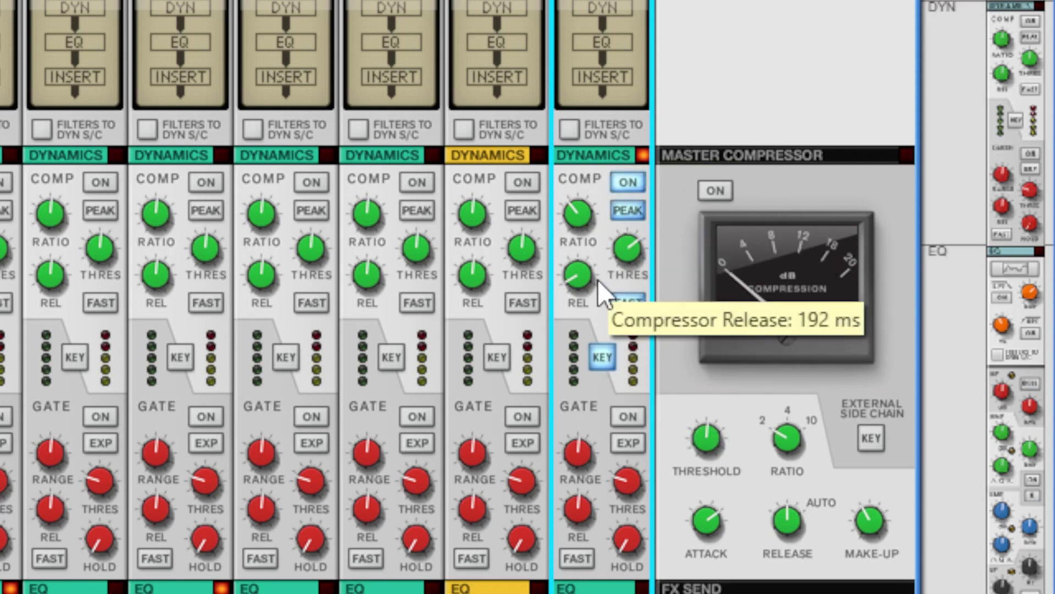
left_click(633, 192)
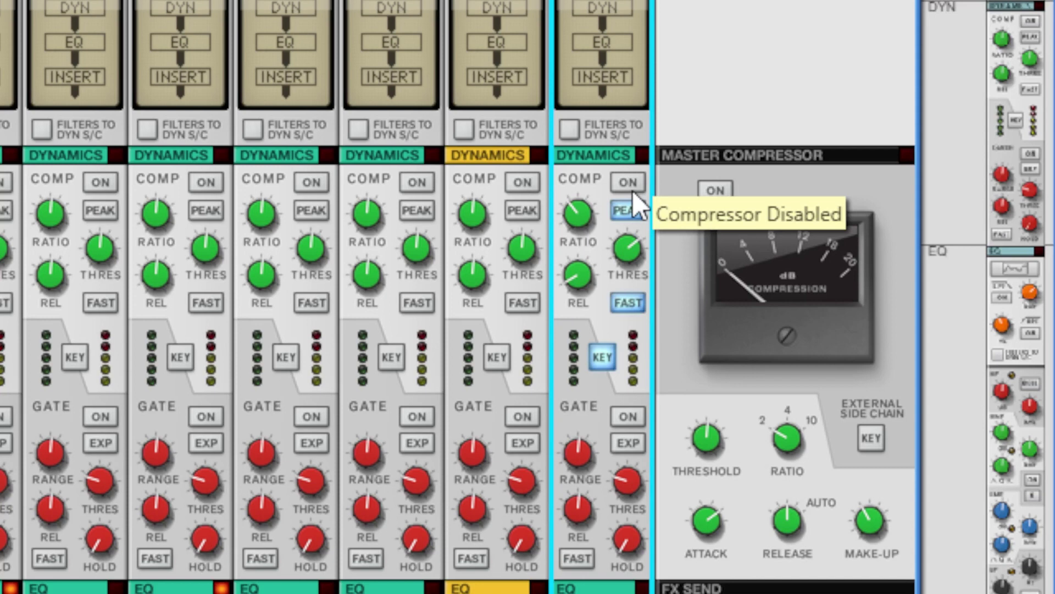
left_click(632, 189)
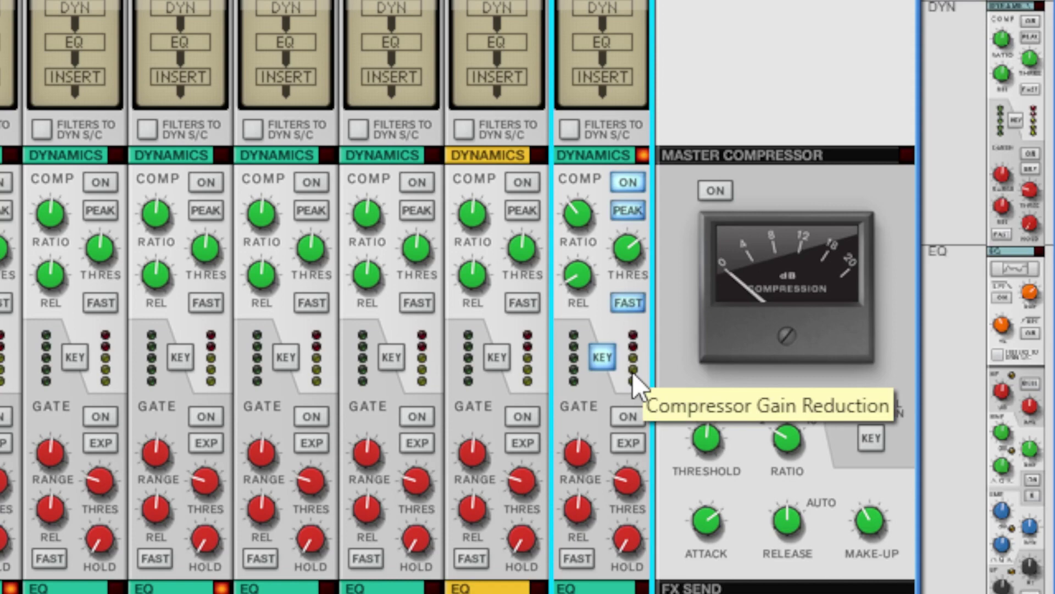
Solo the Sub Bass channel and fine-tune its fader level.
scroll(632, 371, "down", 10)
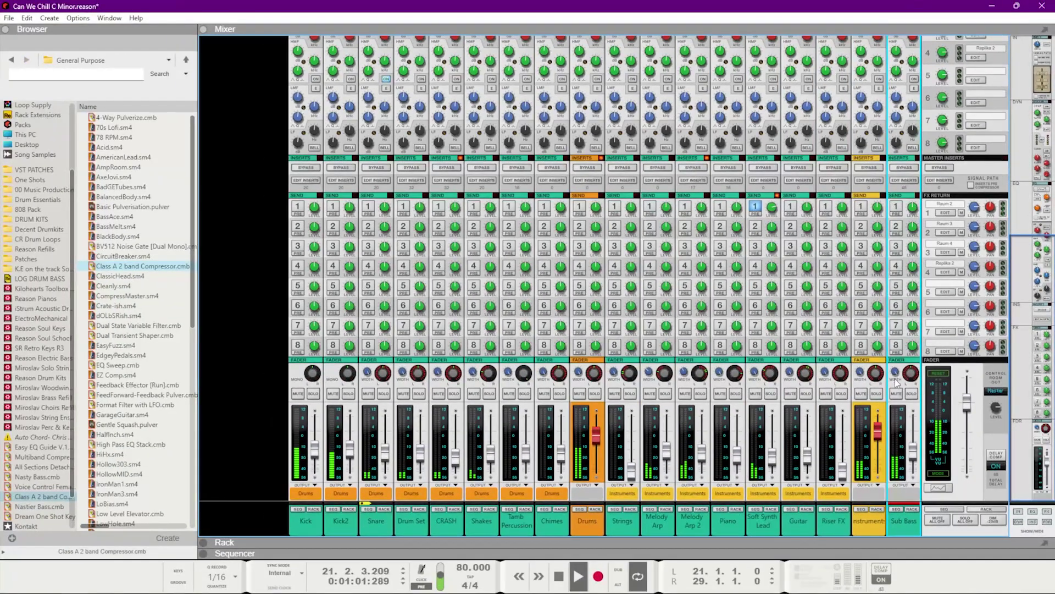
left_click(880, 425)
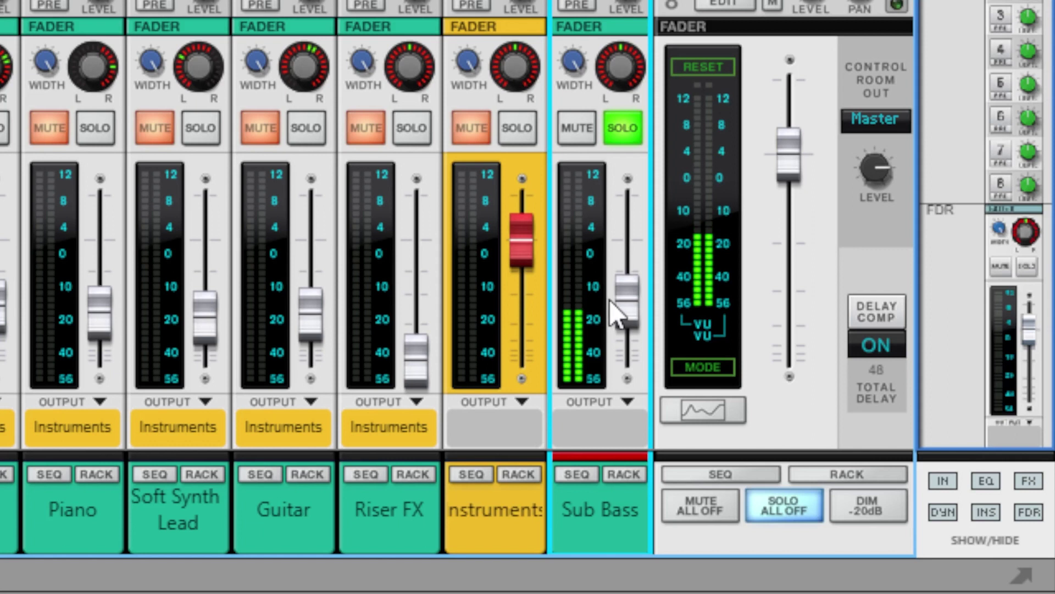
mouse_move(636, 311)
left_click_drag(636, 309, 636, 311)
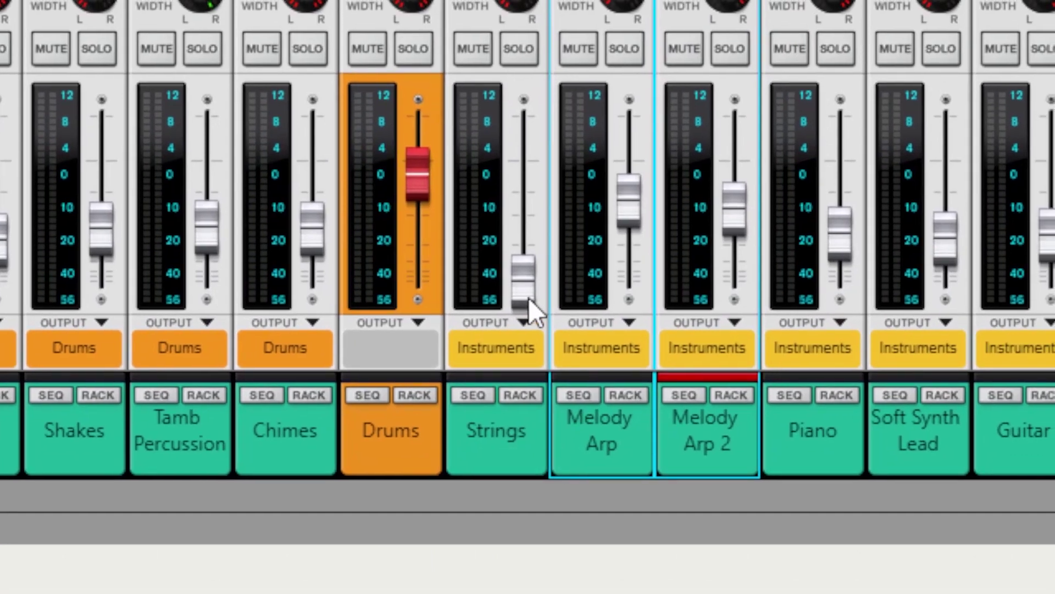
Raise the Strings fader to sit slightly below the two Melody Arp channels.
mouse_move(631, 224)
left_click_drag(529, 298, 525, 238)
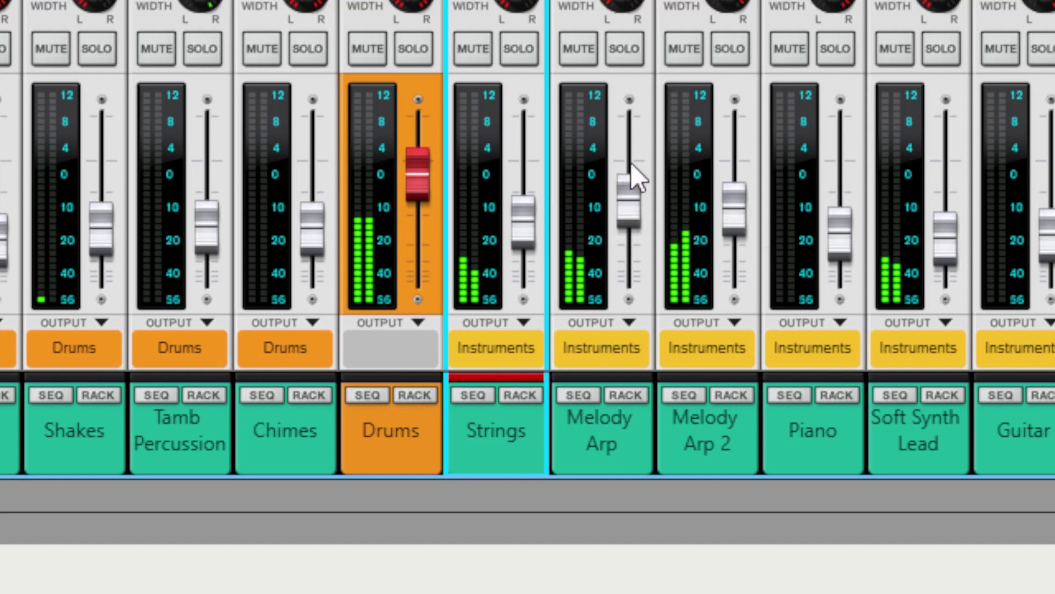
mouse_move(632, 165)
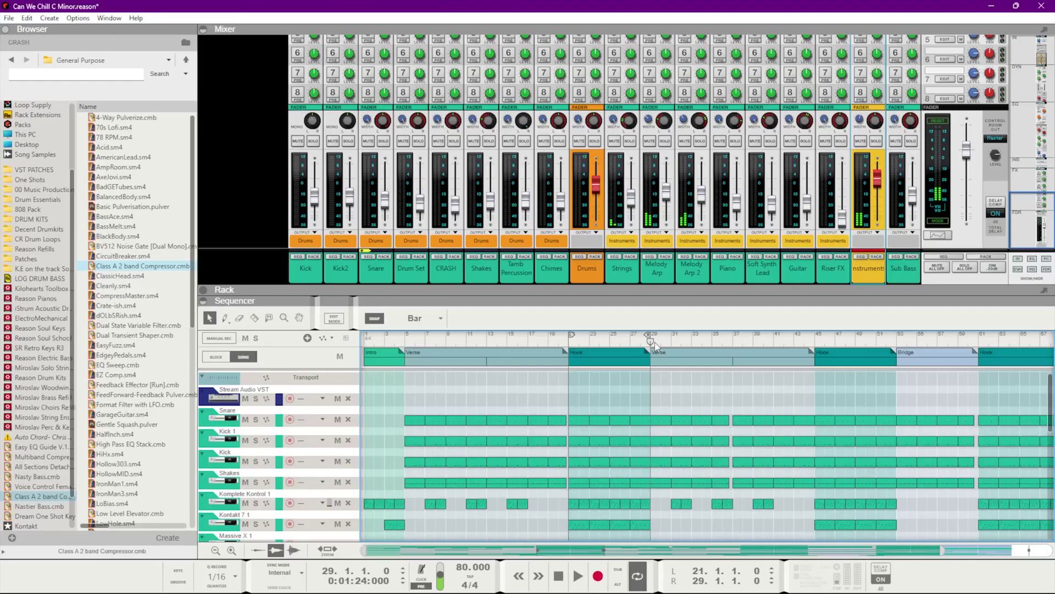
Enable the Guitar channel's high-pass filter in the Spectrum EQ and set it to 82.7 Hz.
scroll(727, 408, "down", 10)
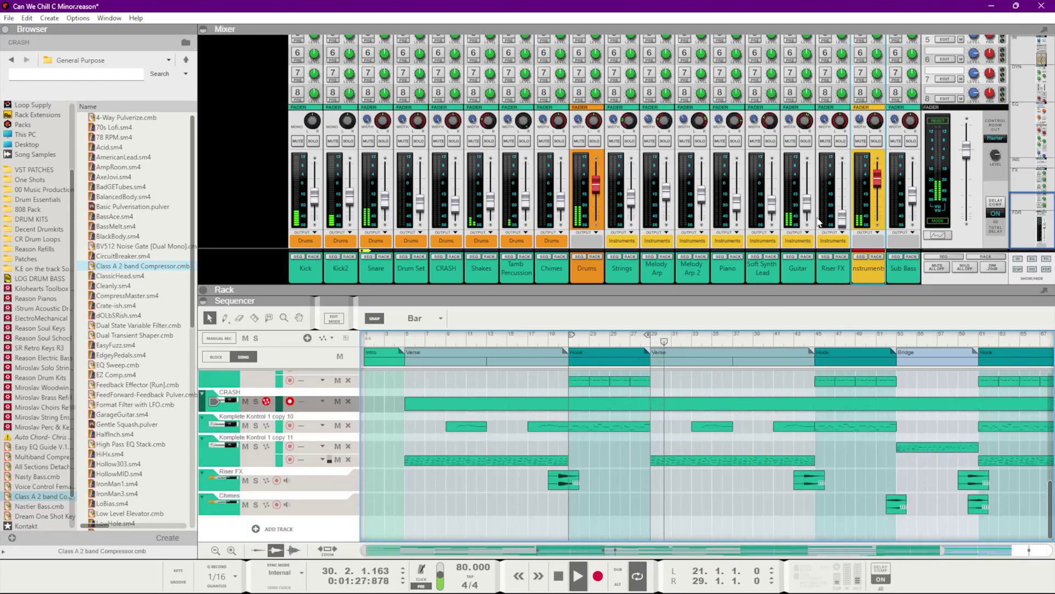
mouse_move(810, 213)
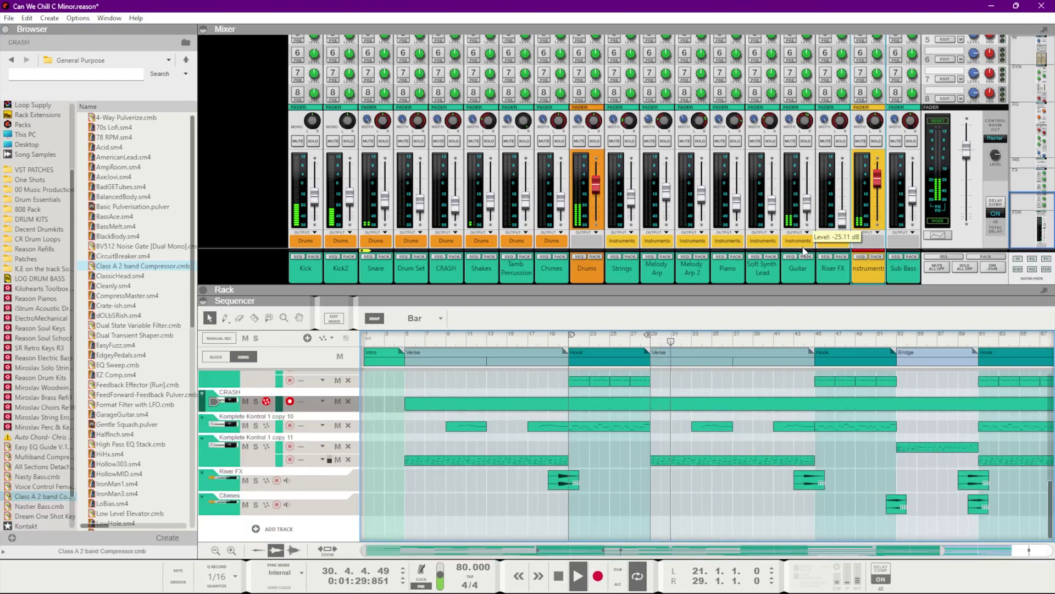
left_click(800, 272)
key("F2")
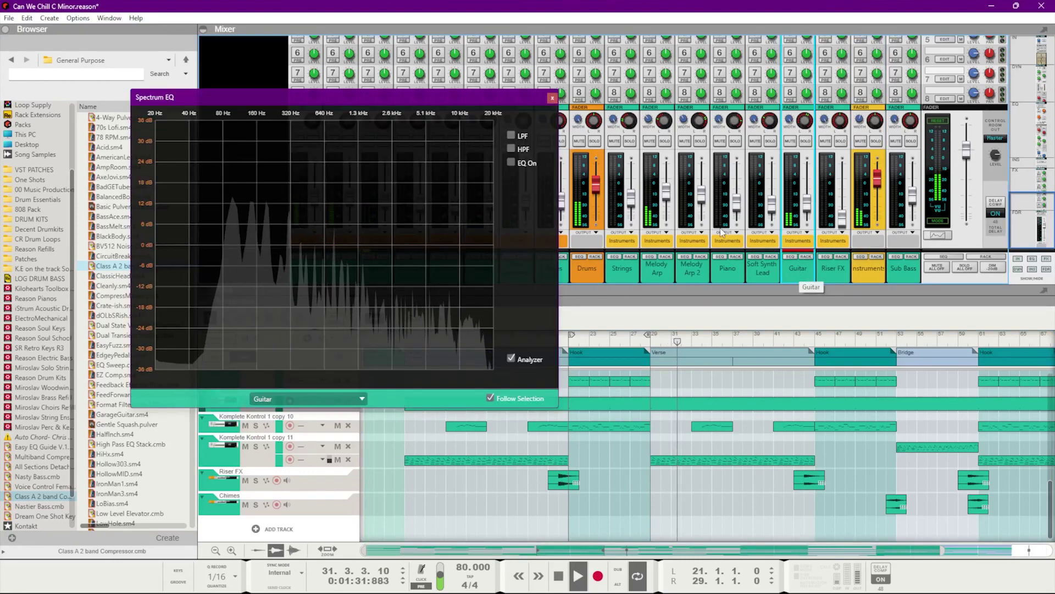
left_click(512, 148)
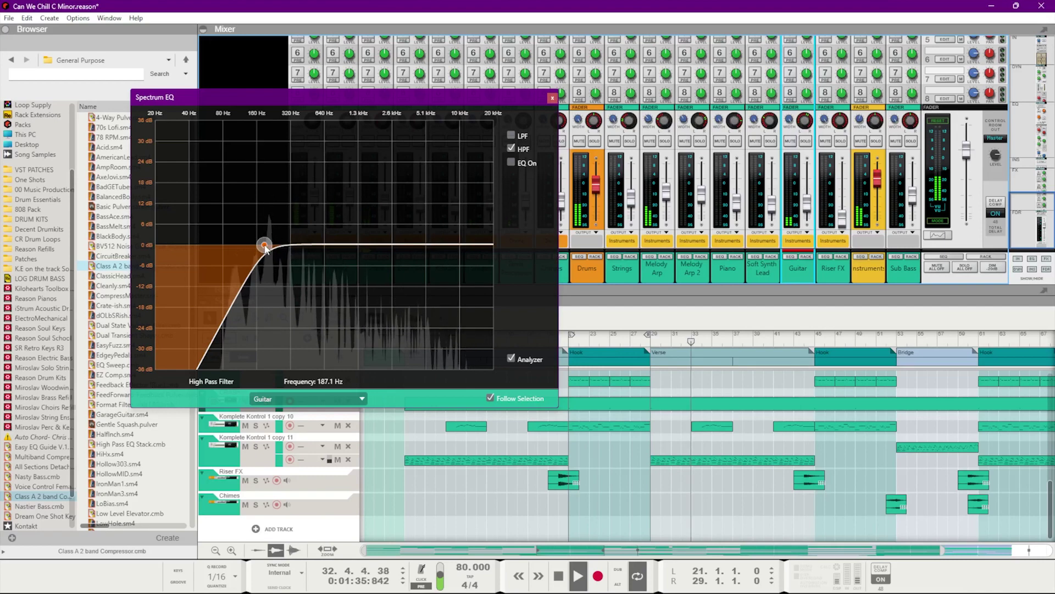
left_click_drag(264, 245, 224, 250)
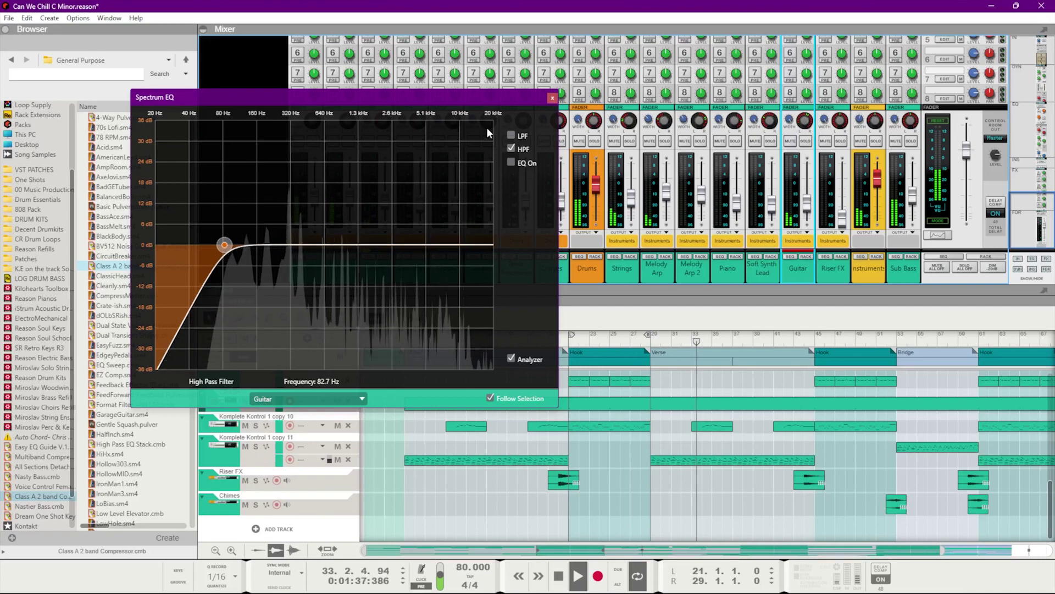
left_click(552, 98)
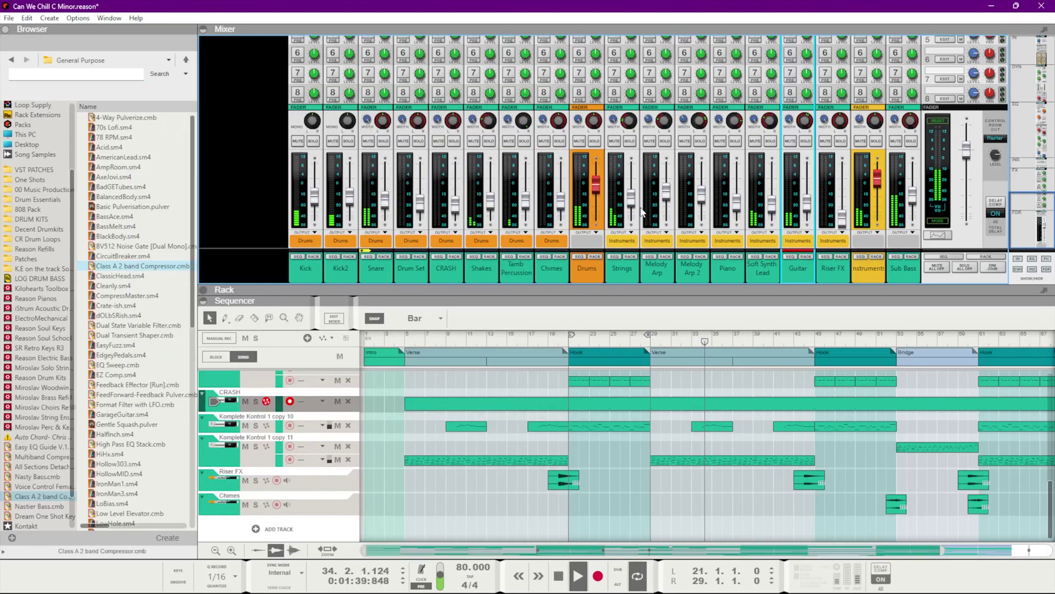
mouse_move(808, 209)
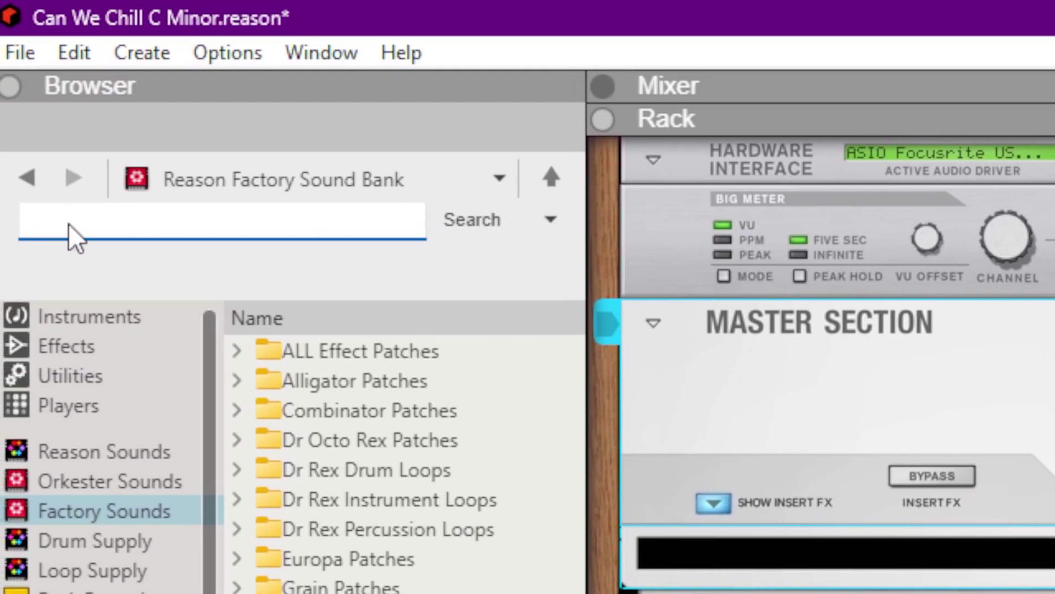
Search the Factory Sounds for "Multiband" and add Multiband Compressor.cmb to the Master Section's insert effects.
left_click(61, 222)
type("Multiband")
key("Return")
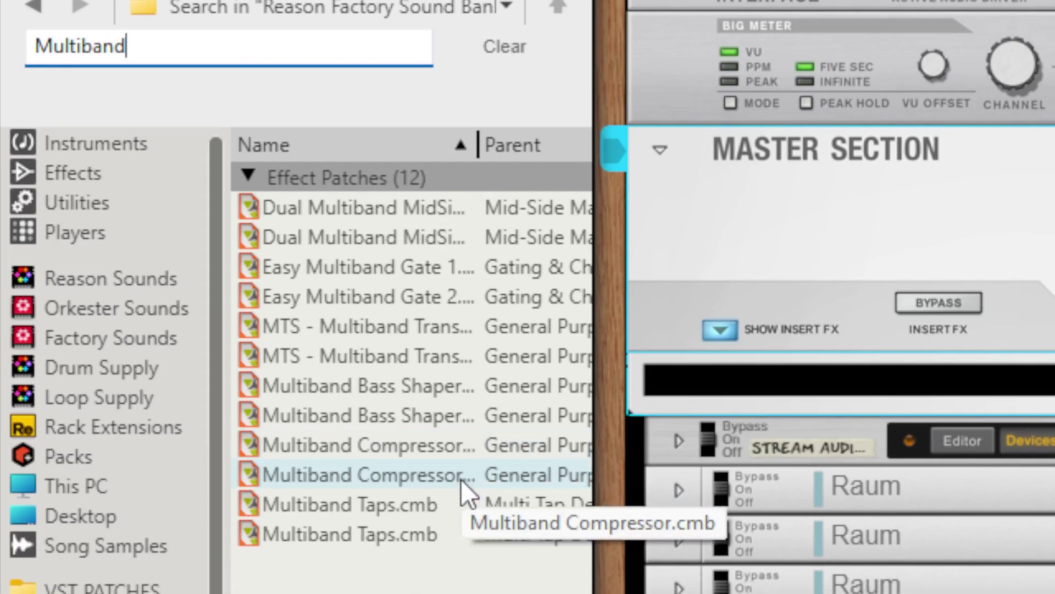
left_click_drag(461, 480, 1054, 393)
left_click_drag(774, 321, 774, 325)
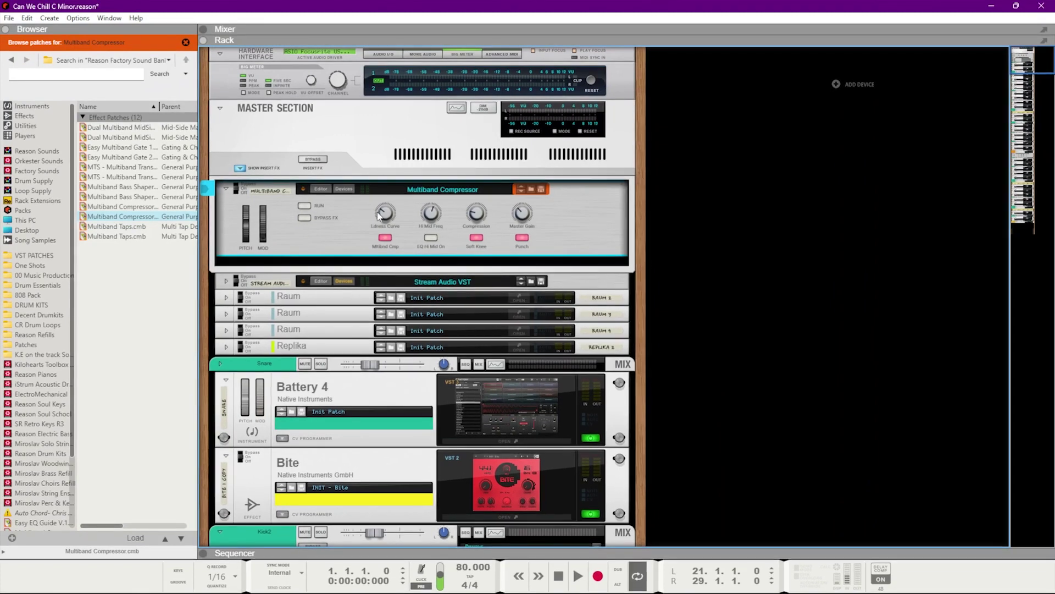
Show the Multiband Compressor's internal devices, unfold its MClass Equalizer and enable the Param 2 band.
left_click(353, 189)
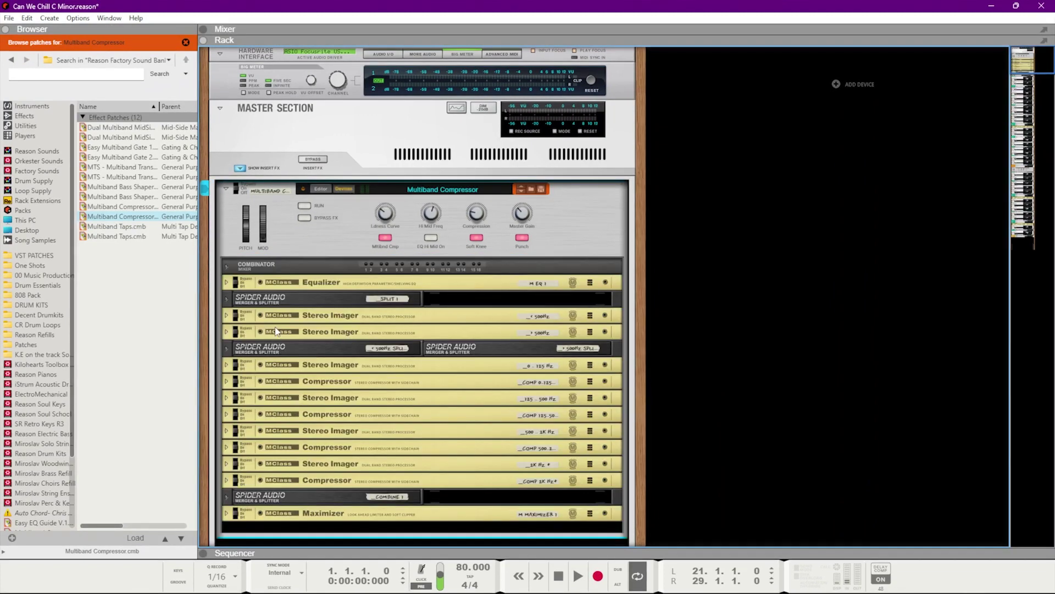
left_click(225, 283)
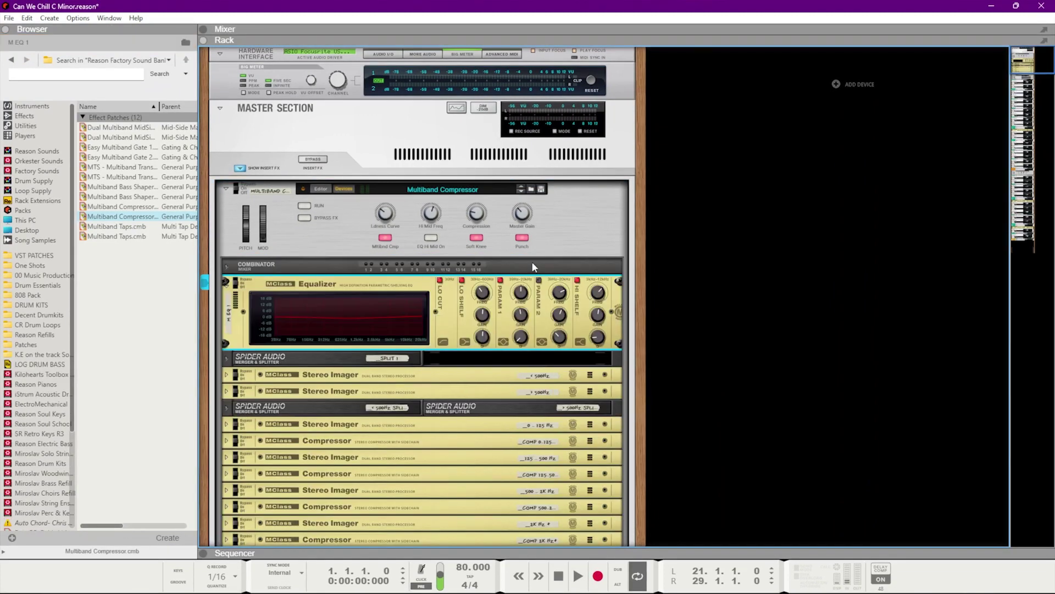
left_click(539, 280)
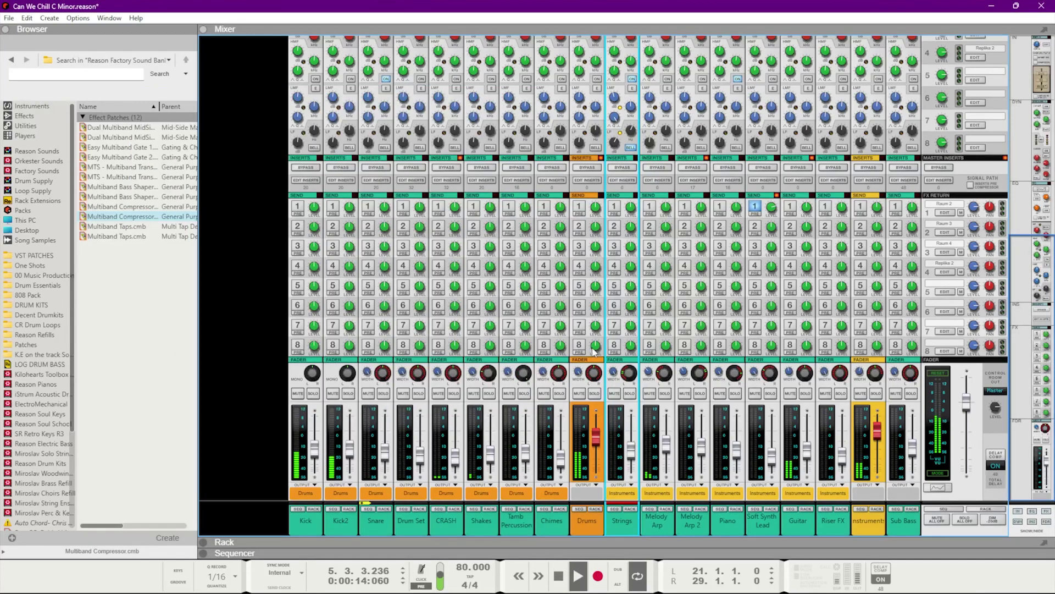
Boost Param 1 on the Multiband Compressor's MClass Equalizer and sweep its frequency to 338.2 Hz.
left_click(553, 99)
left_click(807, 514)
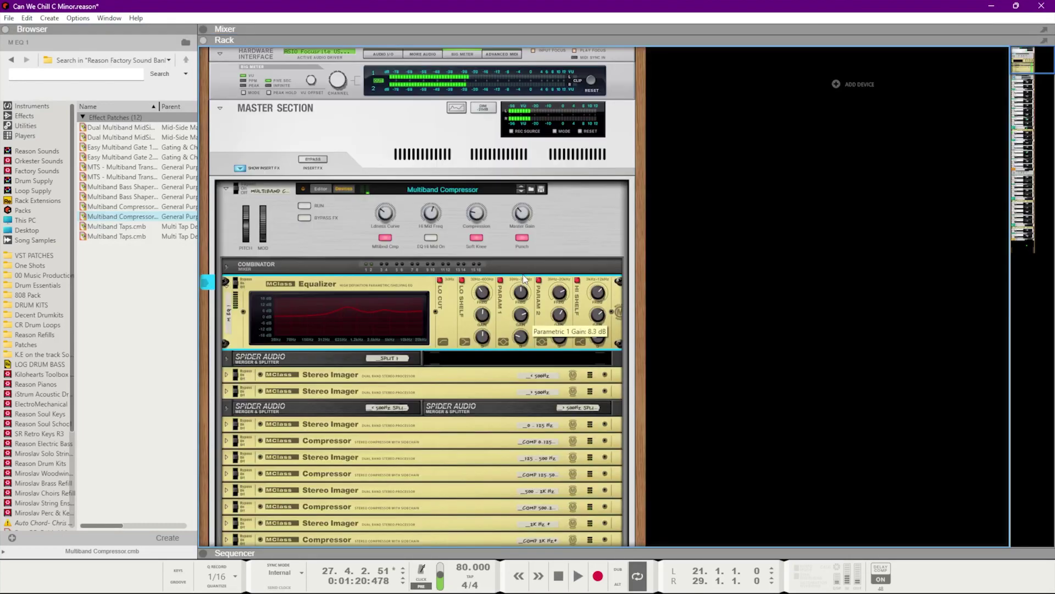
left_click_drag(525, 329, 525, 312)
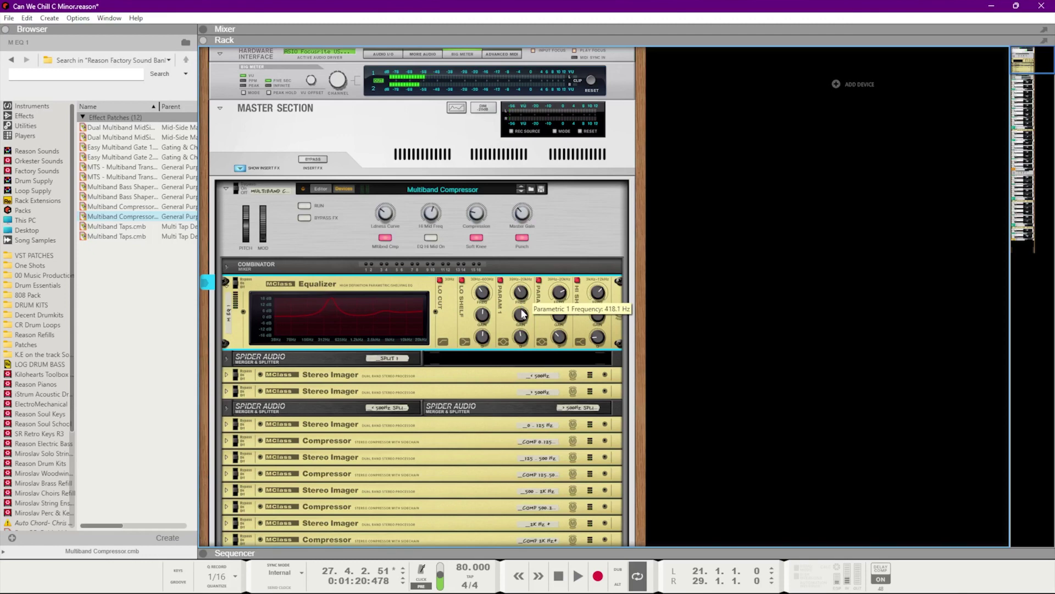
key("space")
left_click_drag(522, 304, 525, 296)
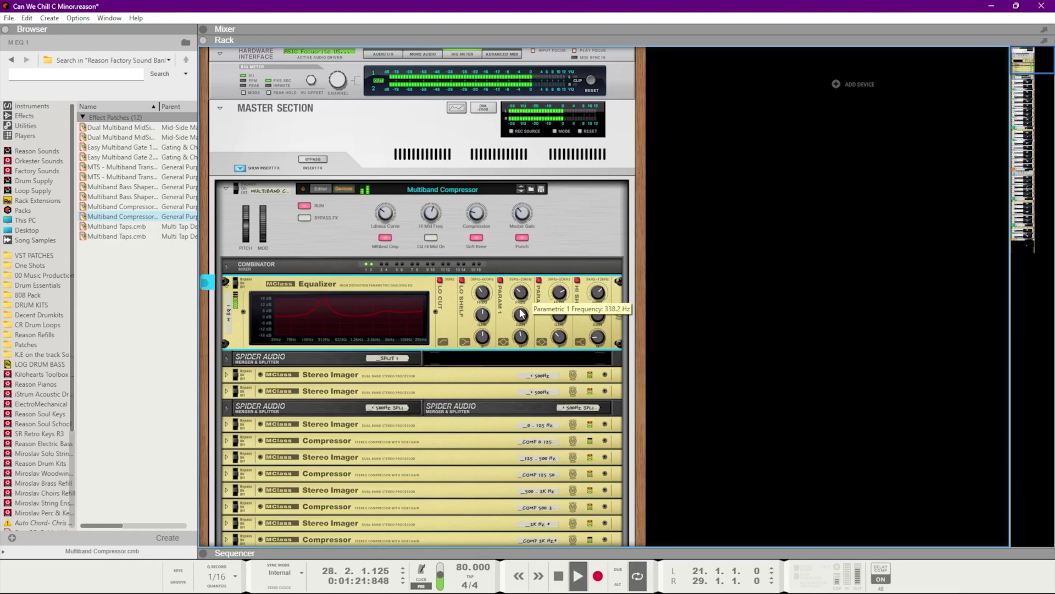
Cut the MClass Equalizer's Param 1 gain to -8.3 dB and check the curve during playback.
left_click_drag(522, 312, 522, 405)
key("space")
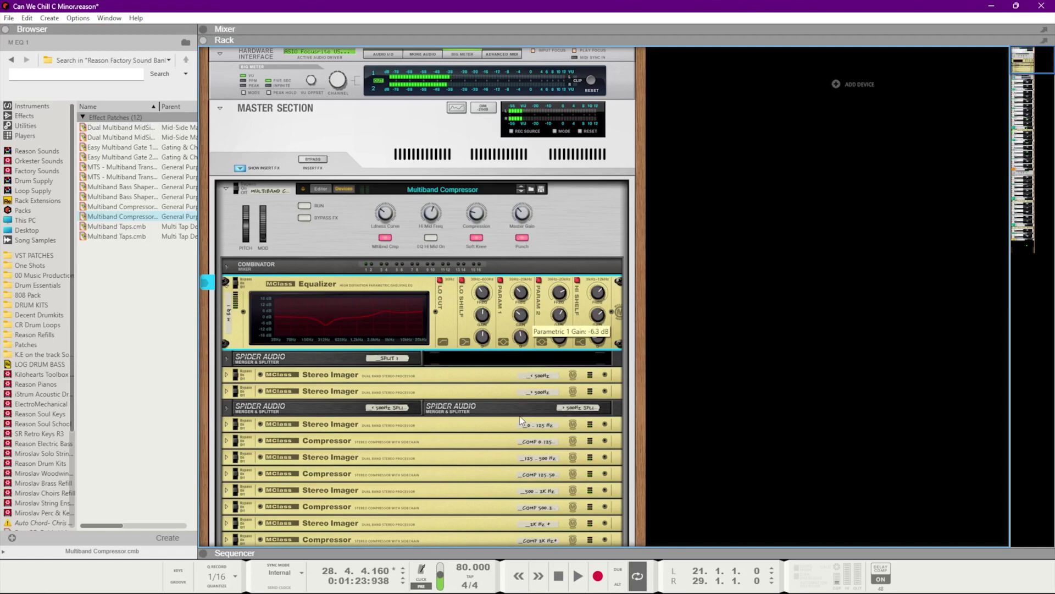
key("space")
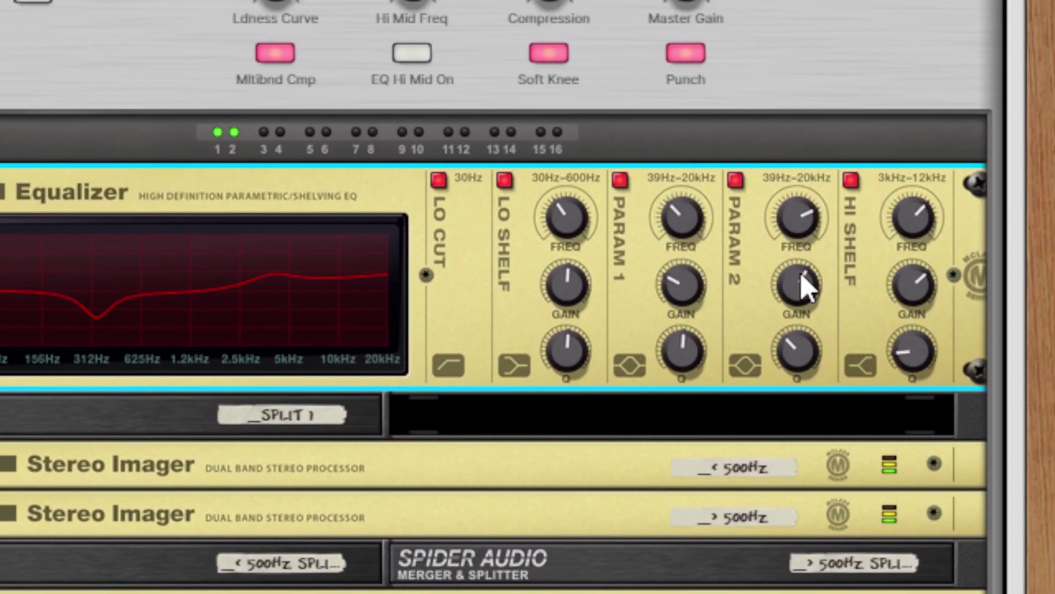
mouse_move(668, 223)
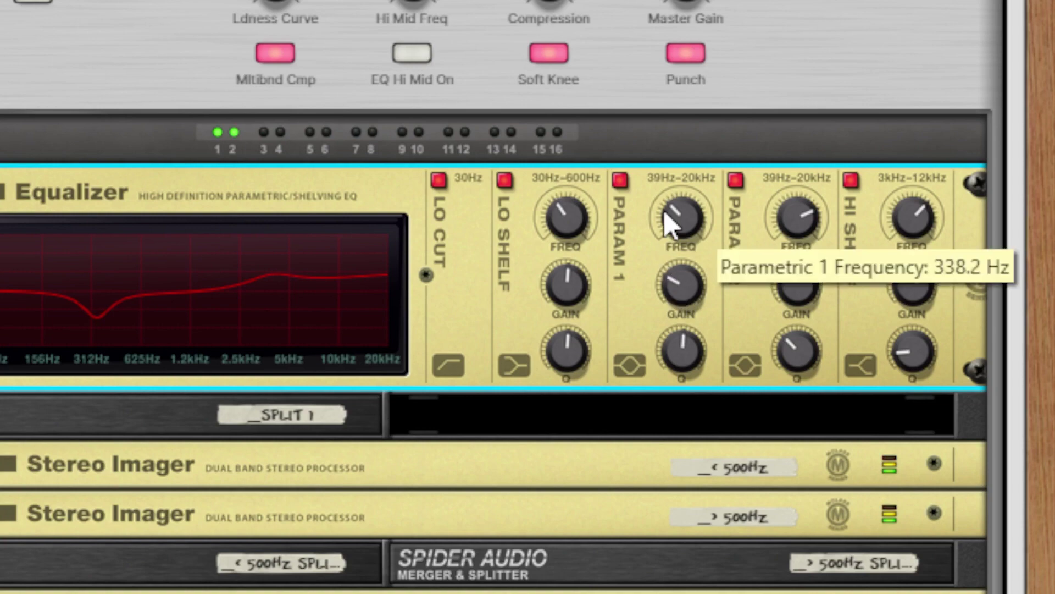
mouse_move(659, 271)
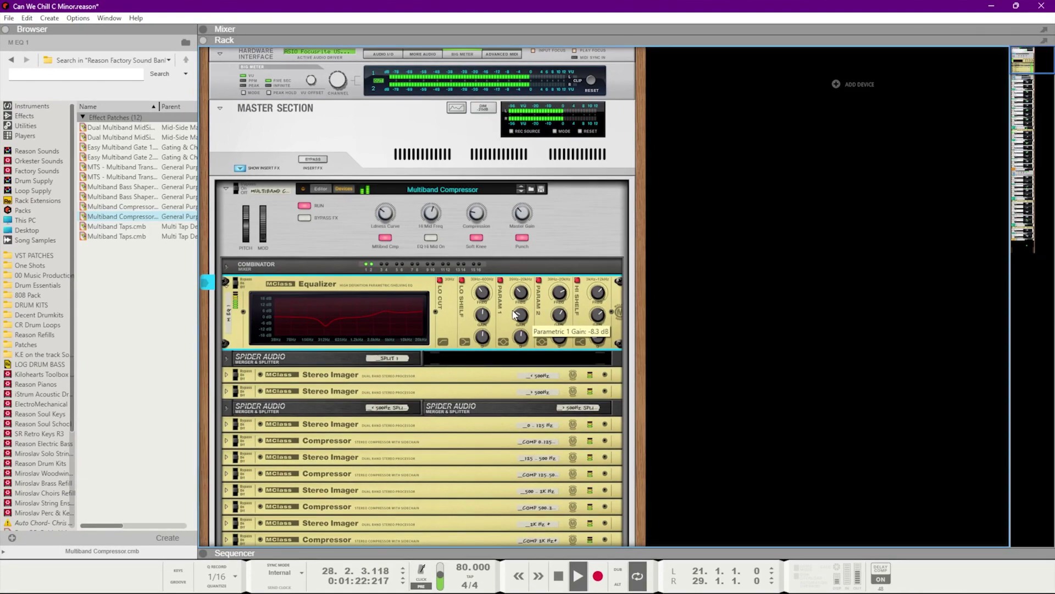
Play the song from the start of the hook at bar 21 and check the master output level in the rack.
key("F5")
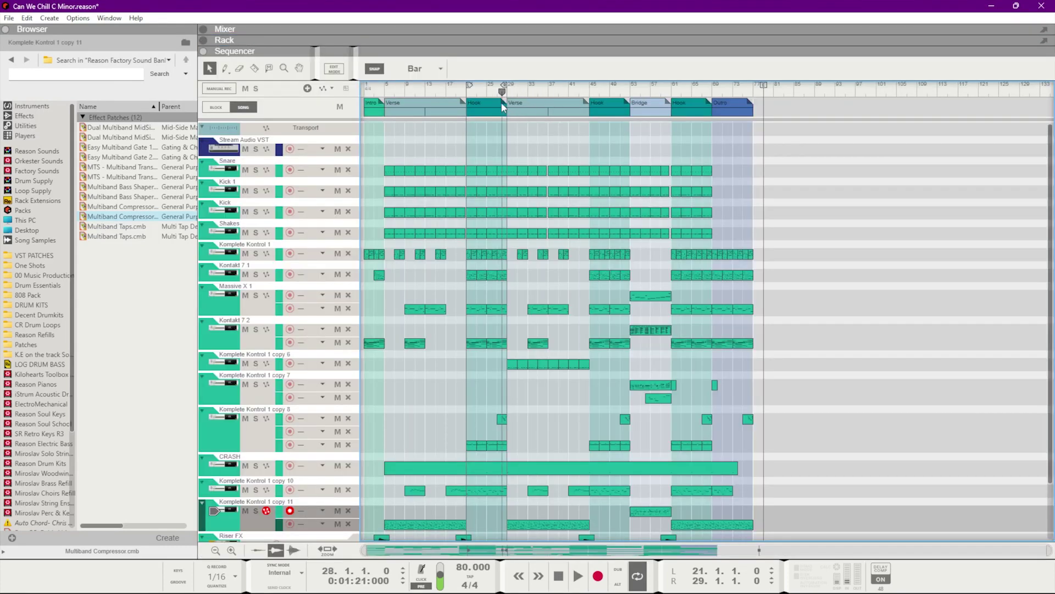
left_click(469, 113)
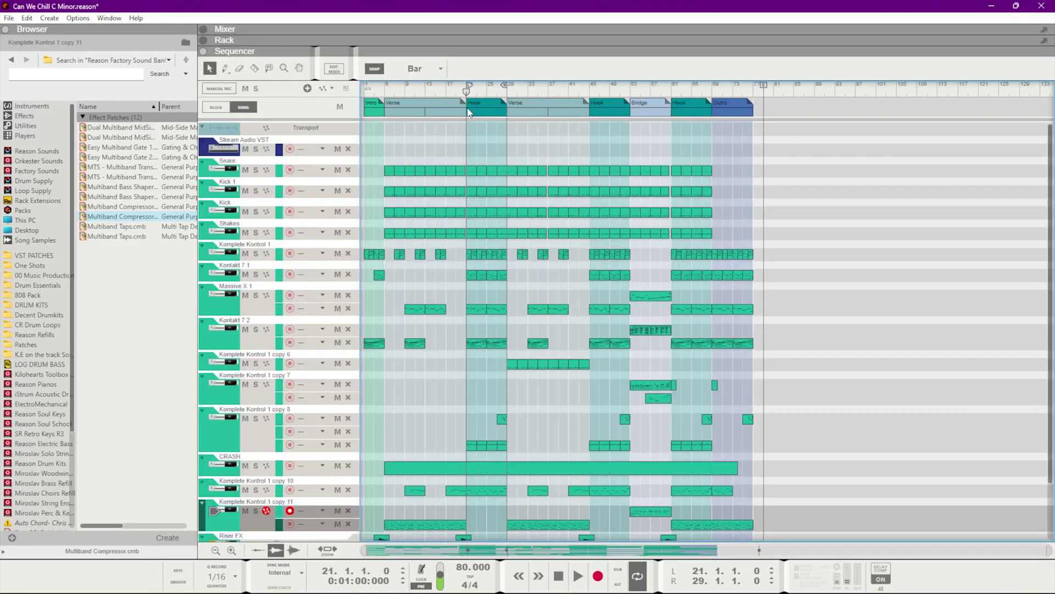
key("F6")
key("space")
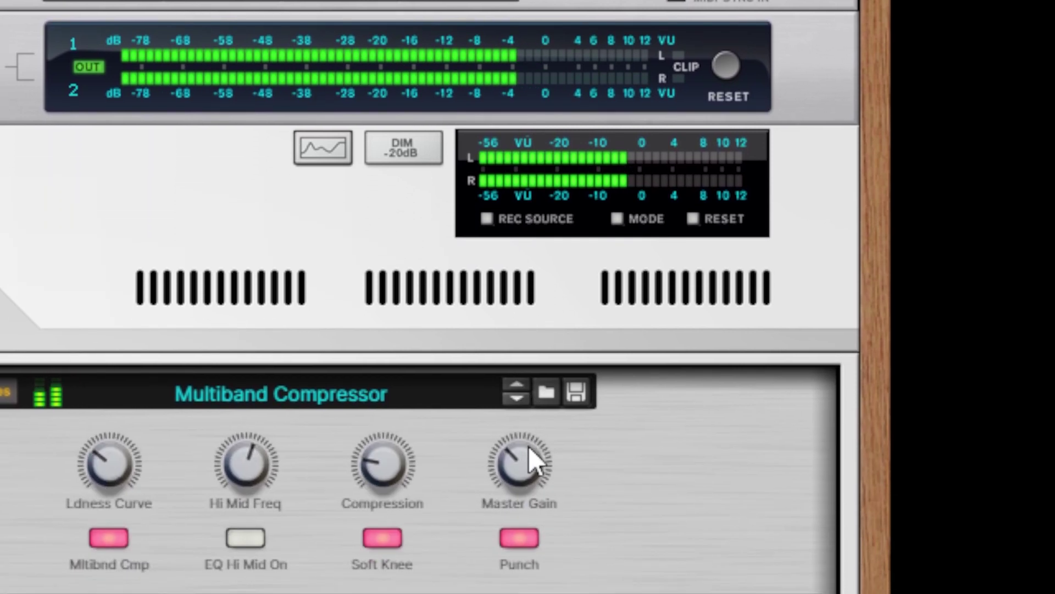
Raise the Multiband Compressor's Master Gain to about its centre position and toggle the master insert FX bypass to compare the sound.
mouse_move(528, 467)
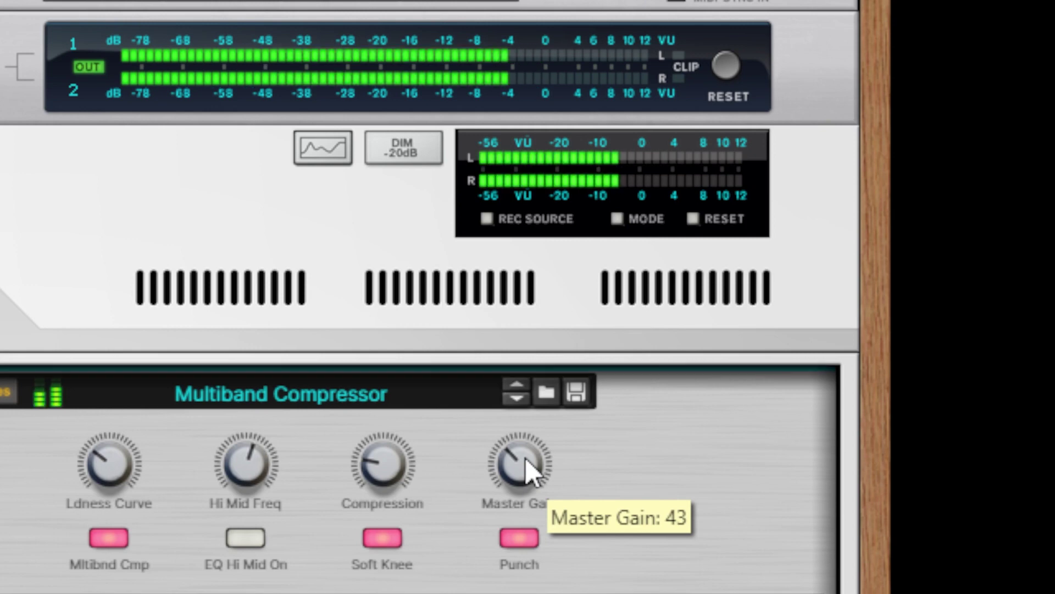
left_click_drag(526, 461, 563, 368)
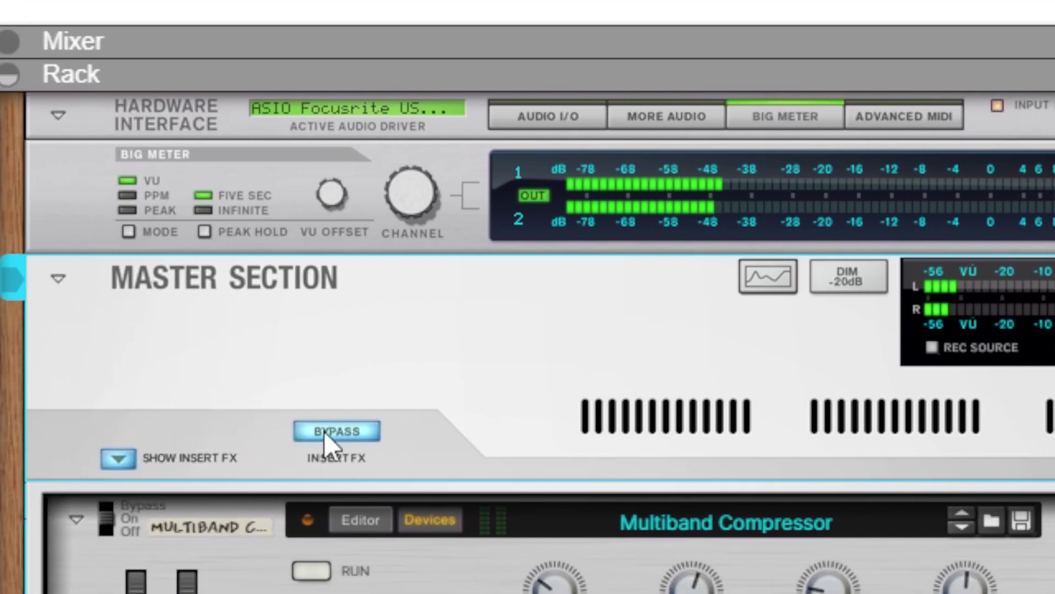
left_click(324, 431)
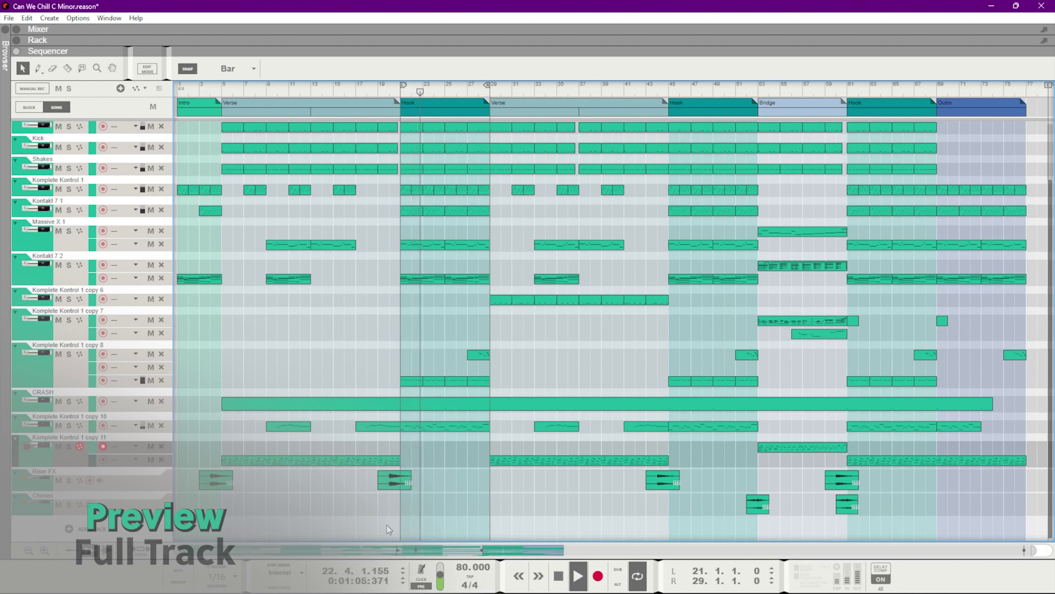
Stop playback, extend the loop range from bar 1 to bar 79 and return the song position to the start.
key("space")
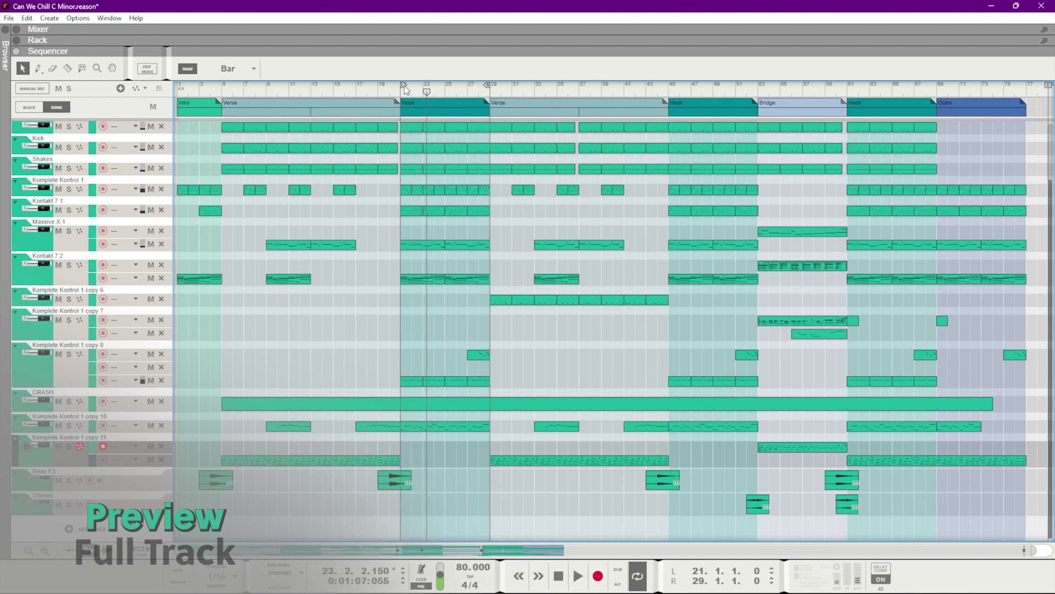
left_click_drag(404, 85, 180, 85)
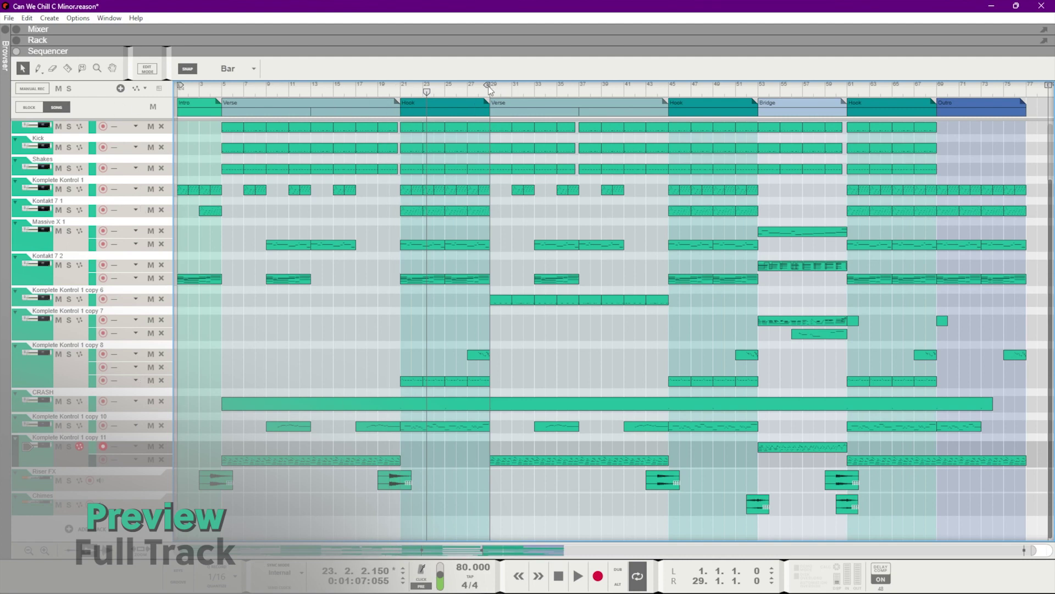
left_click_drag(488, 86, 1046, 110)
key("KP_0")
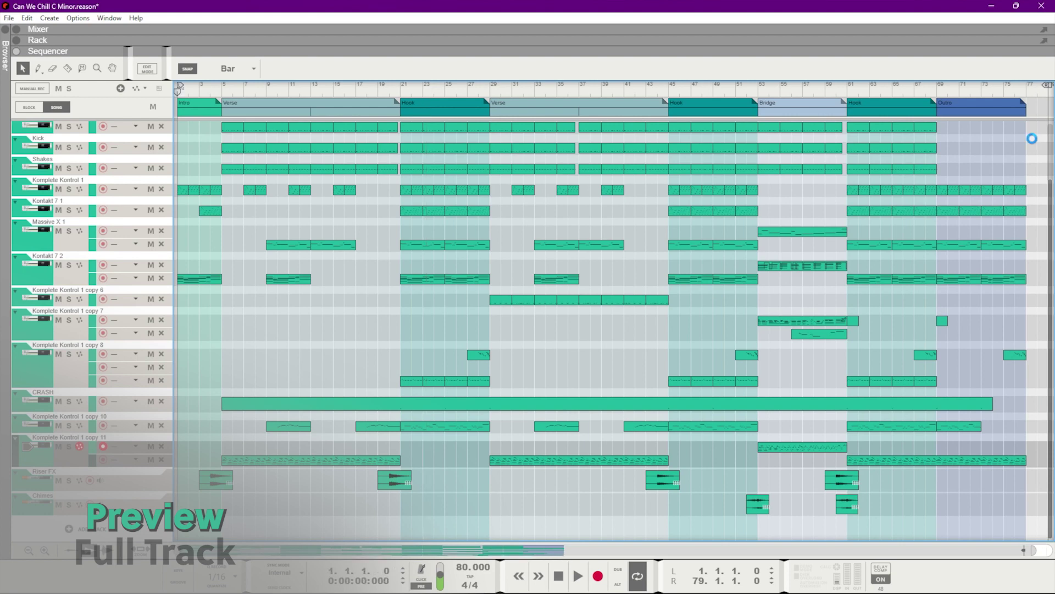
Export the song as an audio file named Can We Chill C Minor into Exports 2024 at 44,100 Hz, 16 bit, with dither.
left_click(12, 17)
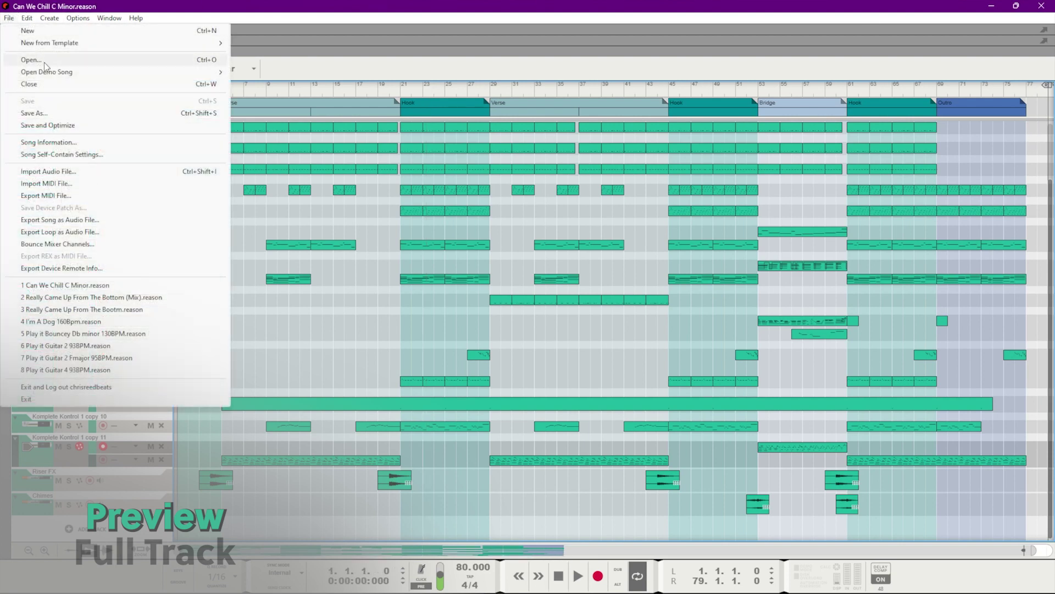
left_click(61, 220)
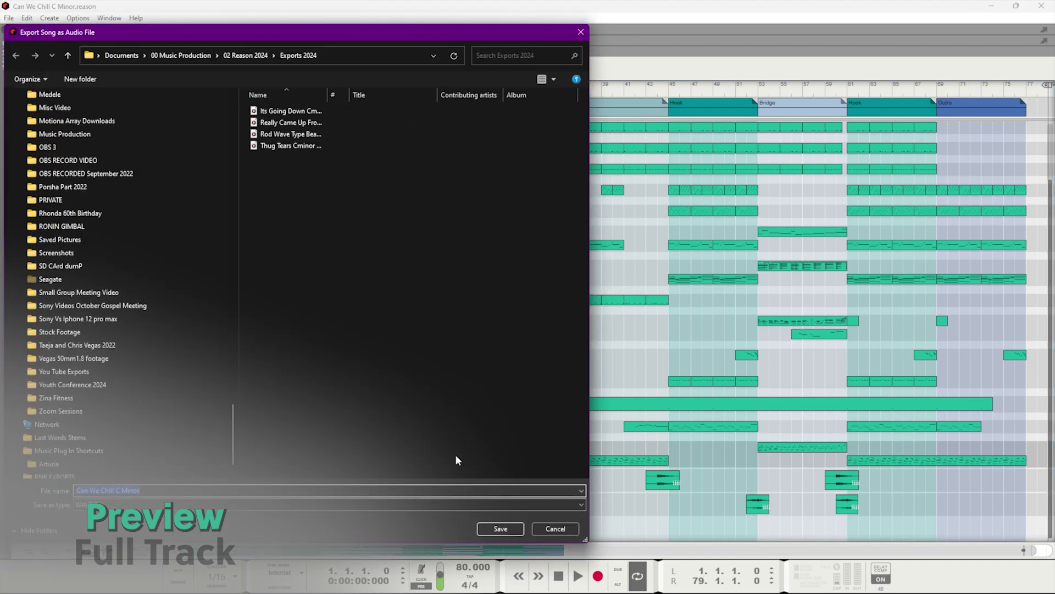
left_click(490, 531)
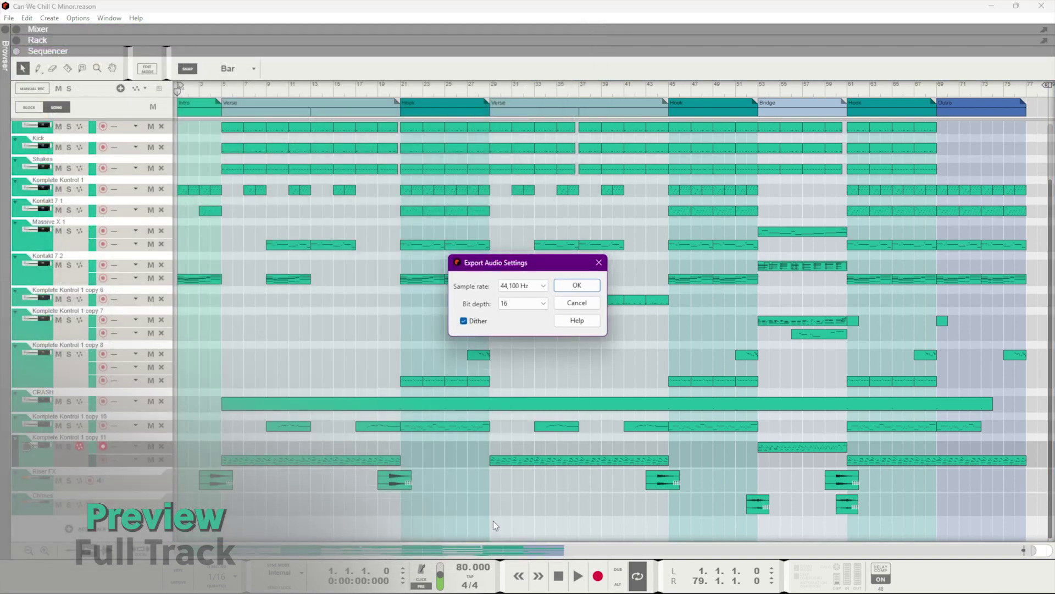
left_click(583, 280)
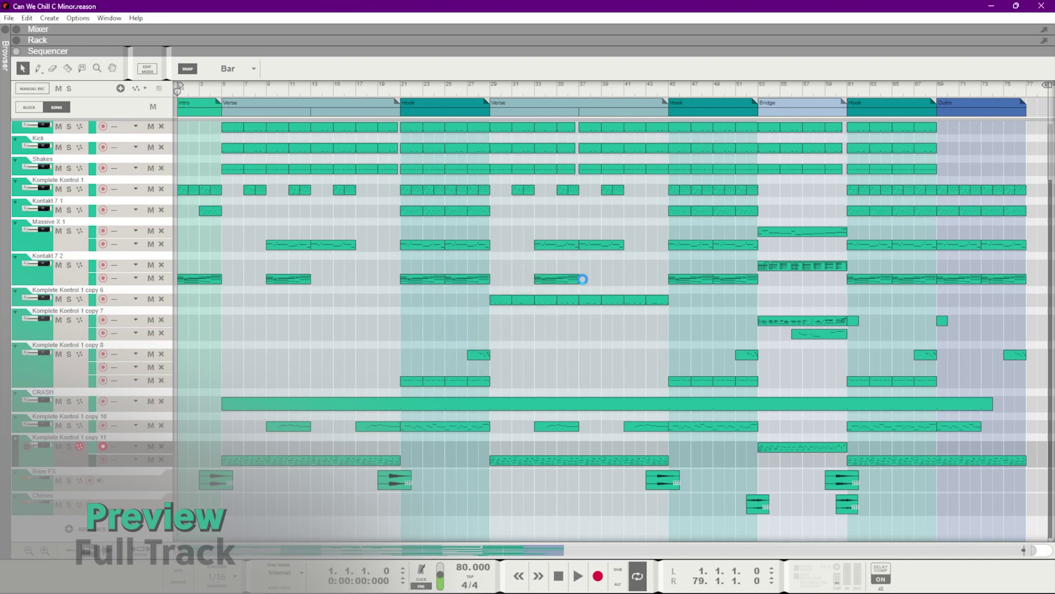